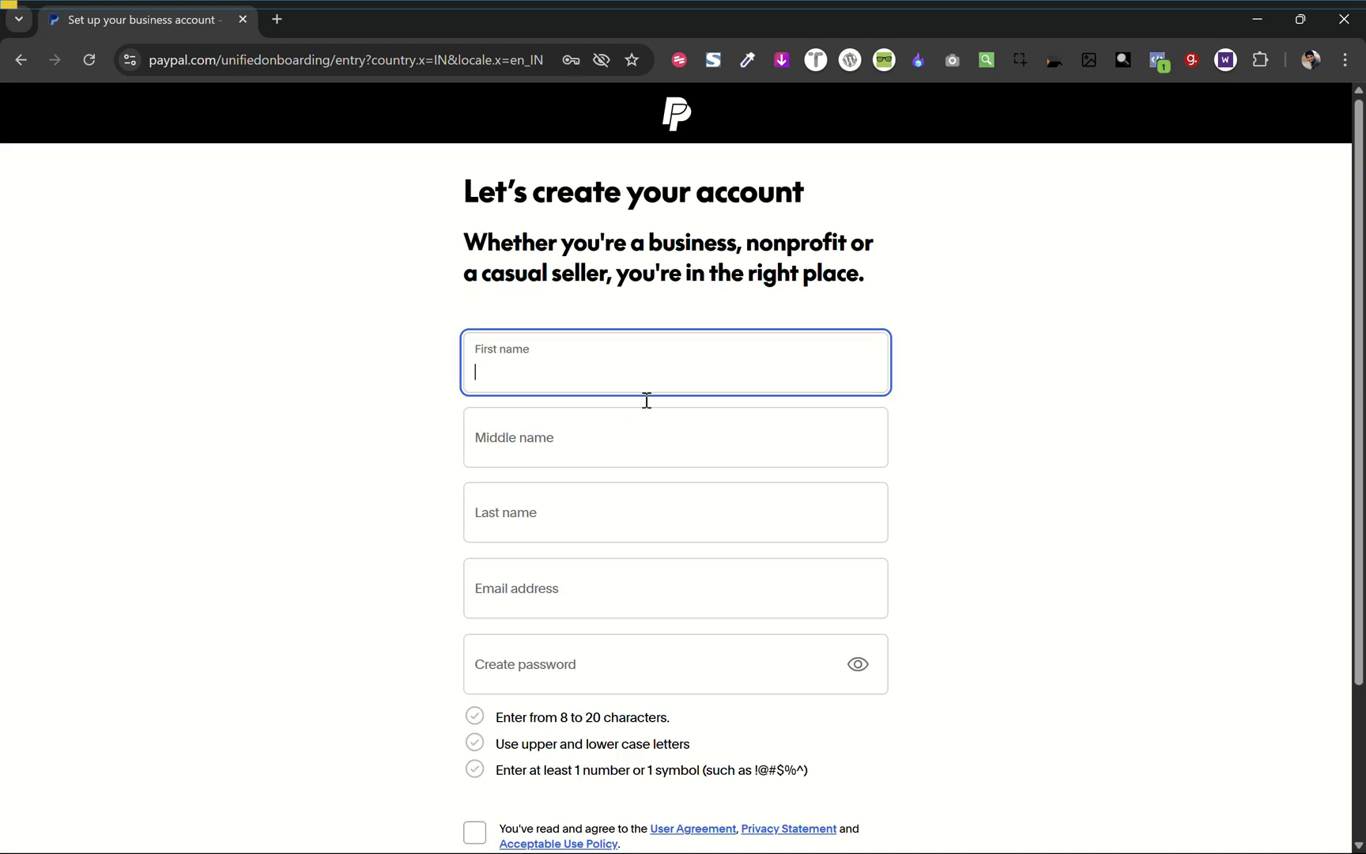
Step: Fill in the name, e-mail and password, accept the user agreement, and create the account
{"action": "type", "text": "R"}
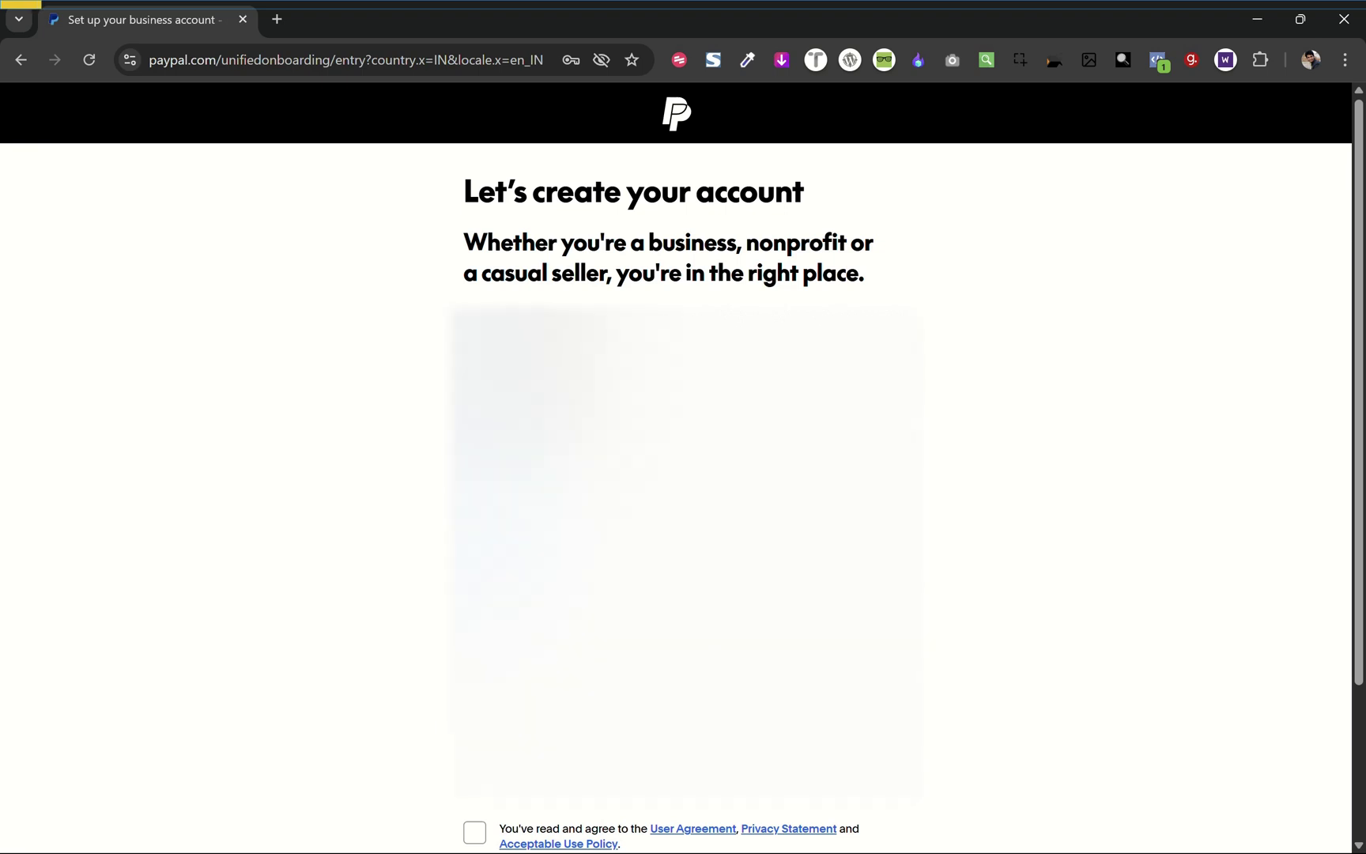
{"action": "key", "text": "Tab"}
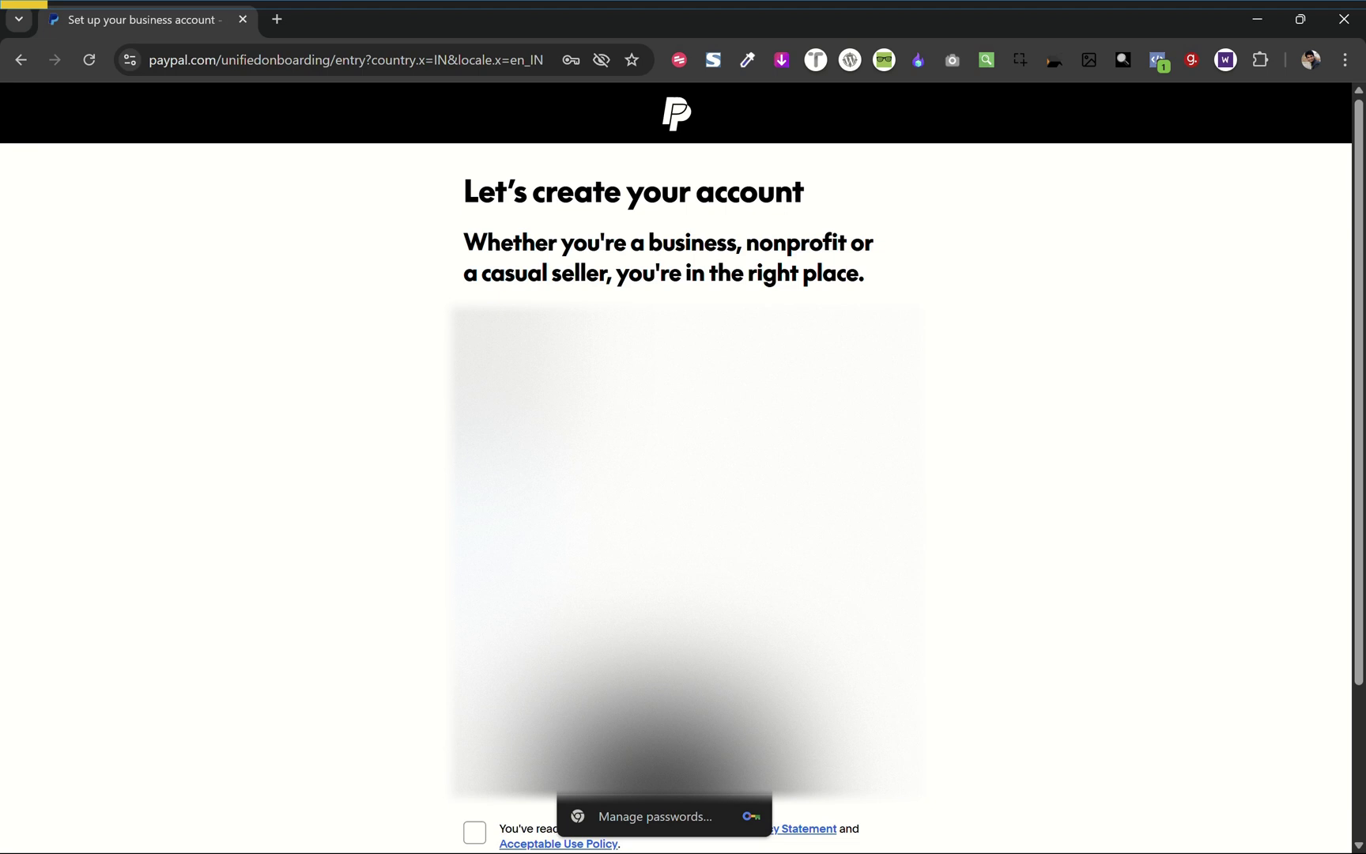
{"action": "scroll", "coordinate": [431, 740], "scroll_direction": "down", "scroll_amount": 1}
{"action": "left_click", "coordinate": [466, 743]}
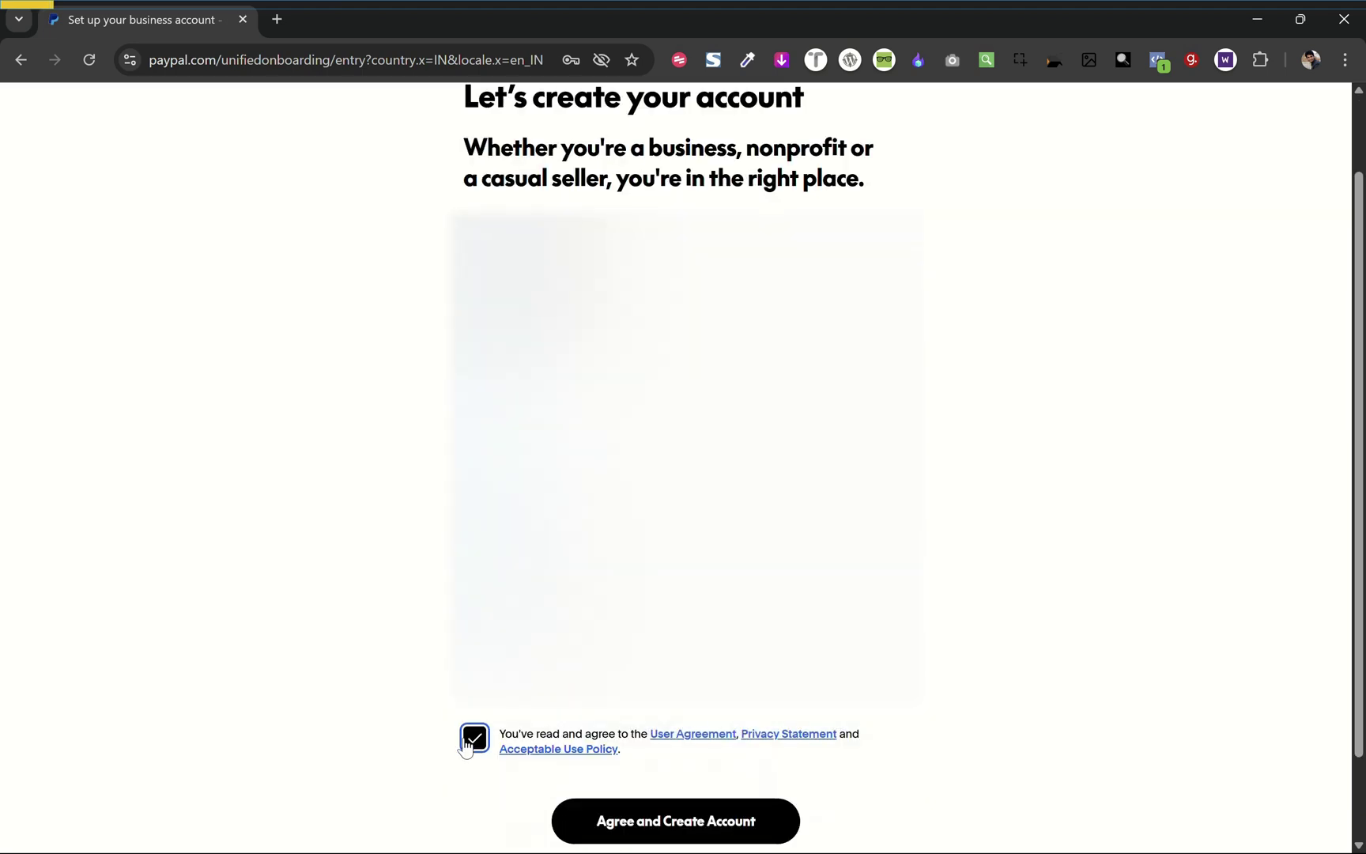
{"action": "left_click", "coordinate": [644, 819]}
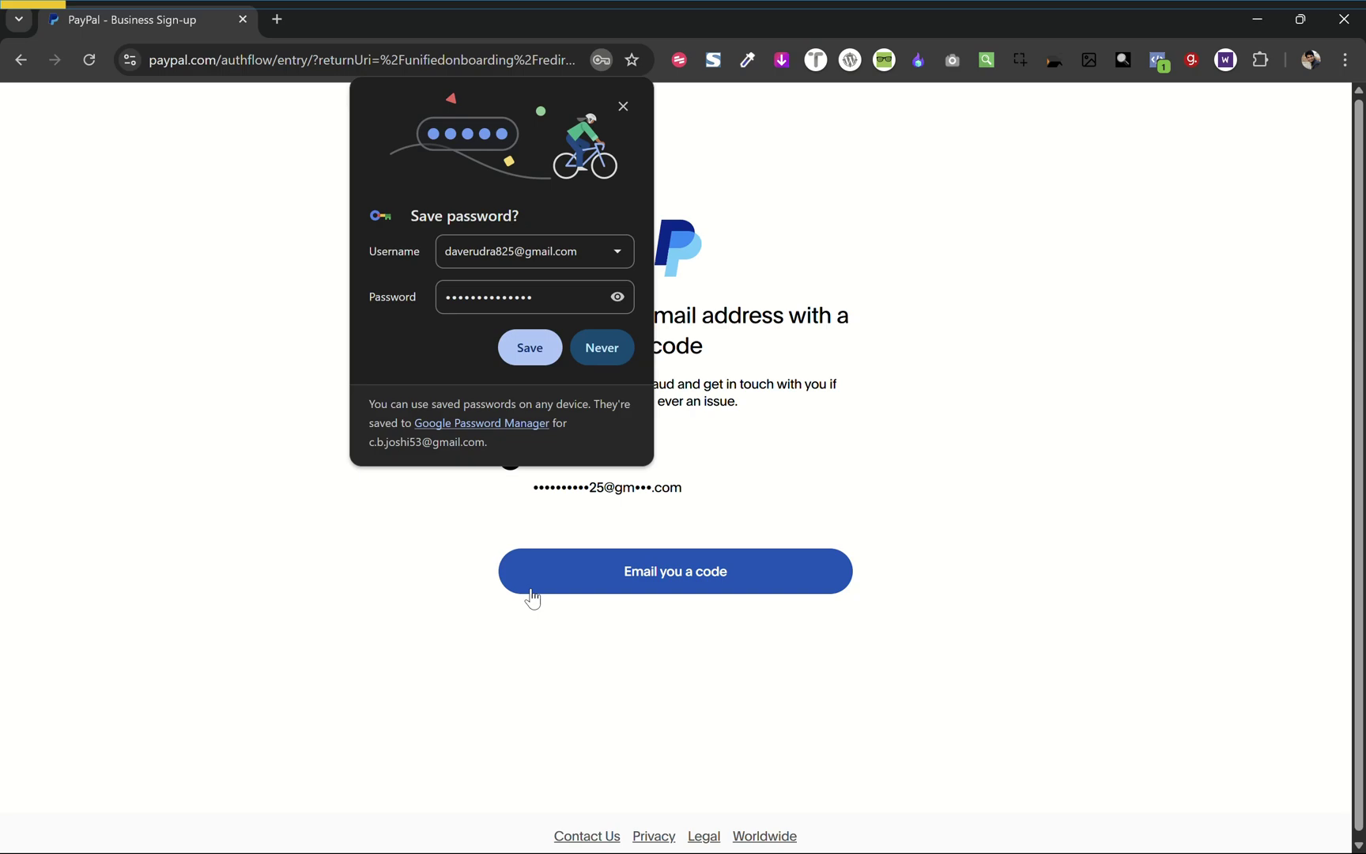
Step: Save the password in the browser and verify the e-mail with the emailed security code
{"action": "left_click", "coordinate": [533, 346]}
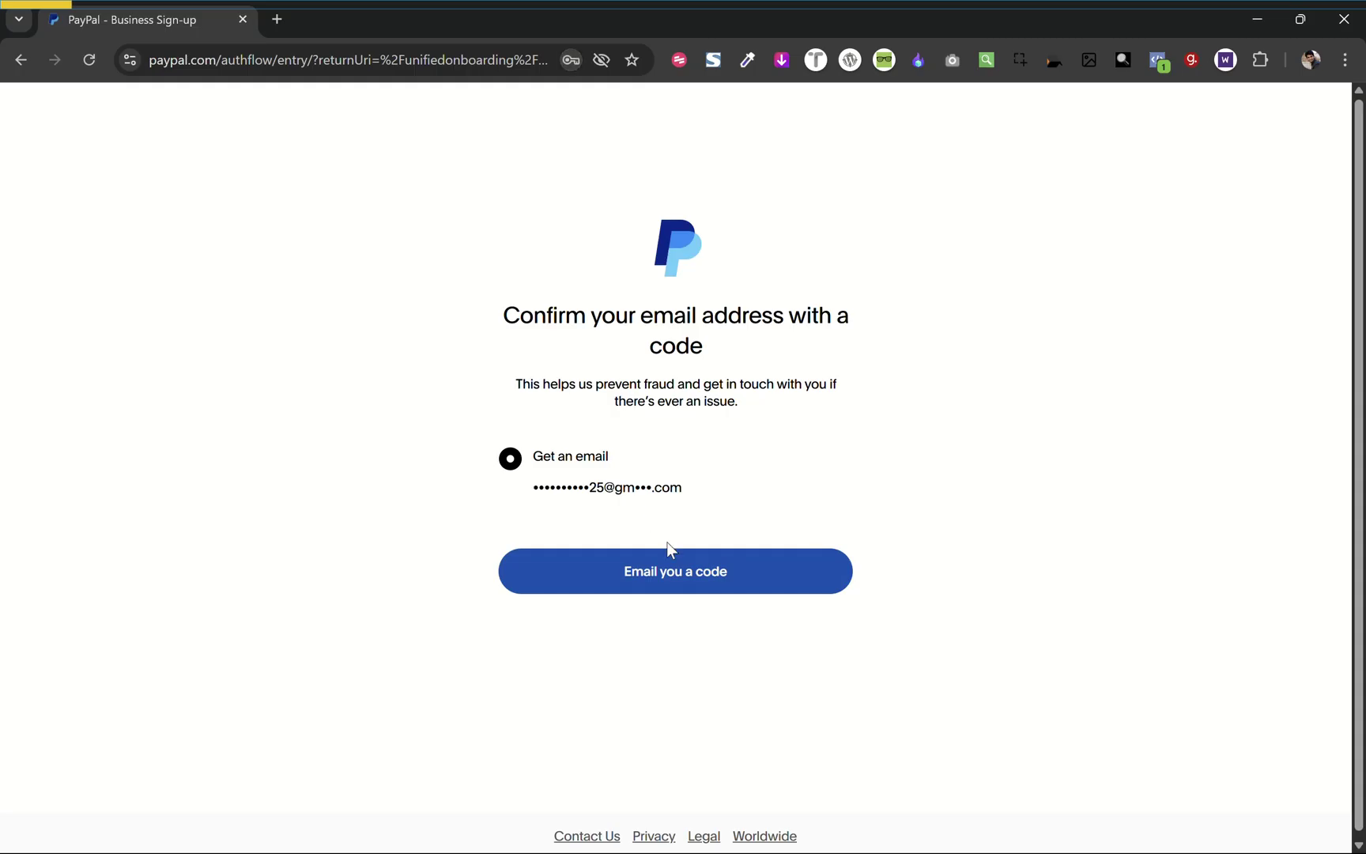
{"action": "left_click", "coordinate": [682, 593]}
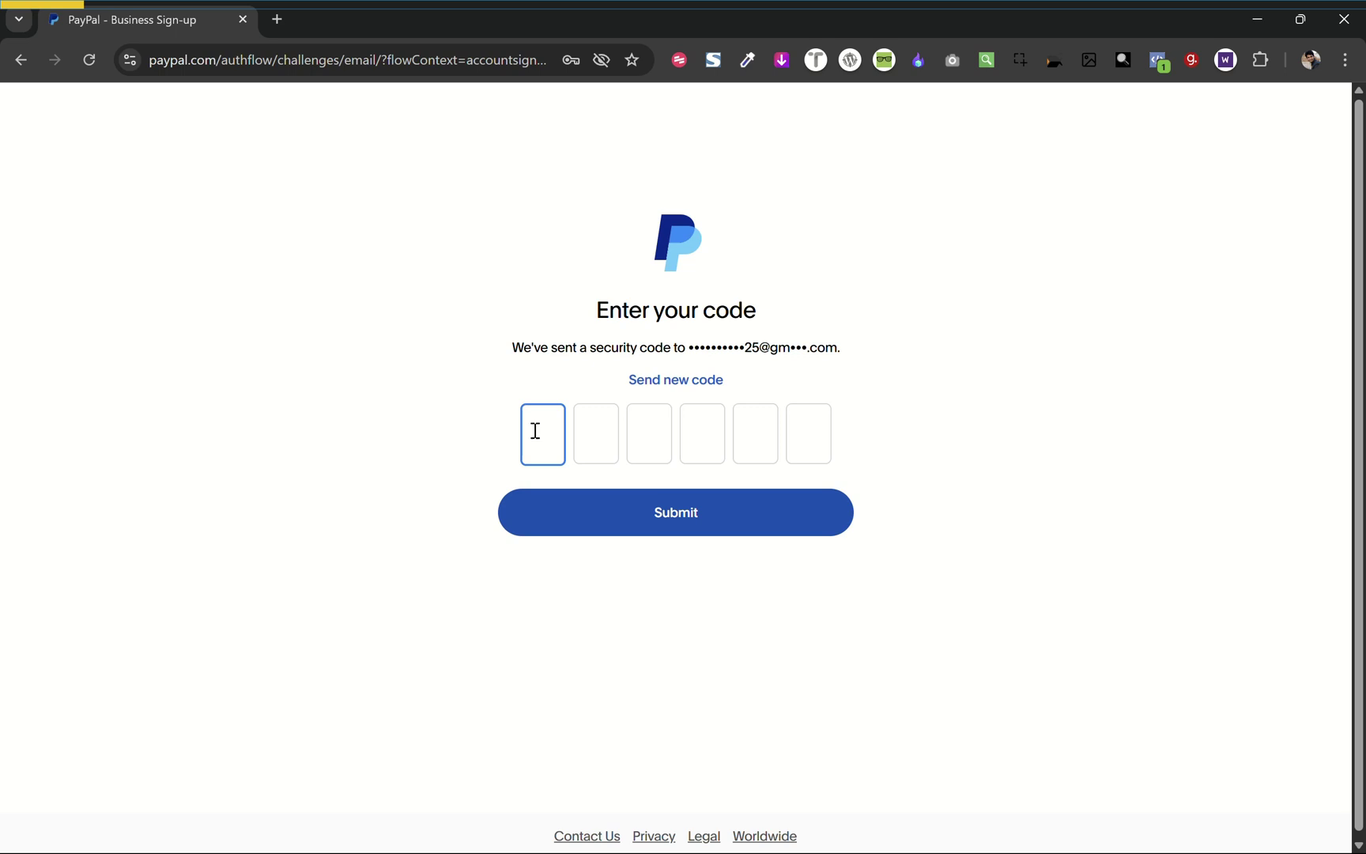
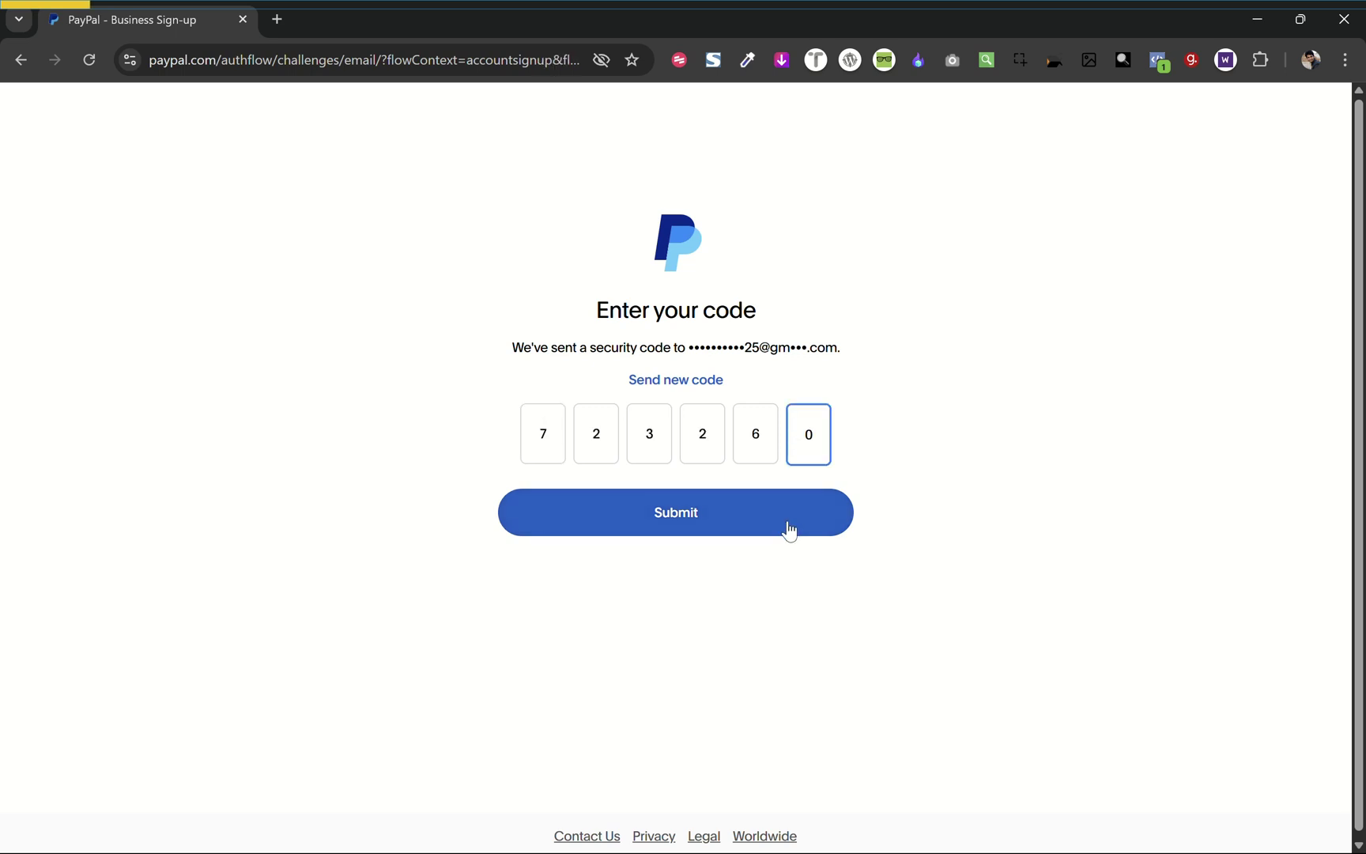
{"action": "left_click", "coordinate": [787, 528]}
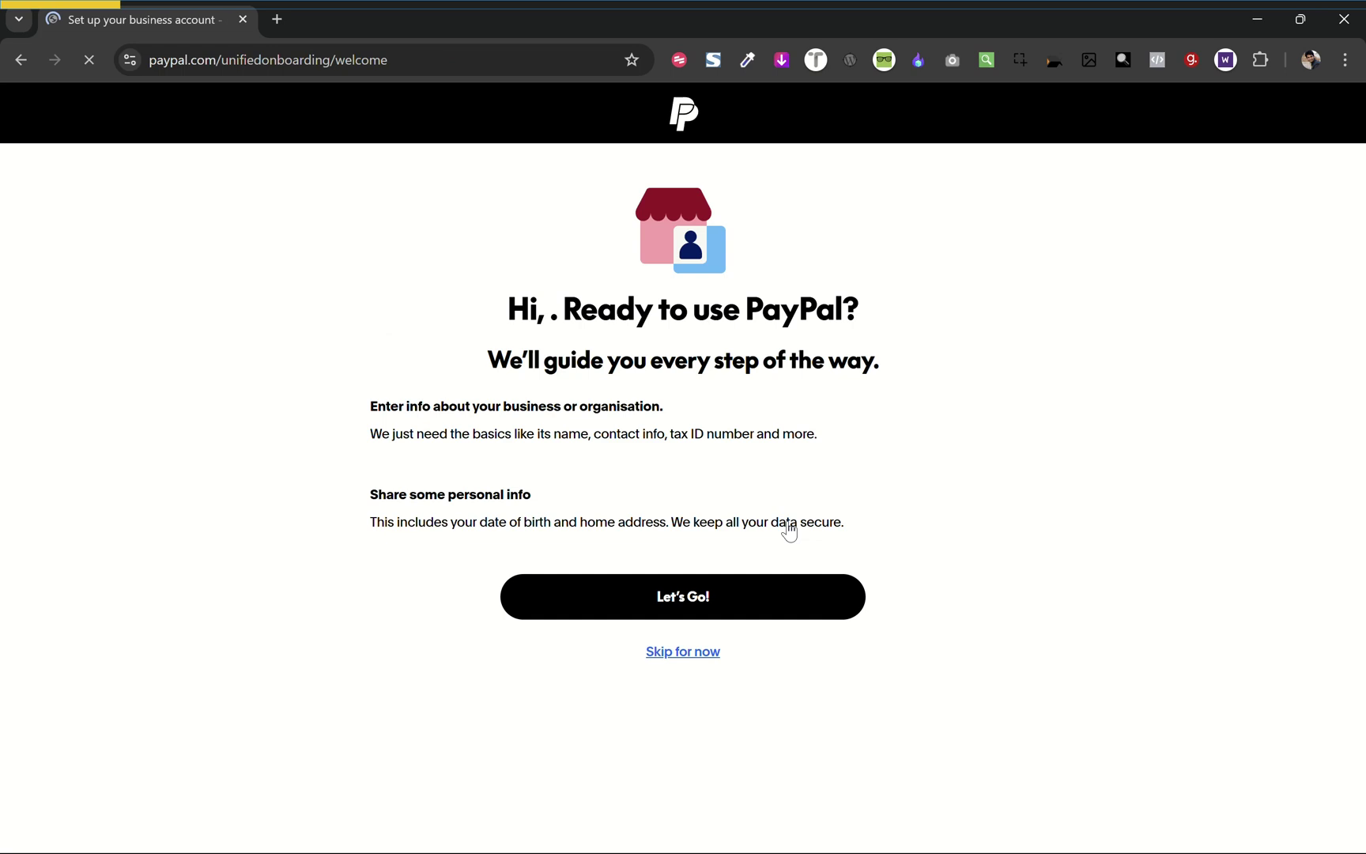
Step: Register as Individual seller / Sole Proprietorship with business type Individual and continue
{"action": "left_click", "coordinate": [685, 603]}
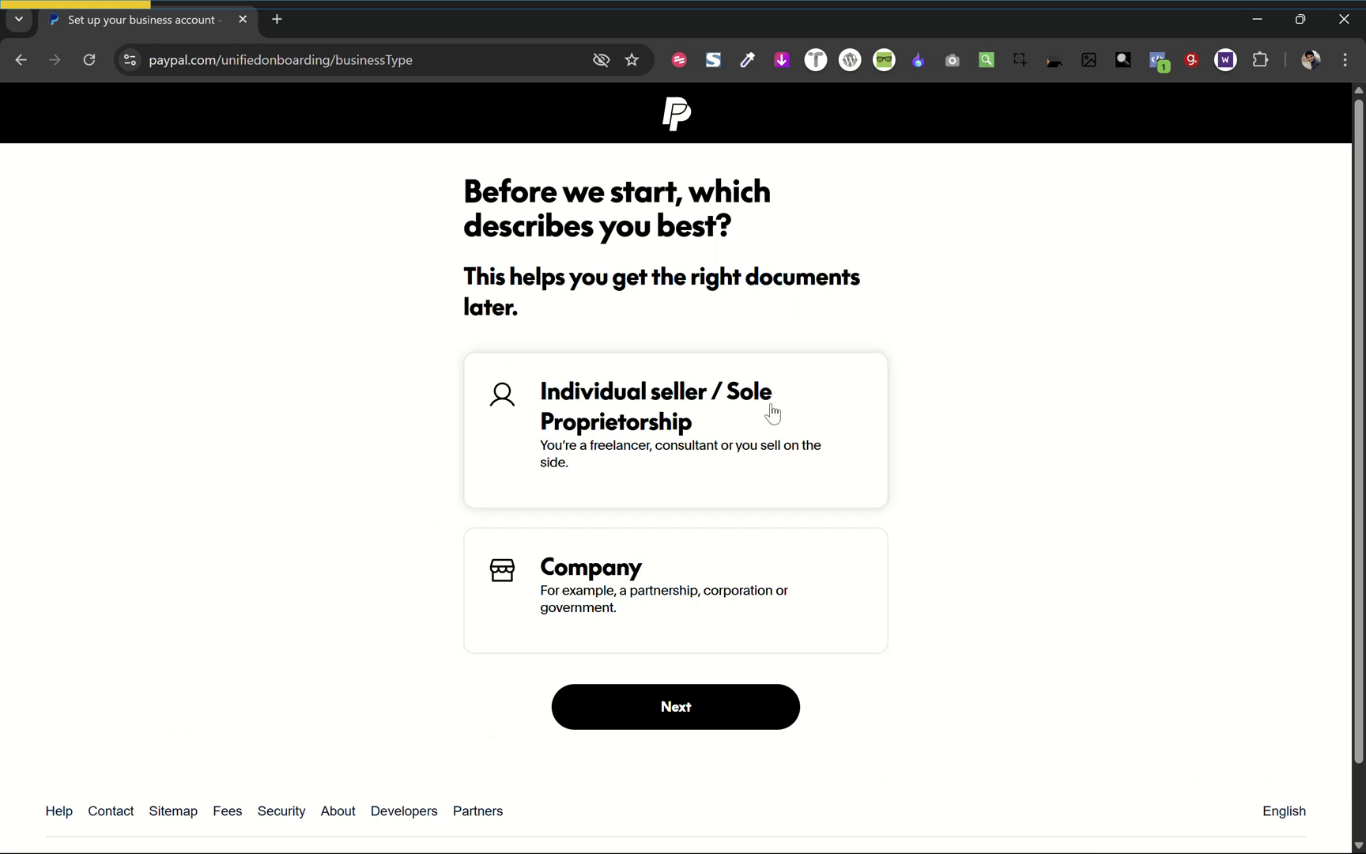
{"action": "left_click", "coordinate": [699, 414]}
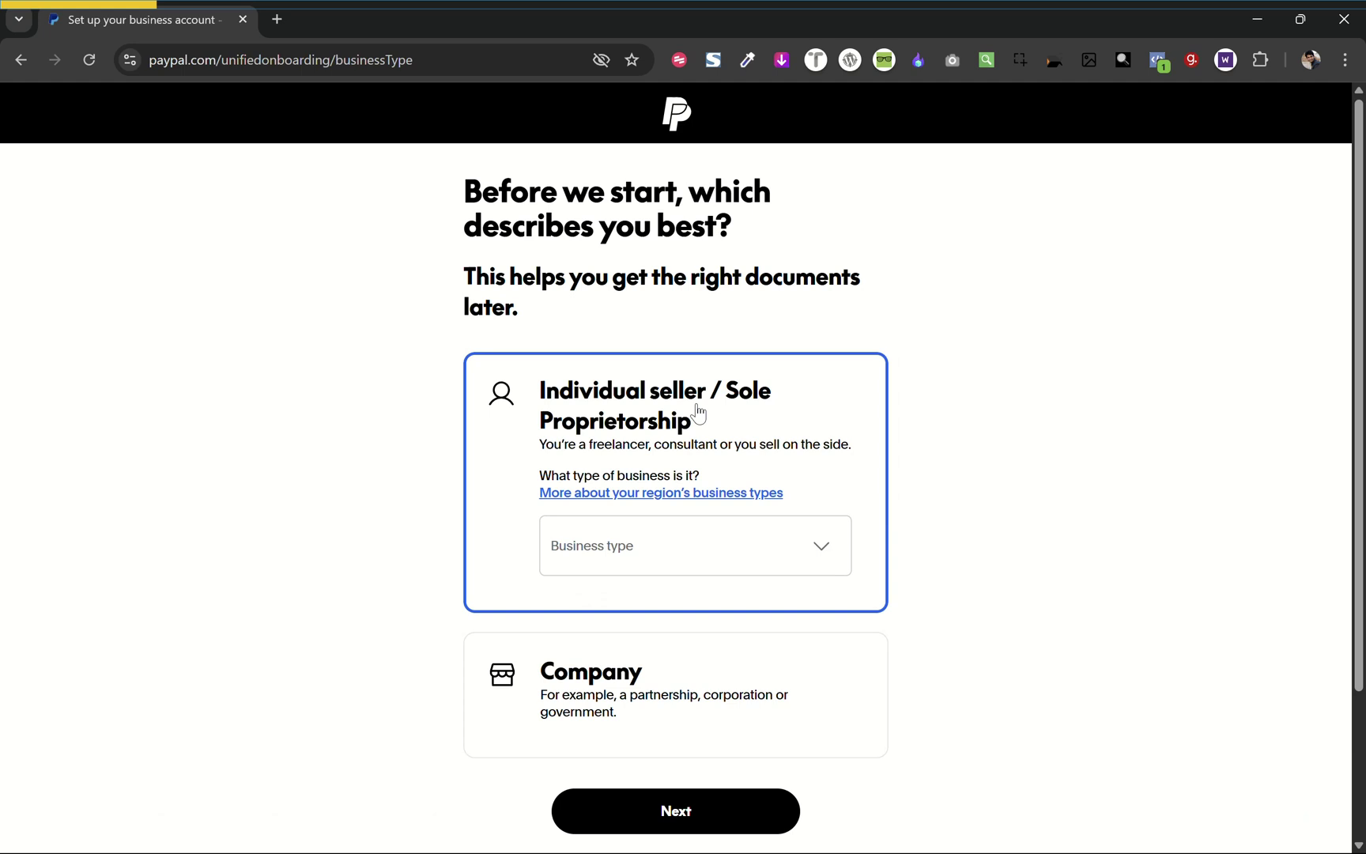
{"action": "left_click", "coordinate": [701, 566]}
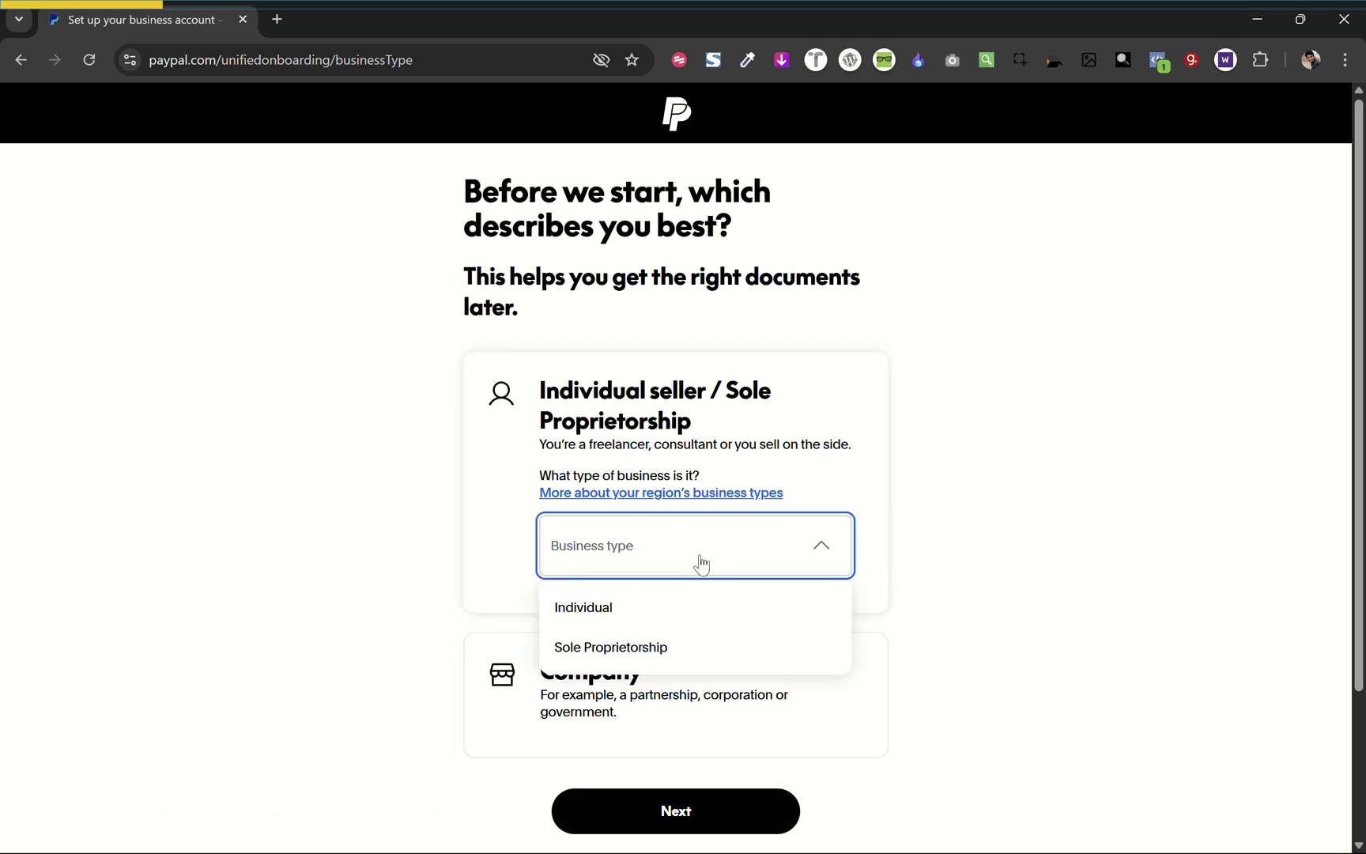
{"action": "left_click", "coordinate": [633, 608]}
{"action": "scroll", "coordinate": [636, 613], "scroll_direction": "down", "scroll_amount": 2}
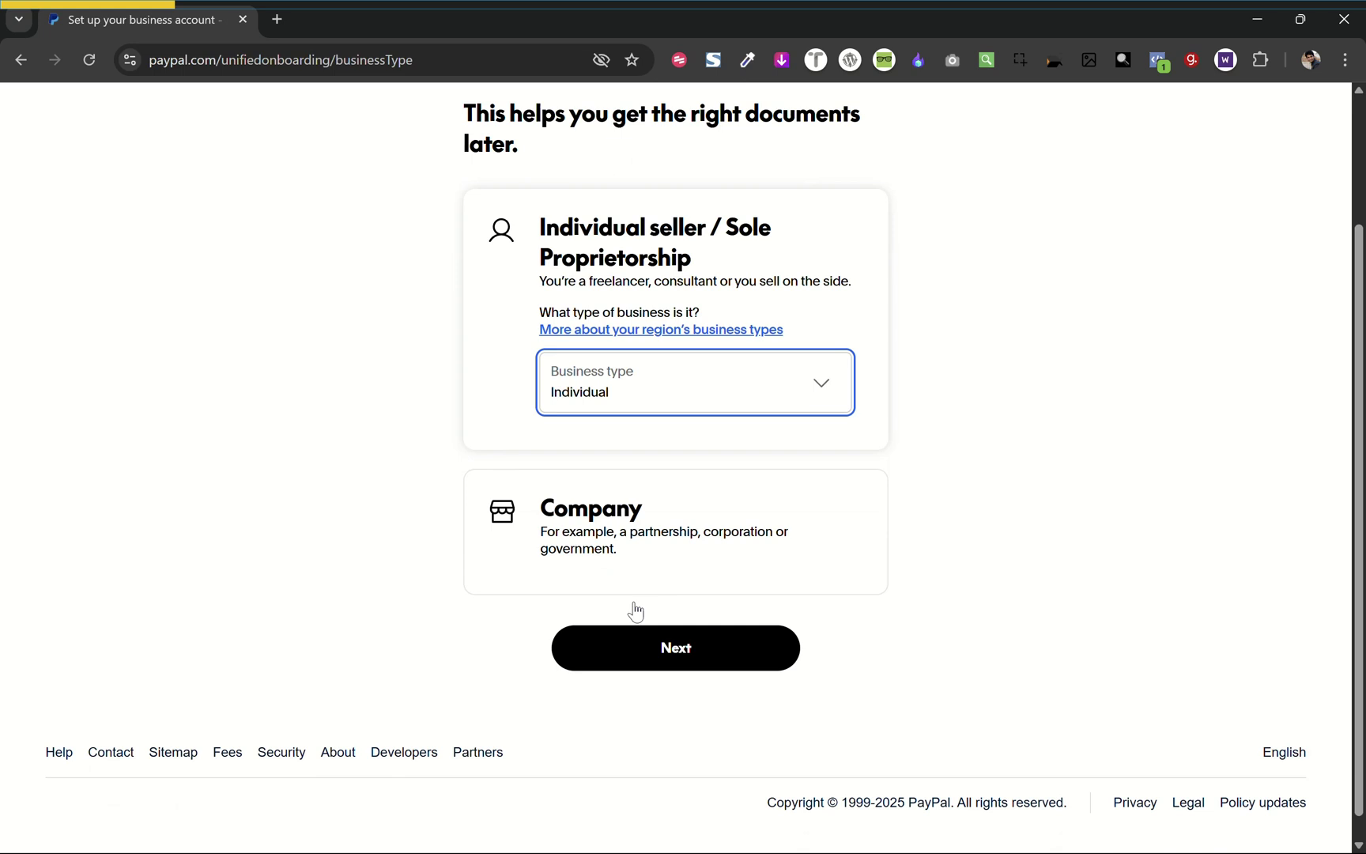
{"action": "left_click", "coordinate": [648, 656]}
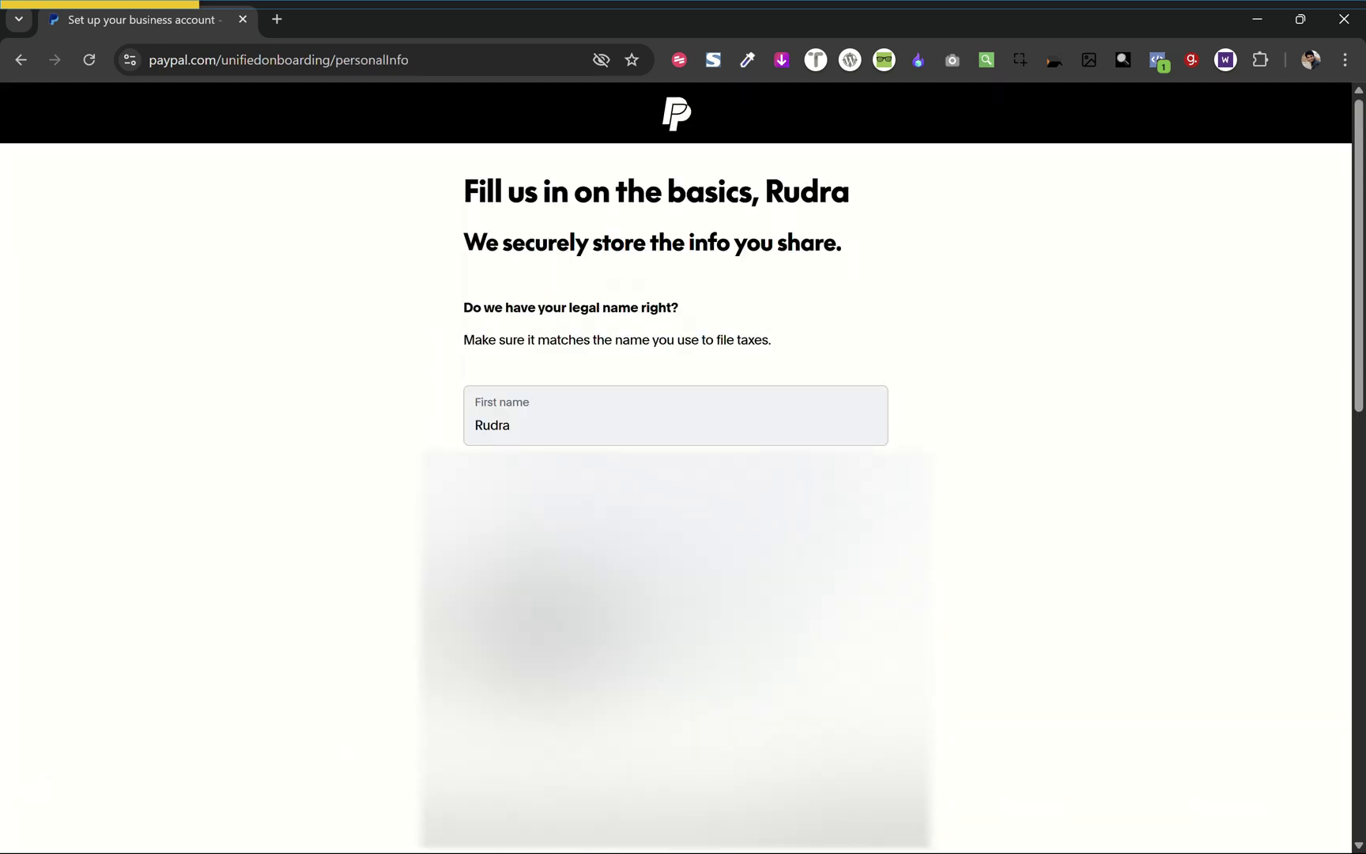
Step: Fill in the legal name and personal info fields and continue to the business information page
{"action": "scroll", "coordinate": [647, 657], "scroll_direction": "down", "scroll_amount": 3}
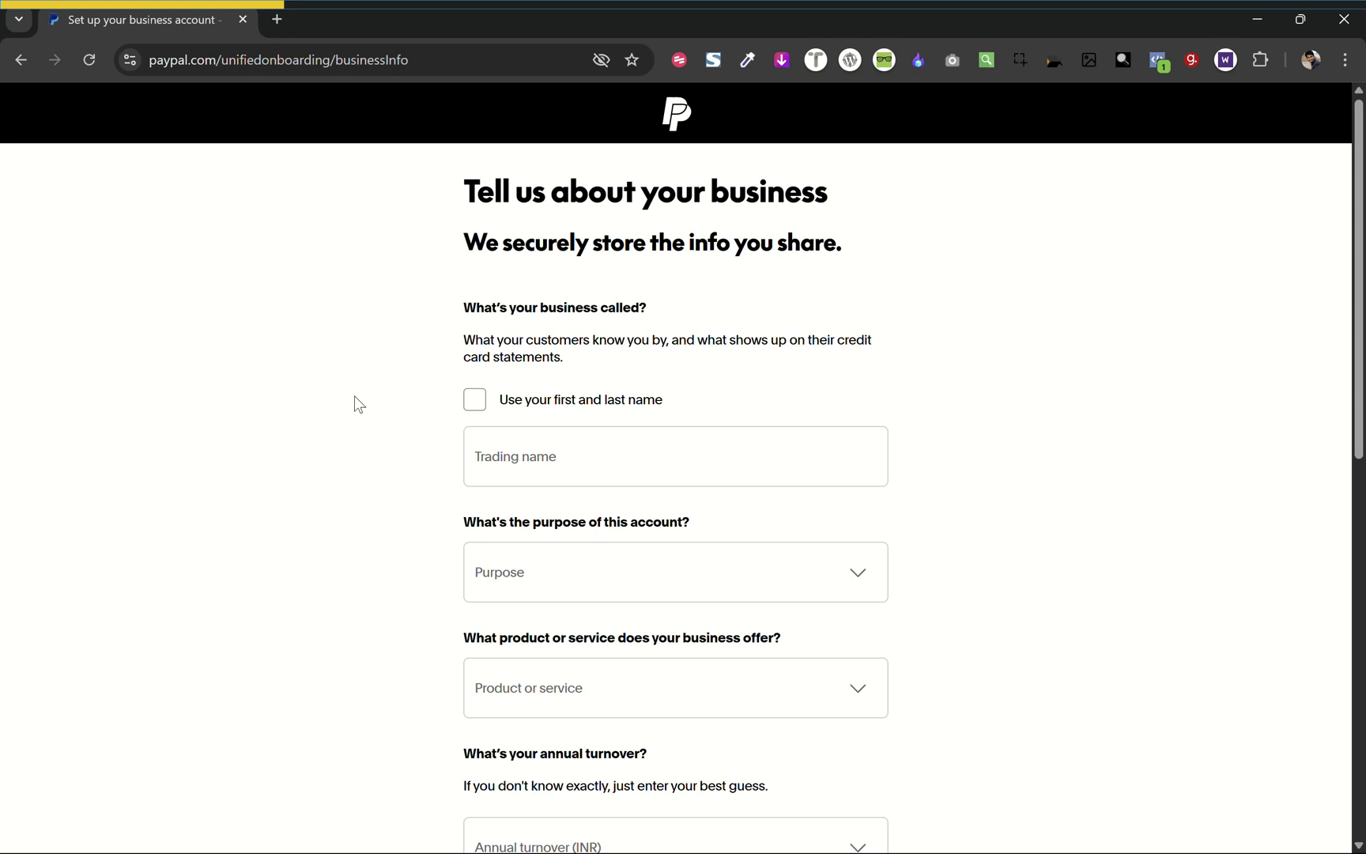
Step: Enter trading name CDesk Solutions and set the purpose to Advertising and market research
{"action": "left_click", "coordinate": [504, 455]}
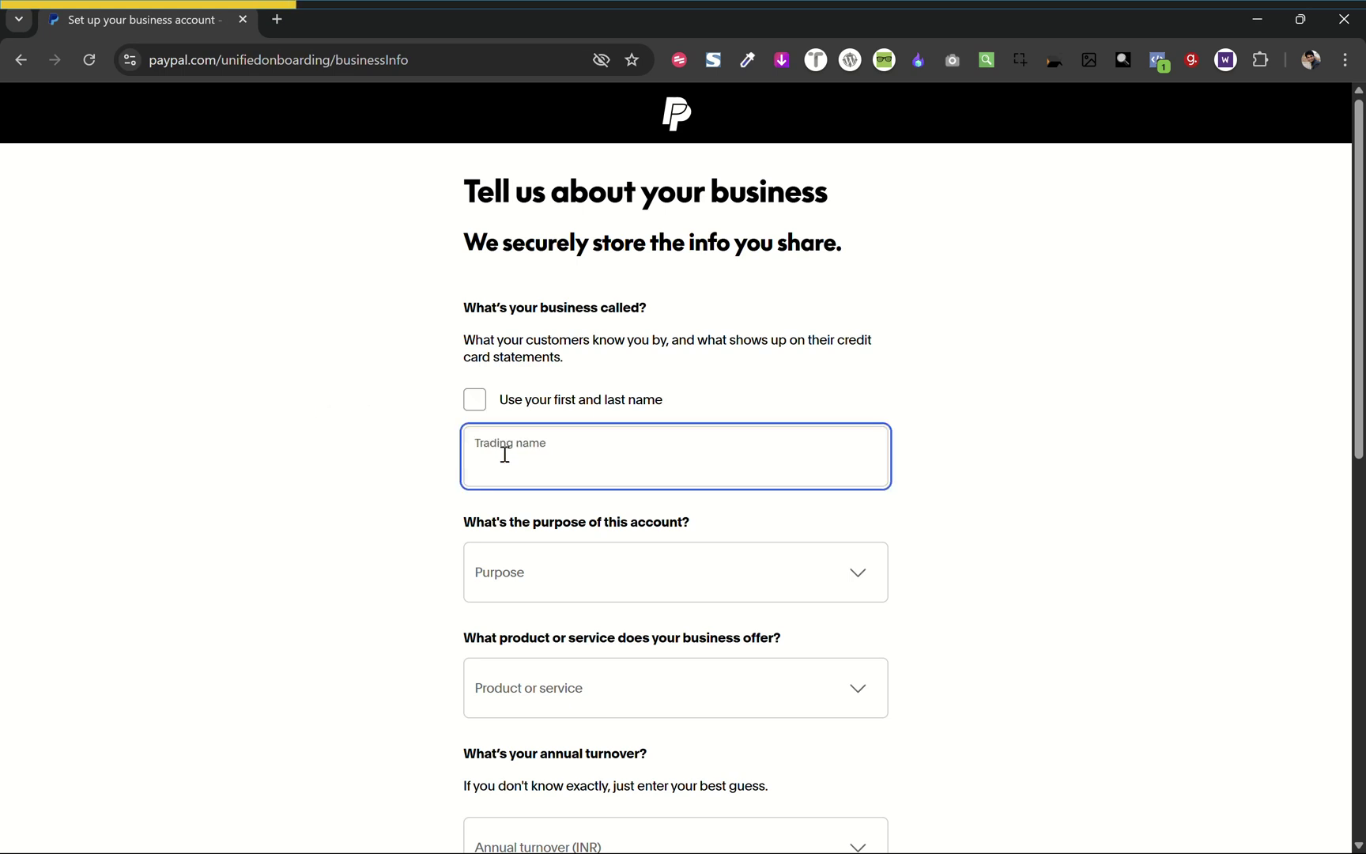
{"action": "type", "text": "CDeskSol"}
{"action": "key", "text": "BackSpace"}
{"action": "key", "text": "BackSpace"}
{"action": "key", "text": "BackSpace"}
{"action": "type", "text": "Solutions"}
{"action": "left_click", "coordinate": [589, 567]}
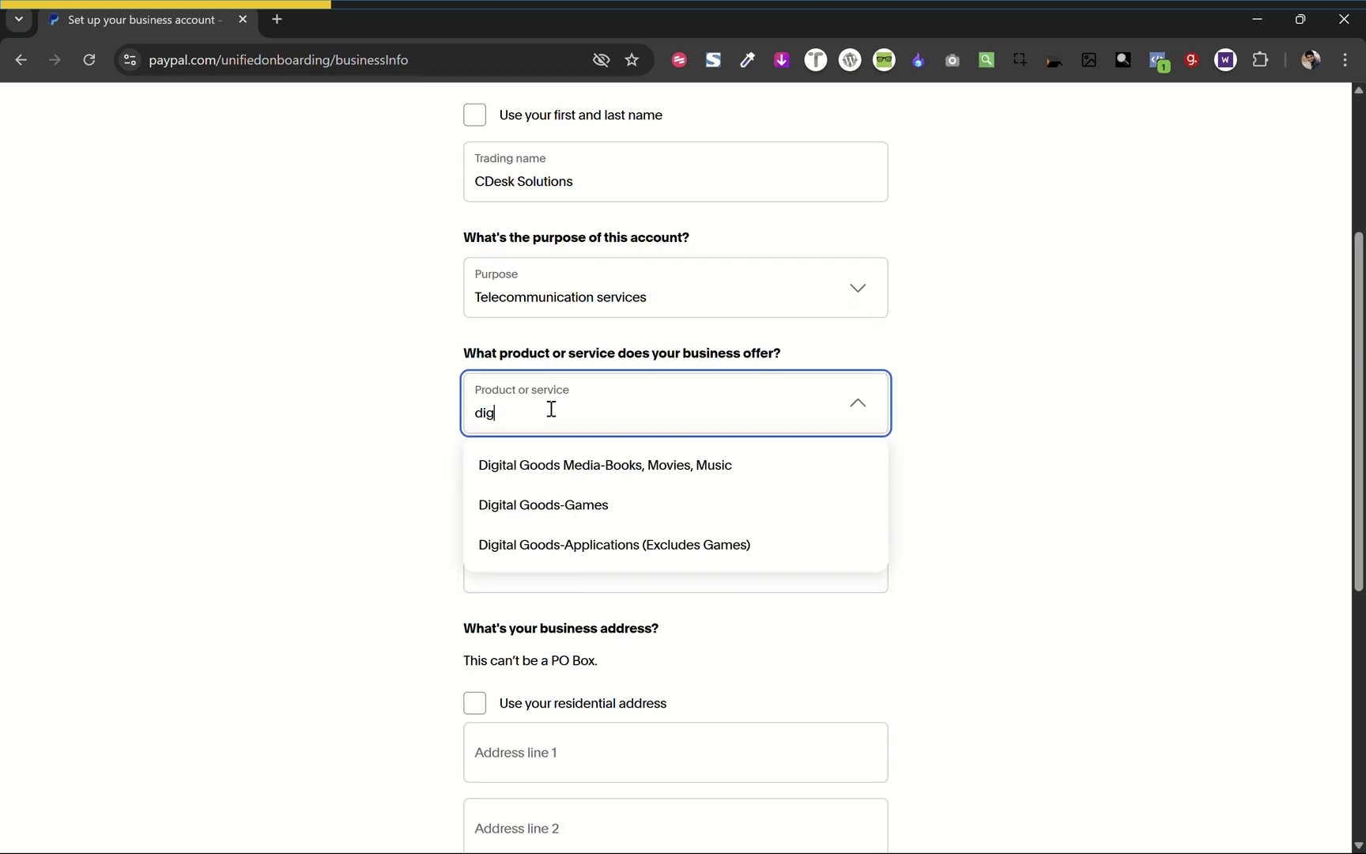
{"action": "double_click", "coordinate": [548, 408]}
{"action": "left_click", "coordinate": [668, 272]}
{"action": "type", "text": "mar"}
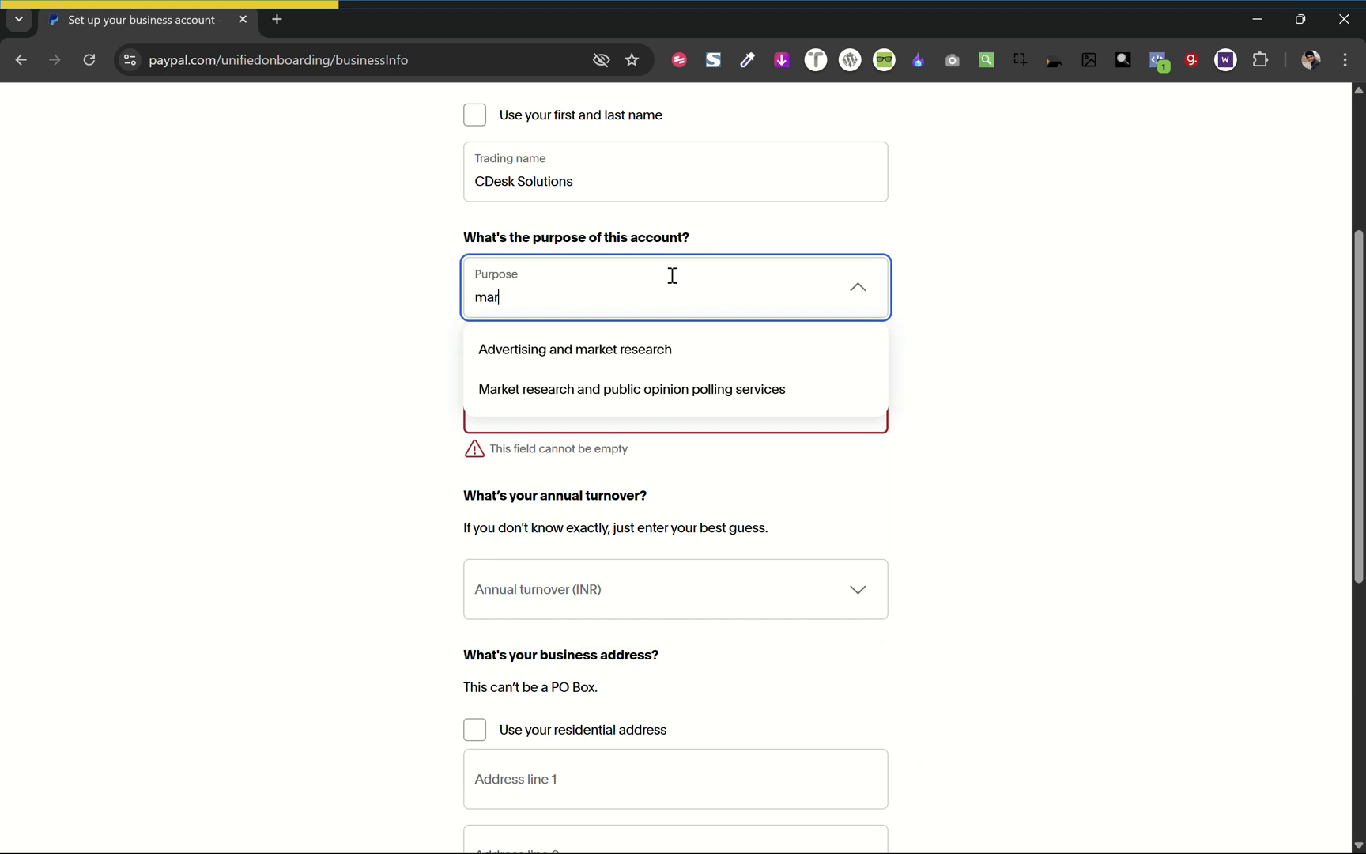
{"action": "type", "text": "j"}
{"action": "key", "text": "BackSpace"}
{"action": "type", "text": "k"}
{"action": "left_click", "coordinate": [625, 352]}
Step: Choose Digital Goods-Applications (Excludes Games) as product and annual turnover under 1 lakh
{"action": "left_click", "coordinate": [577, 396]}
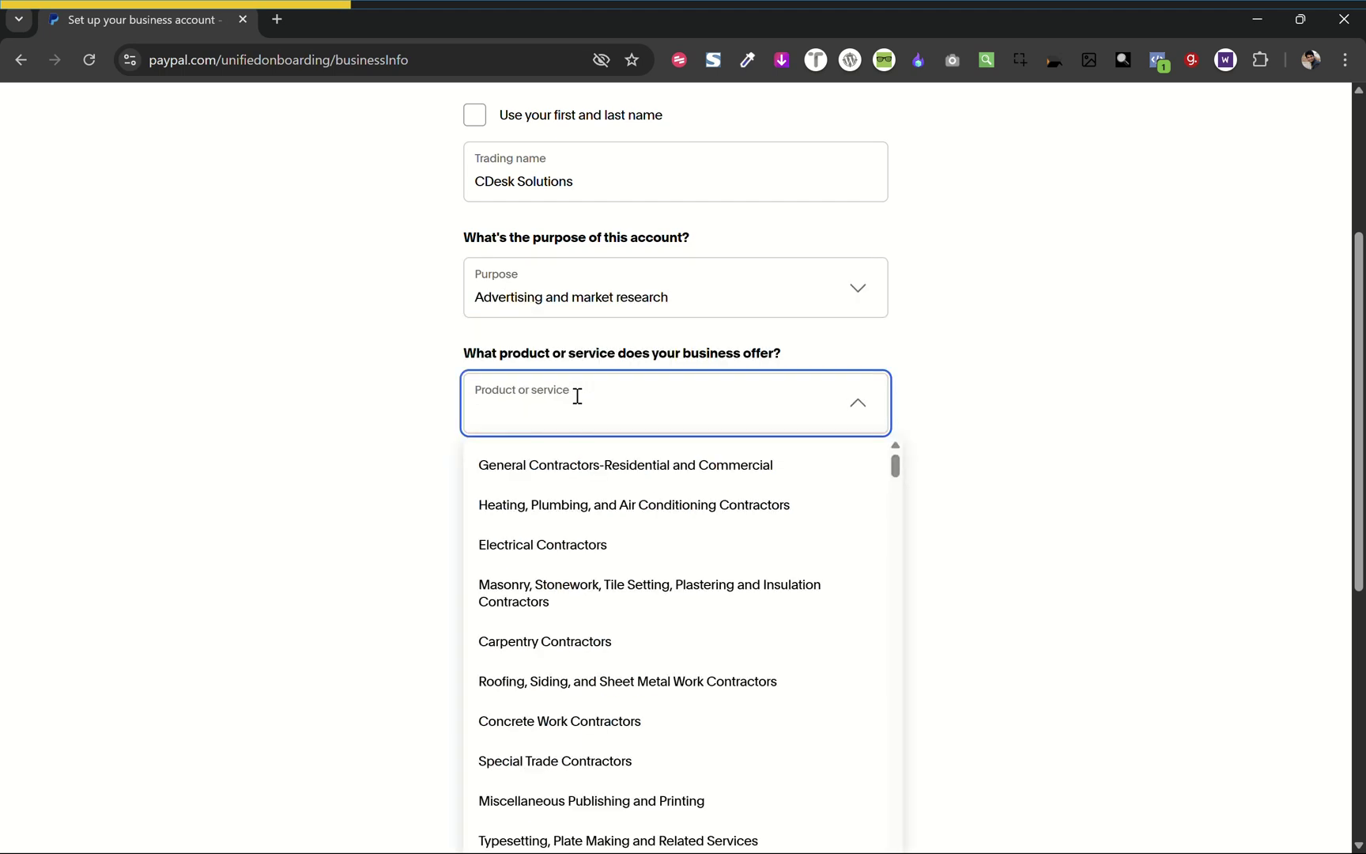
{"action": "type", "text": "di"}
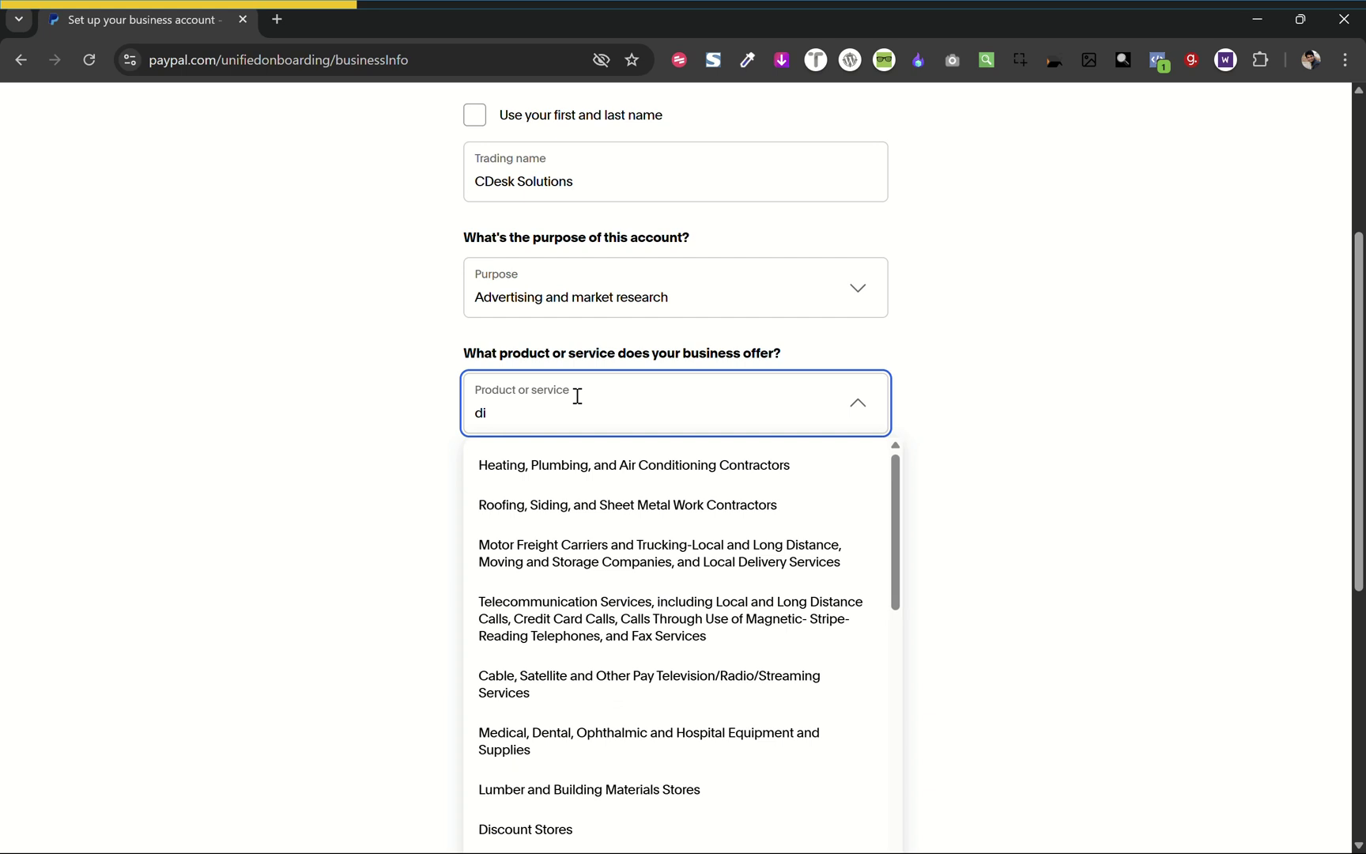
{"action": "type", "text": "gi"}
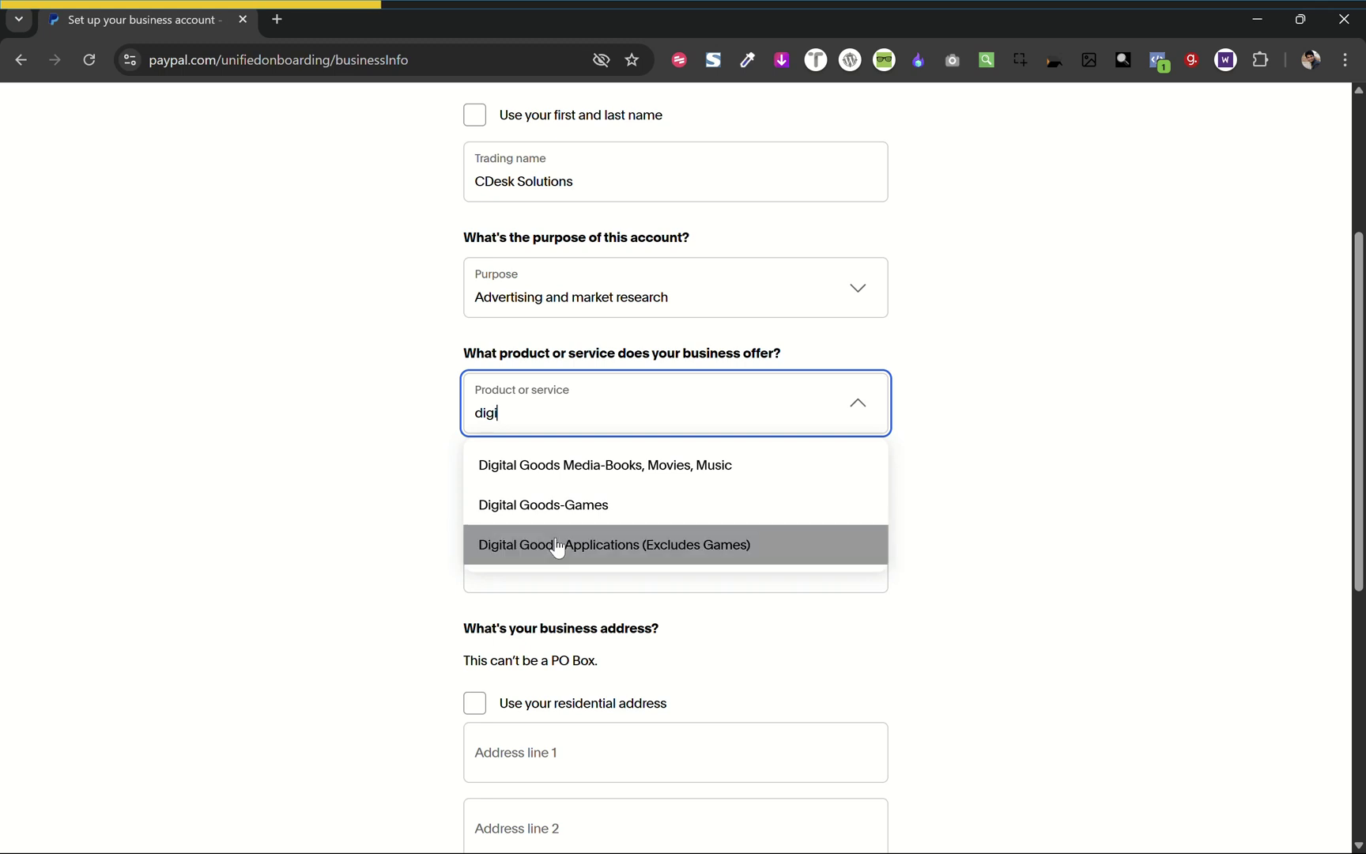
{"action": "left_click", "coordinate": [557, 547]}
{"action": "left_click", "coordinate": [346, 399]}
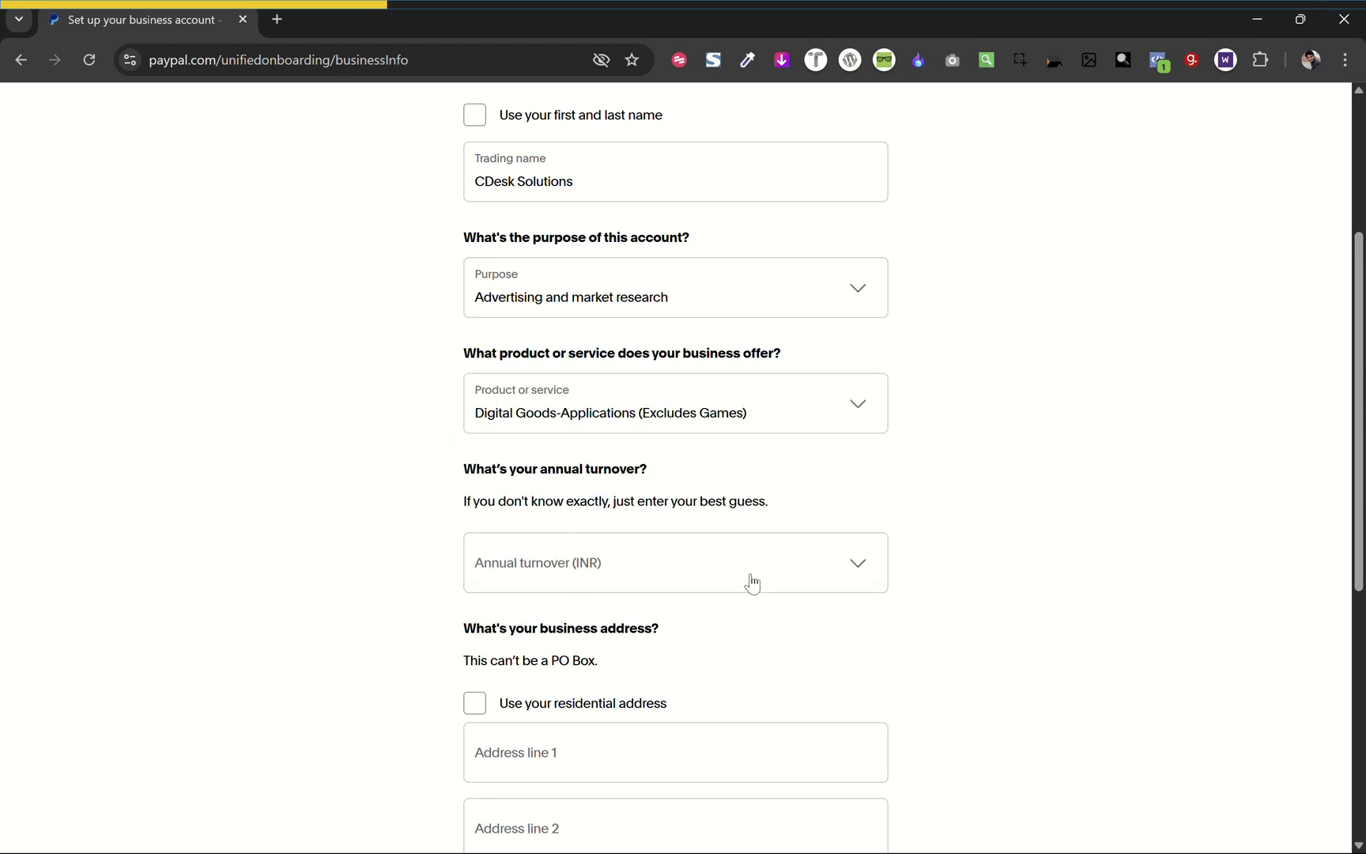
{"action": "left_click", "coordinate": [624, 588]}
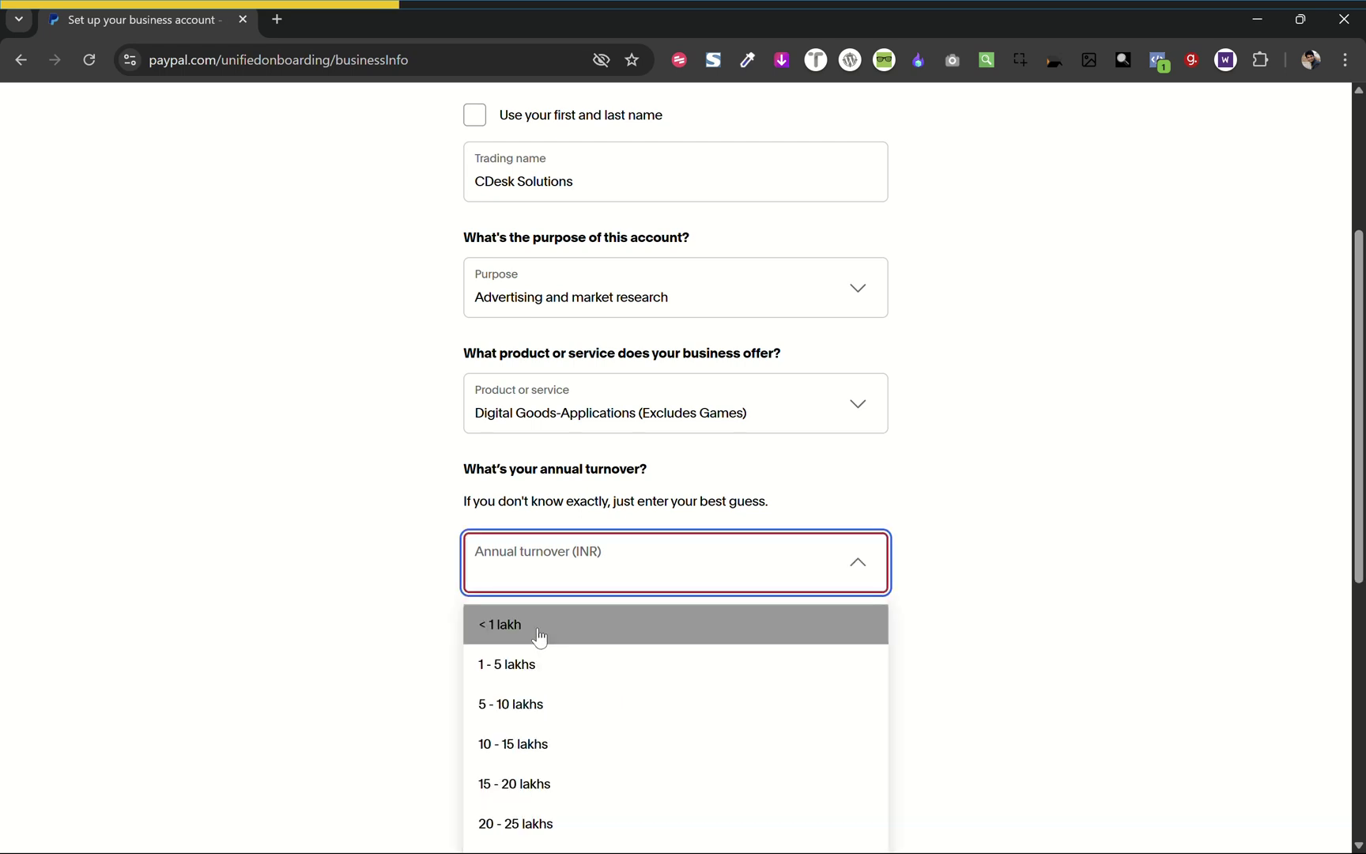
{"action": "left_click", "coordinate": [535, 632]}
{"action": "left_click", "coordinate": [445, 566]}
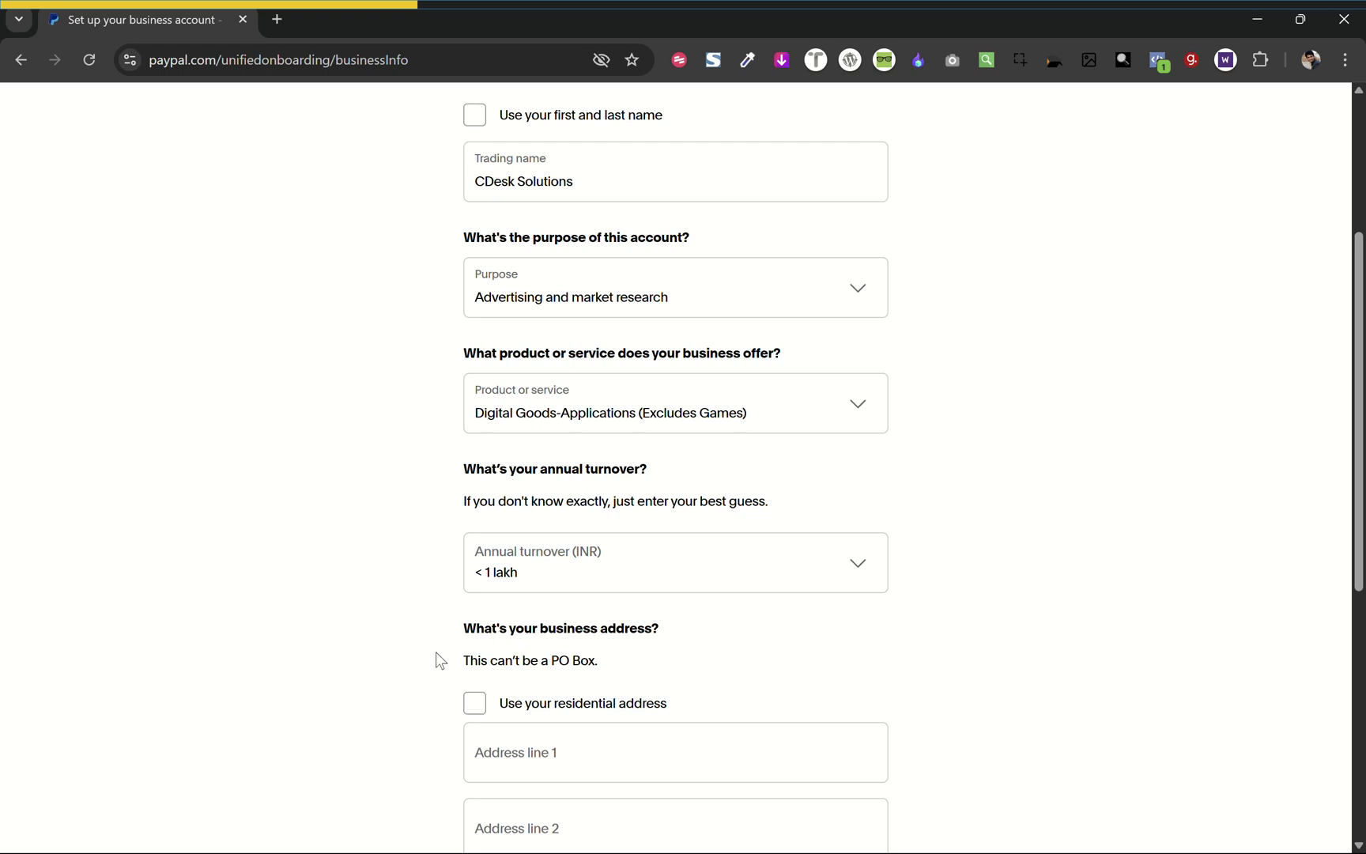
Step: Use the residential address as the business address and submit the business details
{"action": "scroll", "coordinate": [436, 654], "scroll_direction": "down", "scroll_amount": 3}
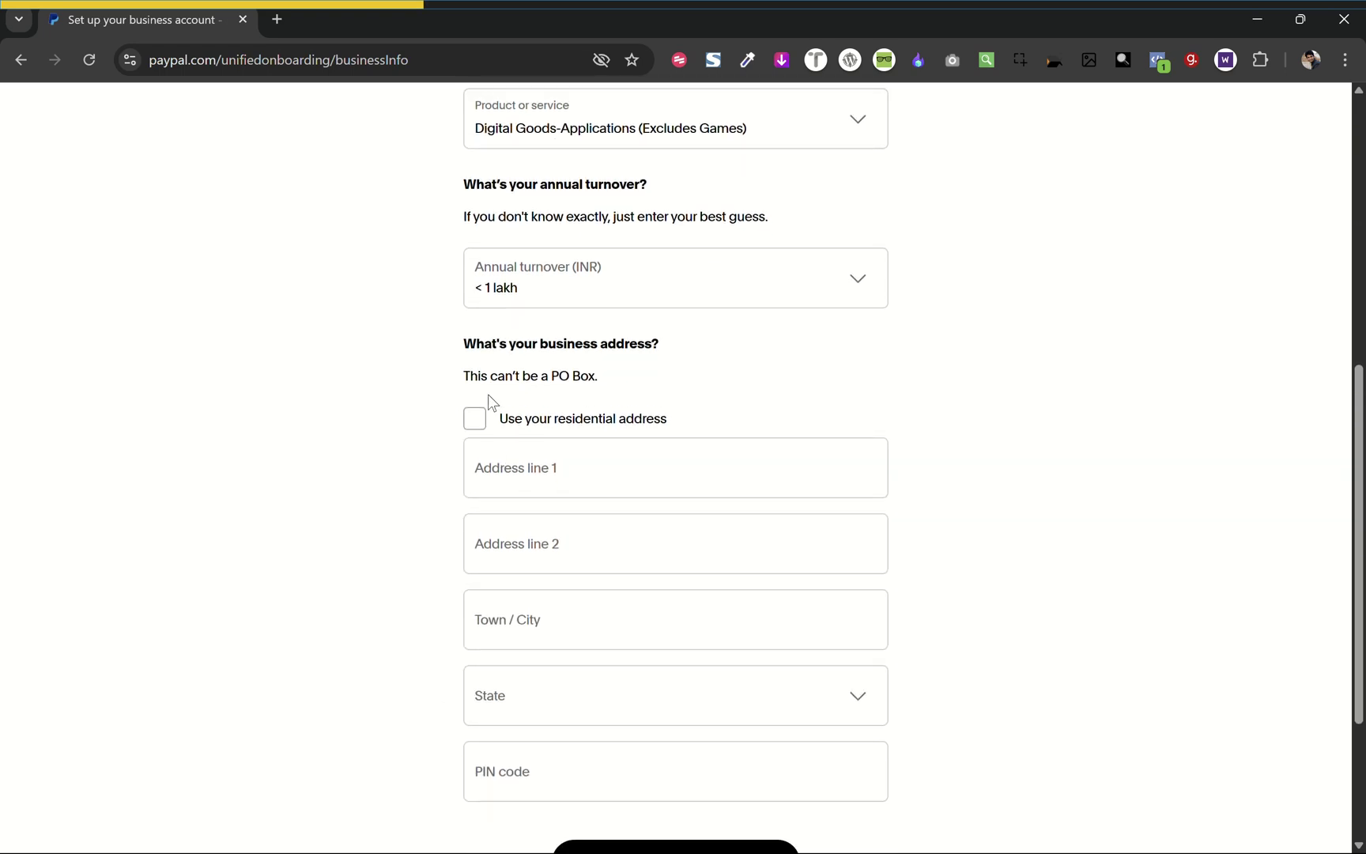
{"action": "left_click", "coordinate": [474, 421]}
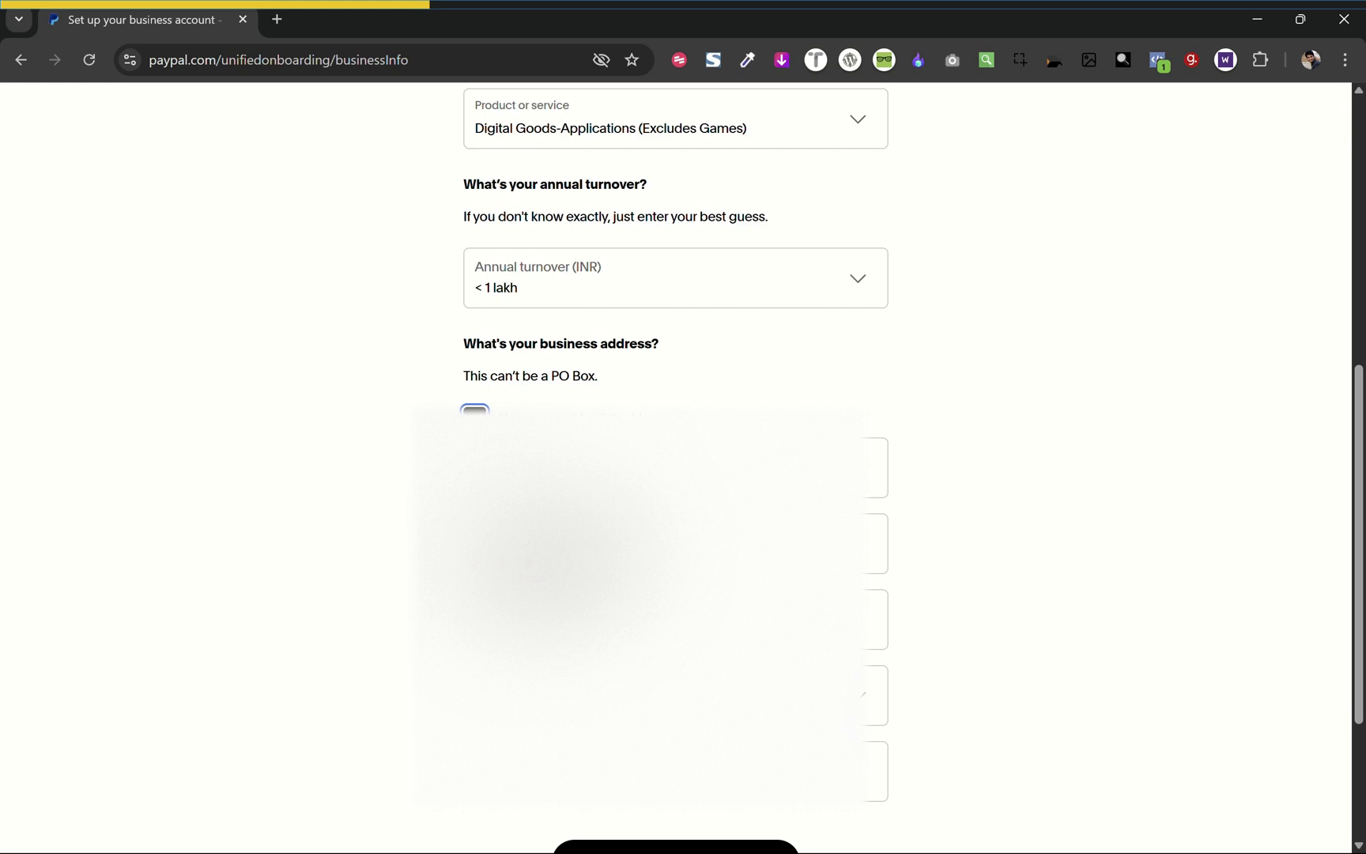
{"action": "scroll", "coordinate": [690, 638], "scroll_direction": "down", "scroll_amount": 3}
{"action": "left_click", "coordinate": [690, 638]}
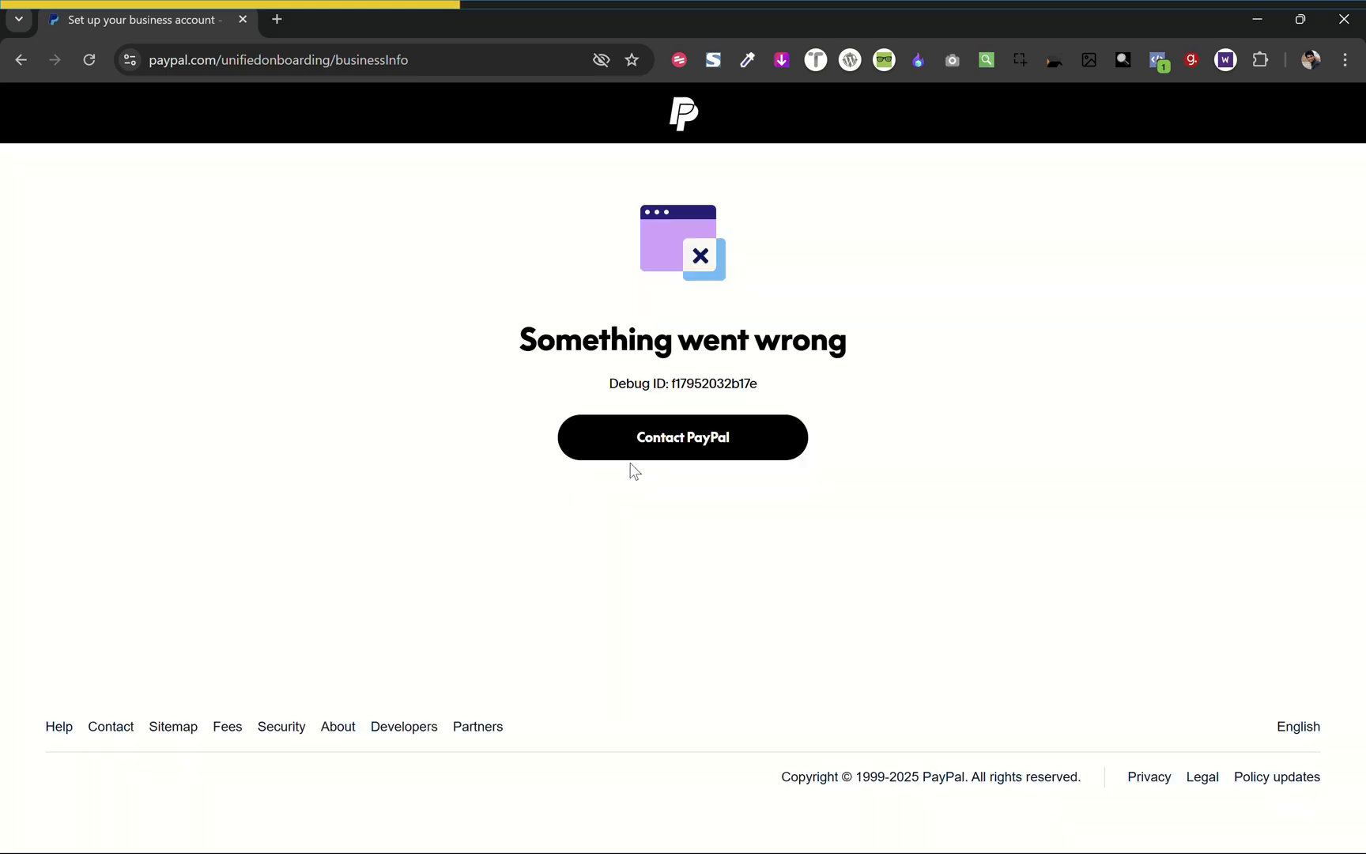
Step: Go from the error page to Contact PayPal, then back to the CDesk Solutions home dashboard
{"action": "left_click", "coordinate": [676, 454]}
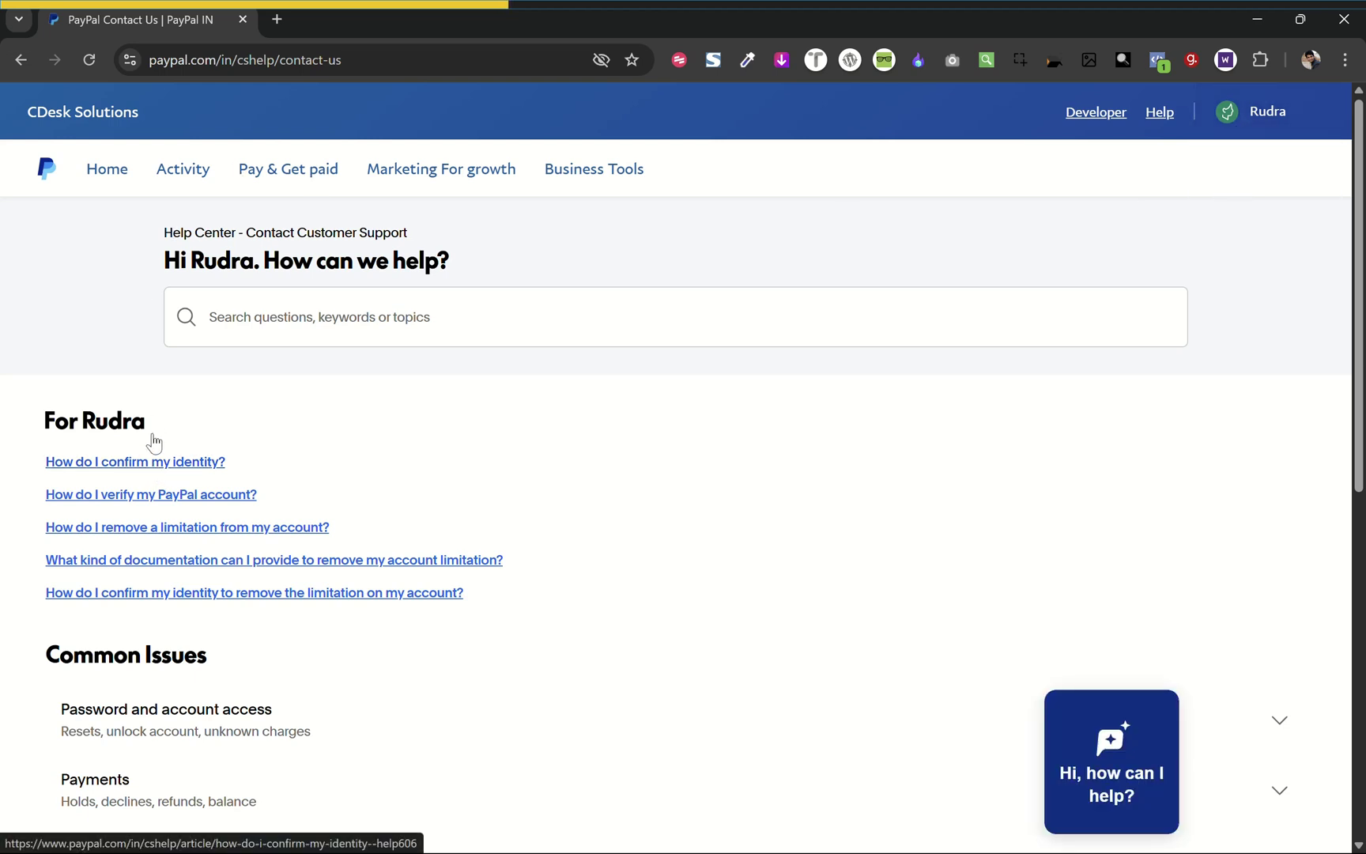
{"action": "left_click", "coordinate": [103, 180]}
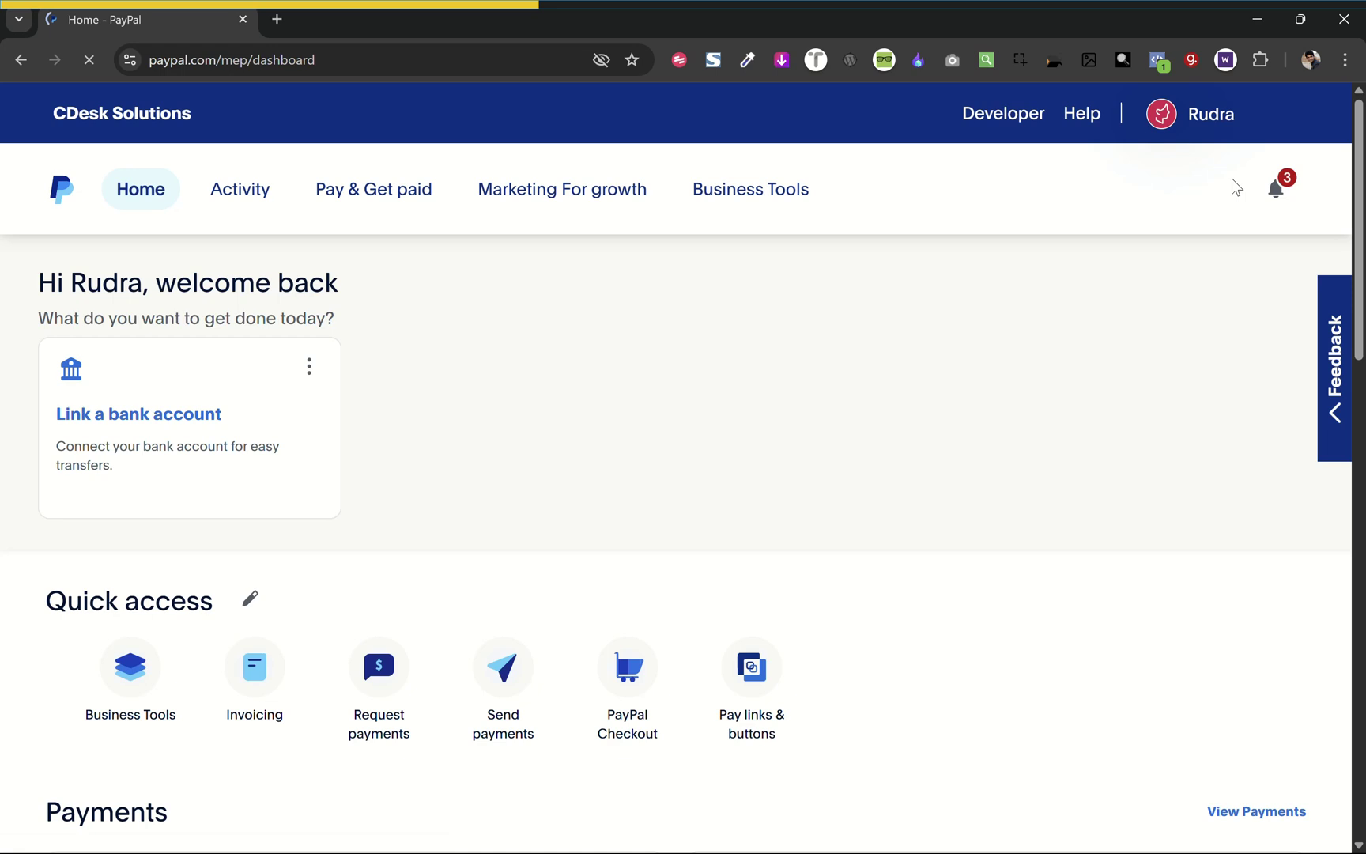
Step: Start Verify Now from notifications and confirm the business and personal info for KYC
{"action": "left_click", "coordinate": [1275, 188]}
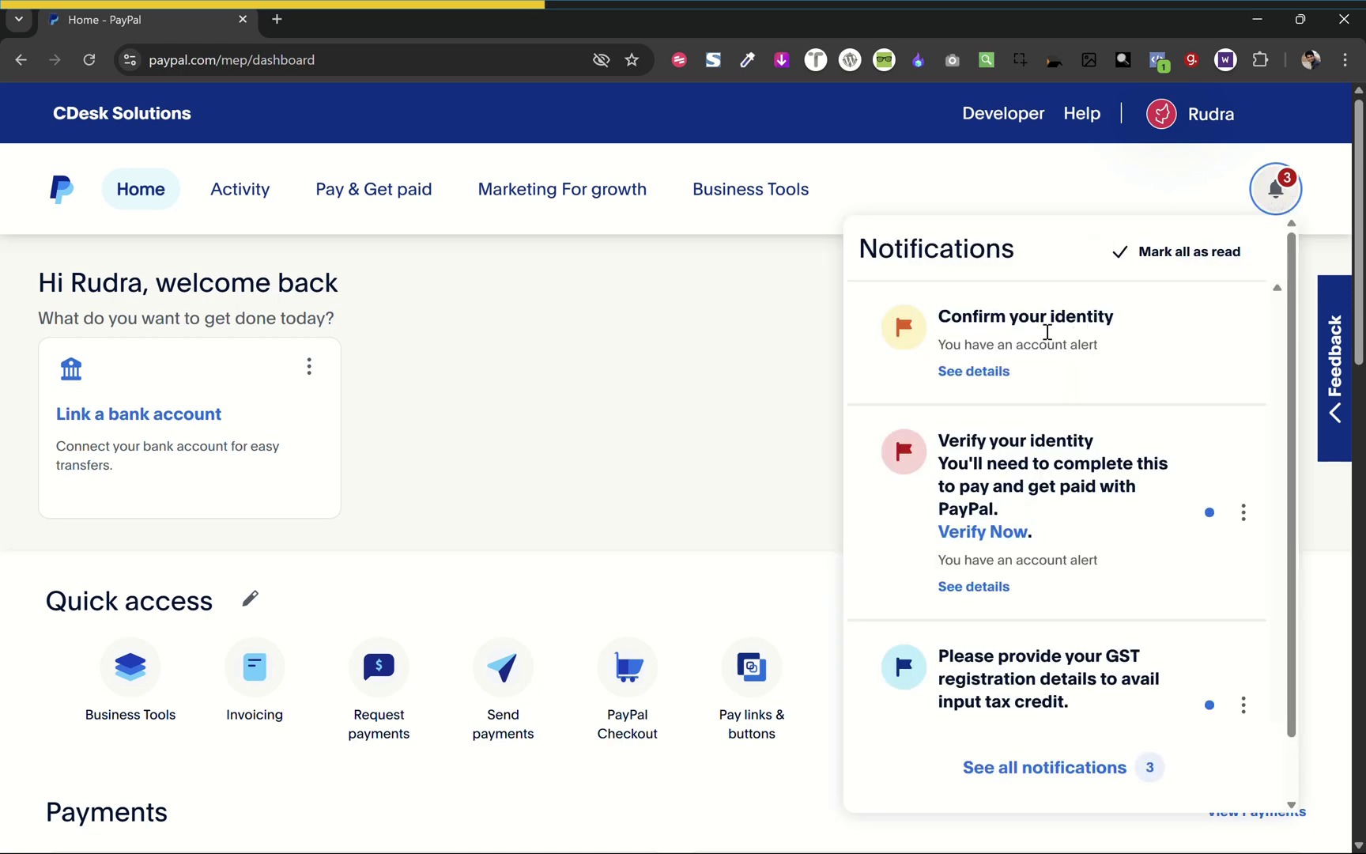
{"action": "scroll", "coordinate": [994, 387], "scroll_direction": "down", "scroll_amount": 1}
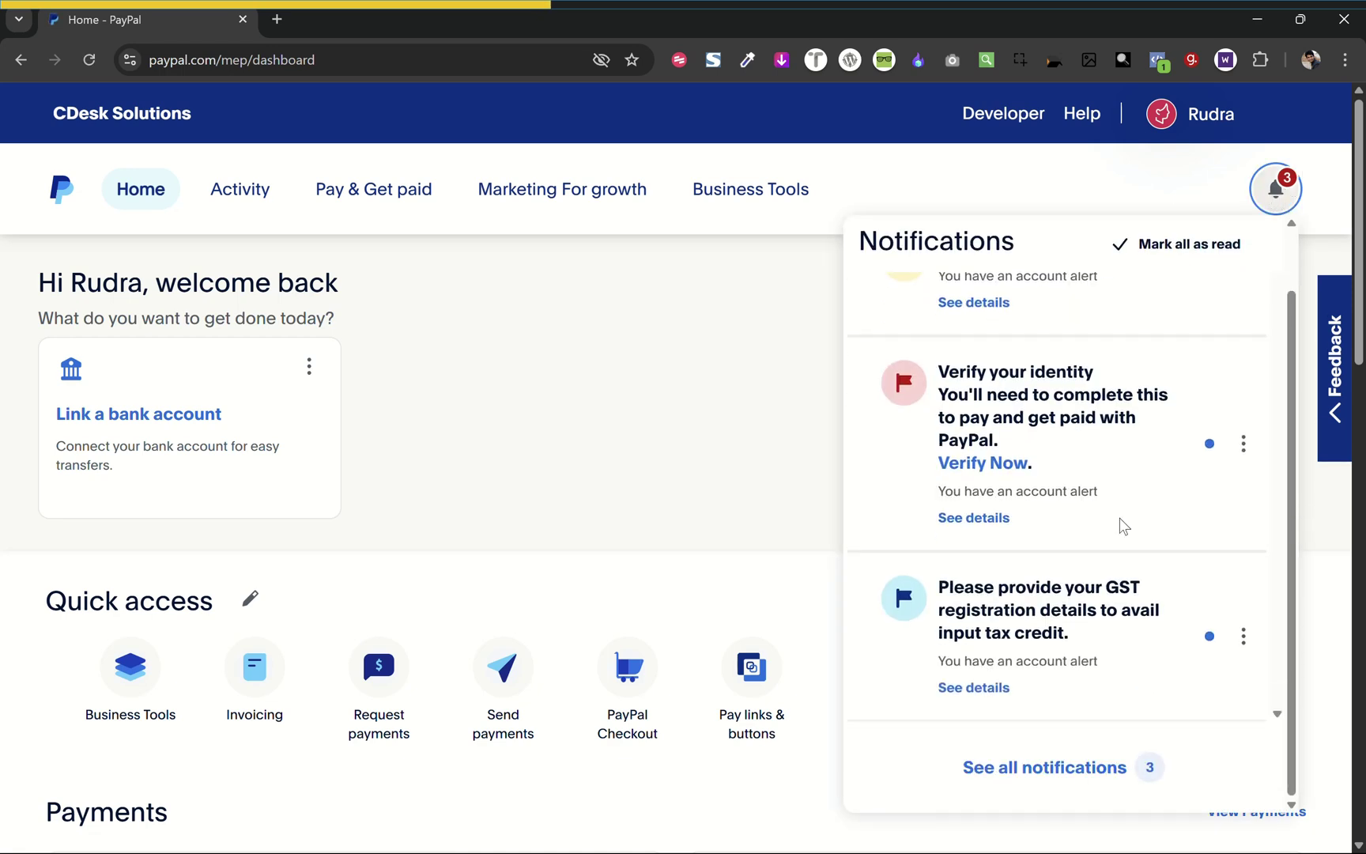
{"action": "scroll", "coordinate": [1089, 515], "scroll_direction": "down", "scroll_amount": 1}
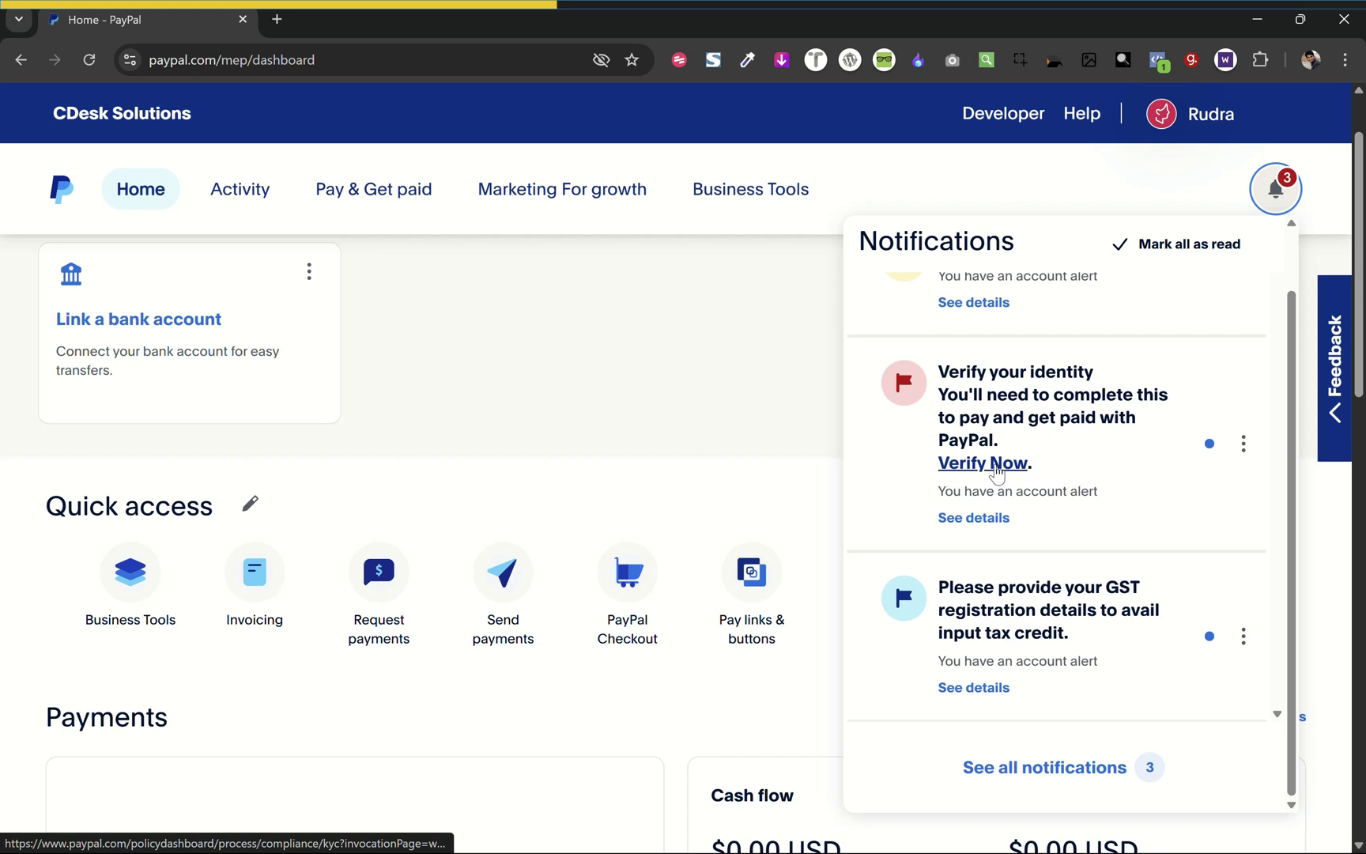
{"action": "left_click", "coordinate": [996, 472]}
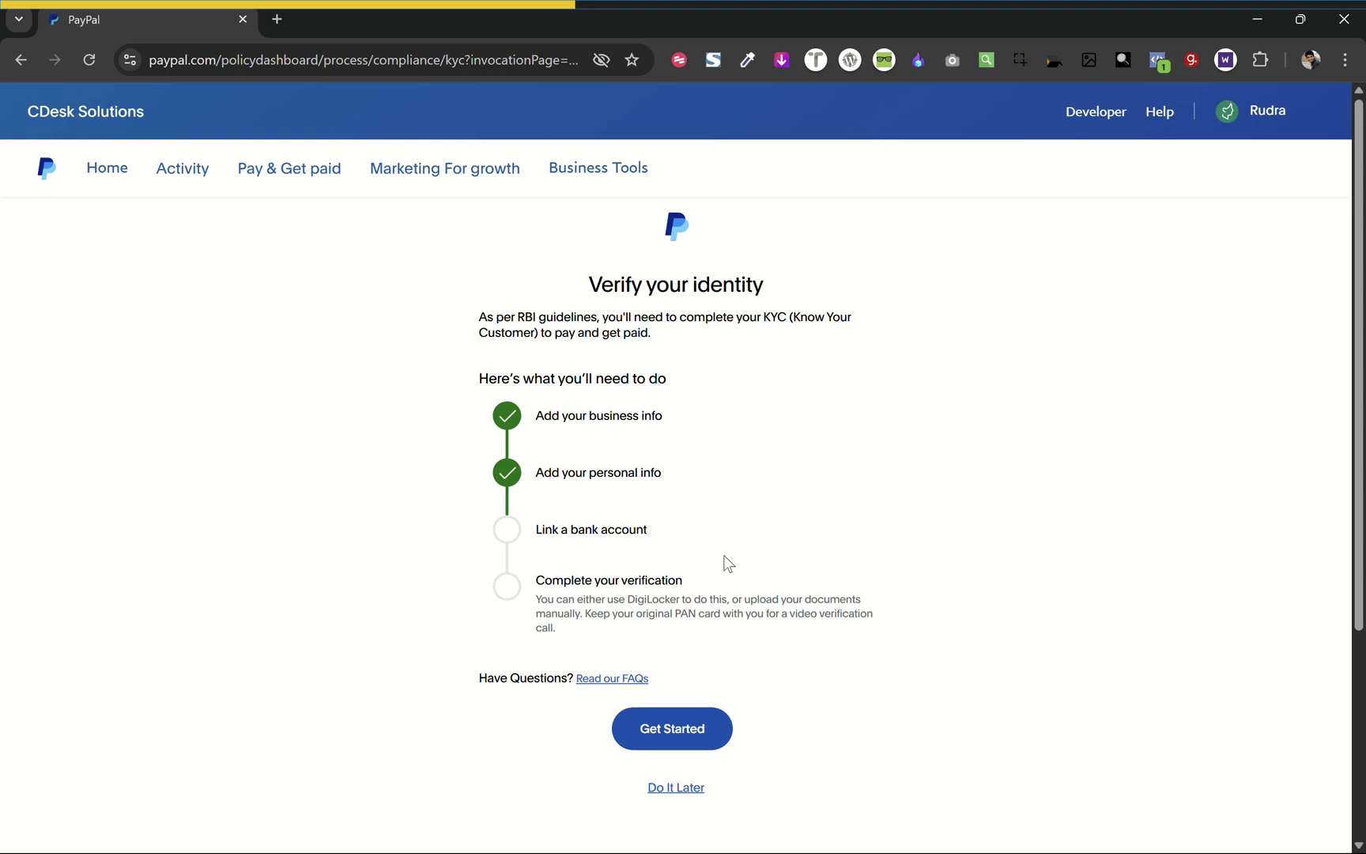
{"action": "left_click", "coordinate": [672, 729]}
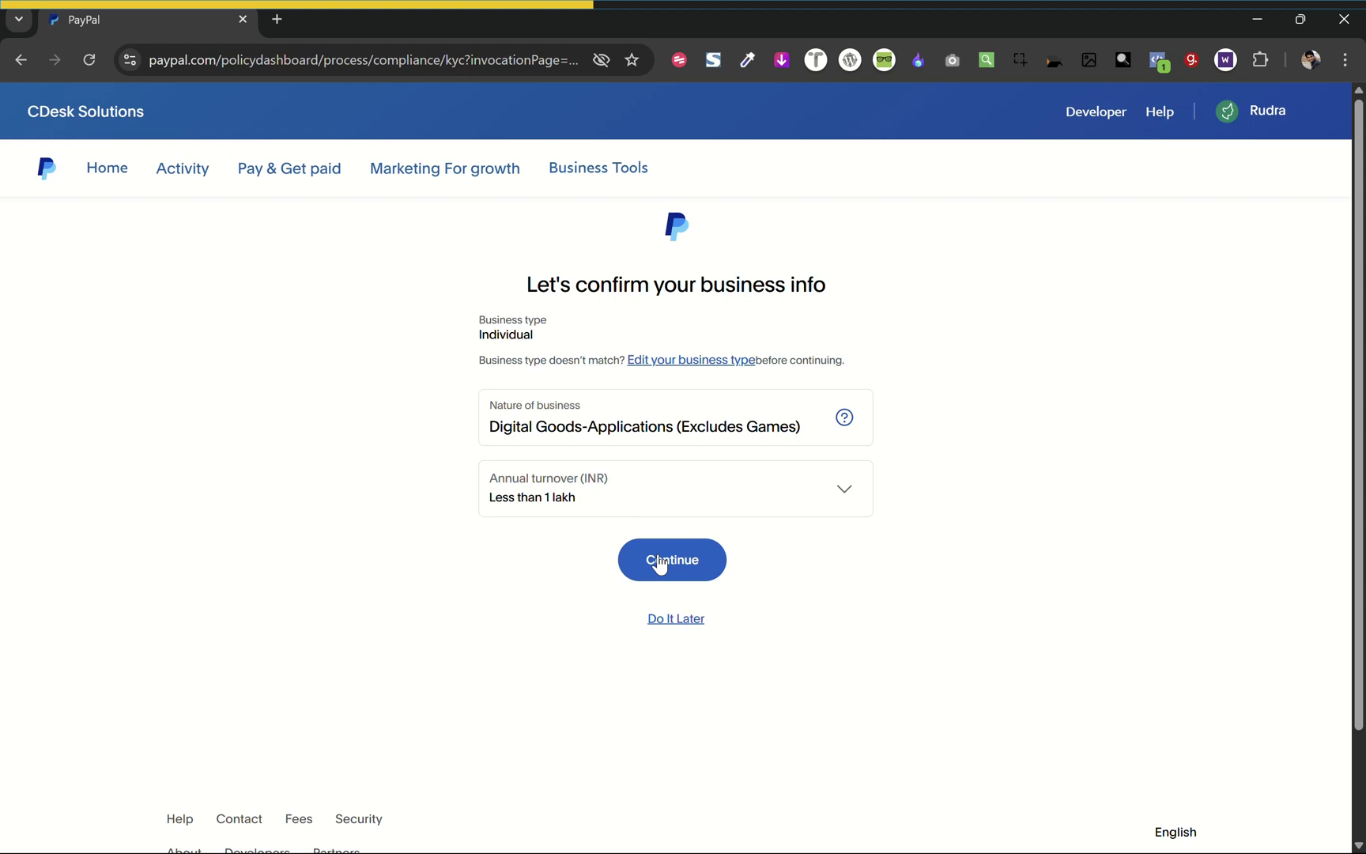
{"action": "left_click", "coordinate": [670, 578]}
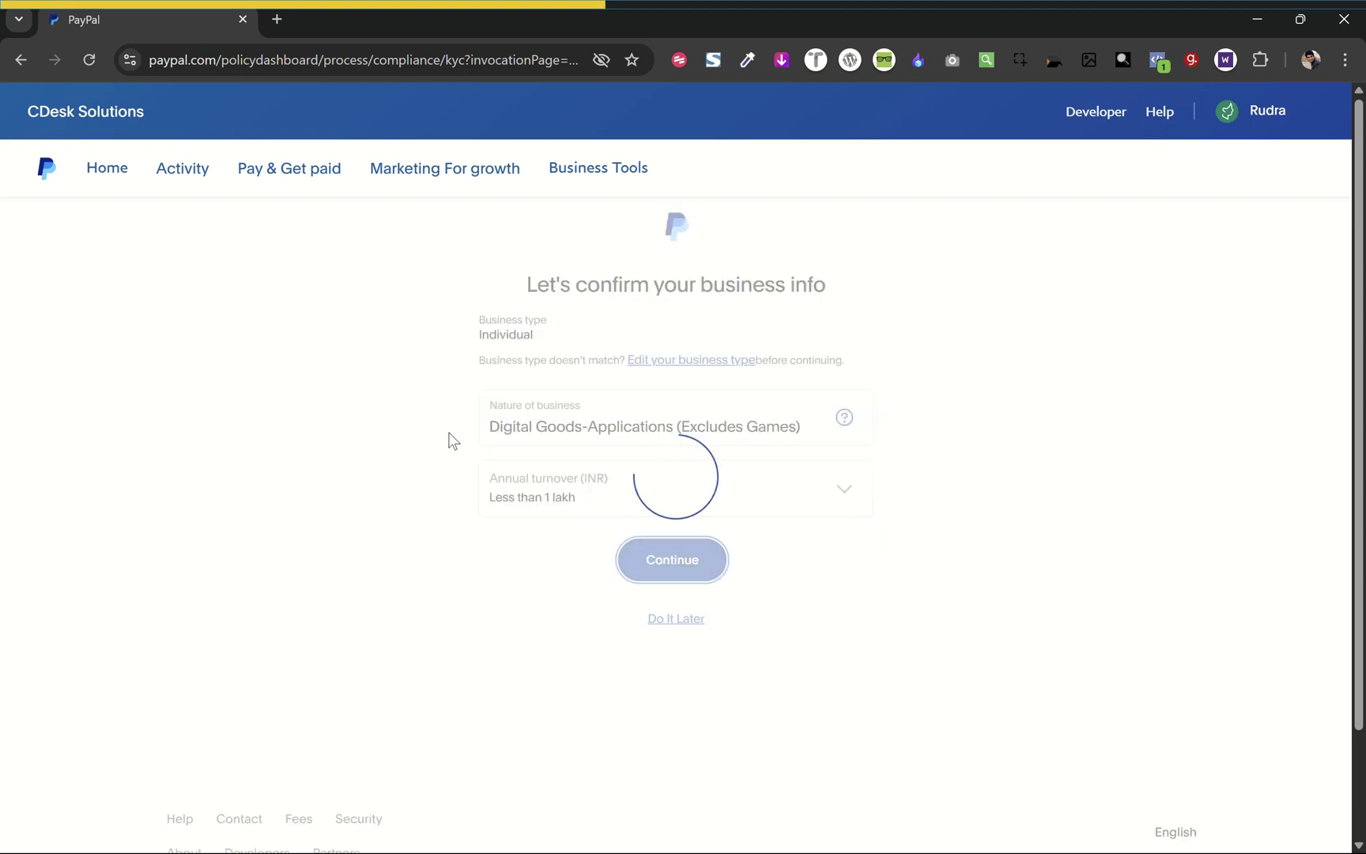
{"action": "scroll", "coordinate": [447, 464], "scroll_direction": "down", "scroll_amount": 1}
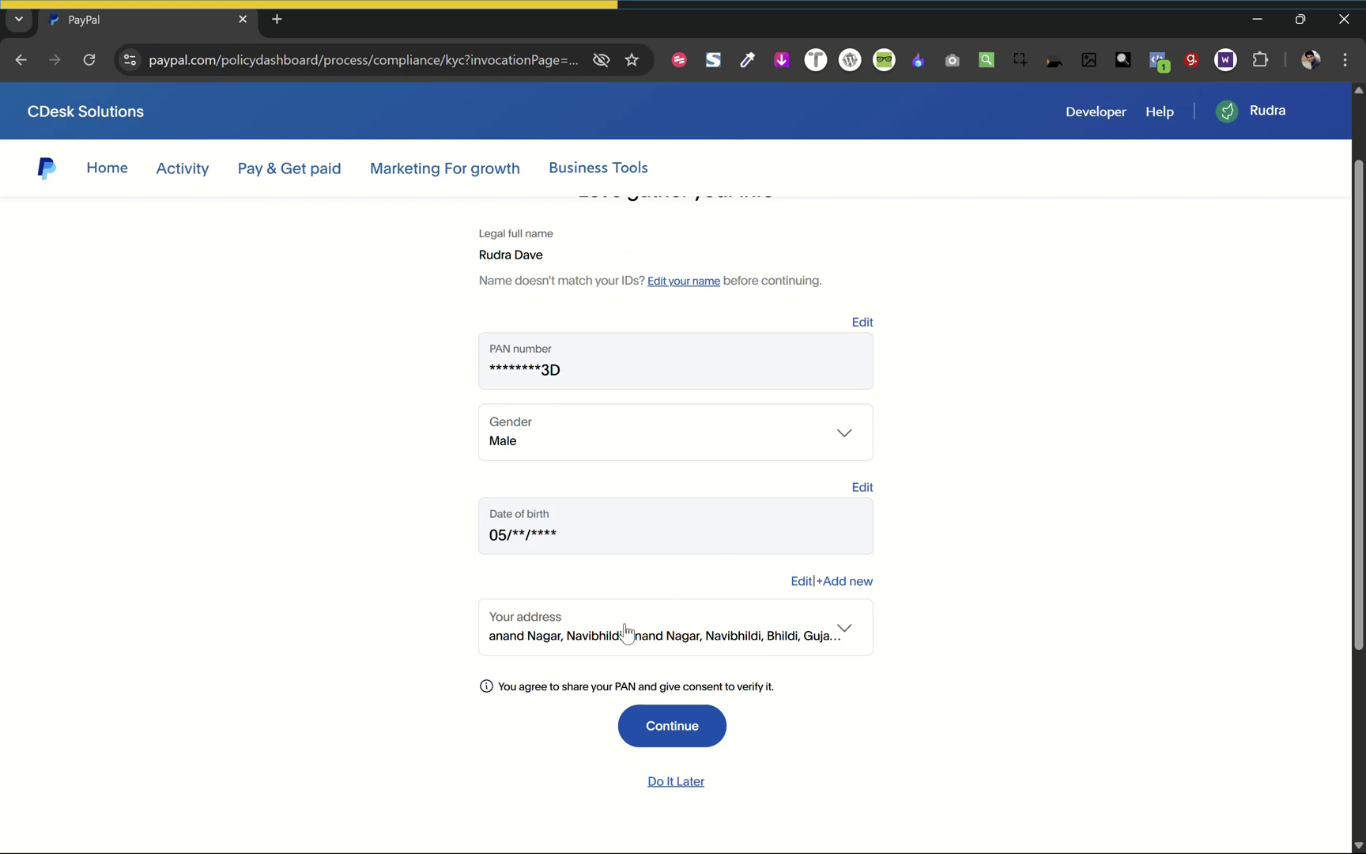
{"action": "scroll", "coordinate": [626, 632], "scroll_direction": "down", "scroll_amount": 1}
{"action": "left_click", "coordinate": [685, 642]}
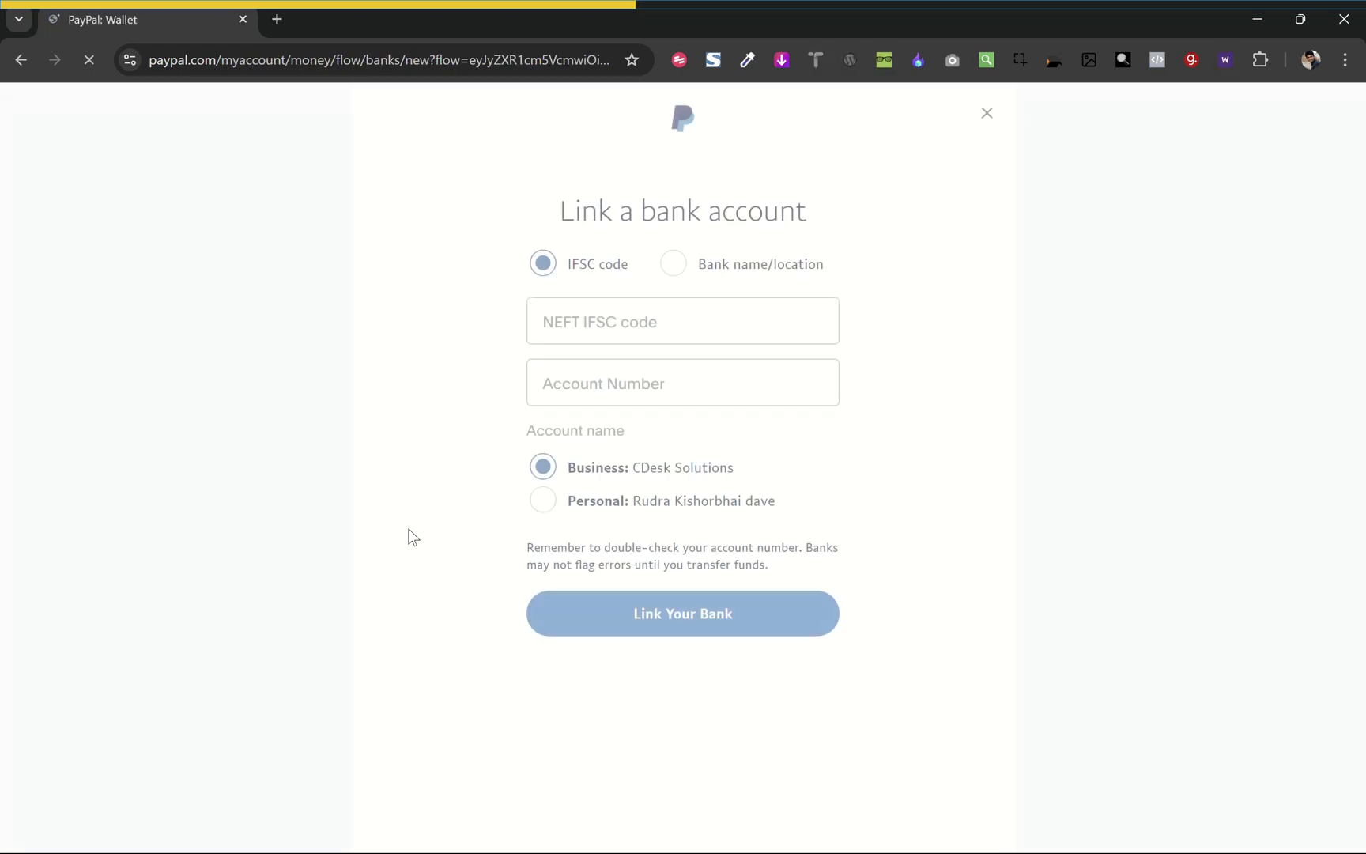
Step: Enter the IFSC code, branch and account number, and link the bank account
{"action": "left_click", "coordinate": [659, 338]}
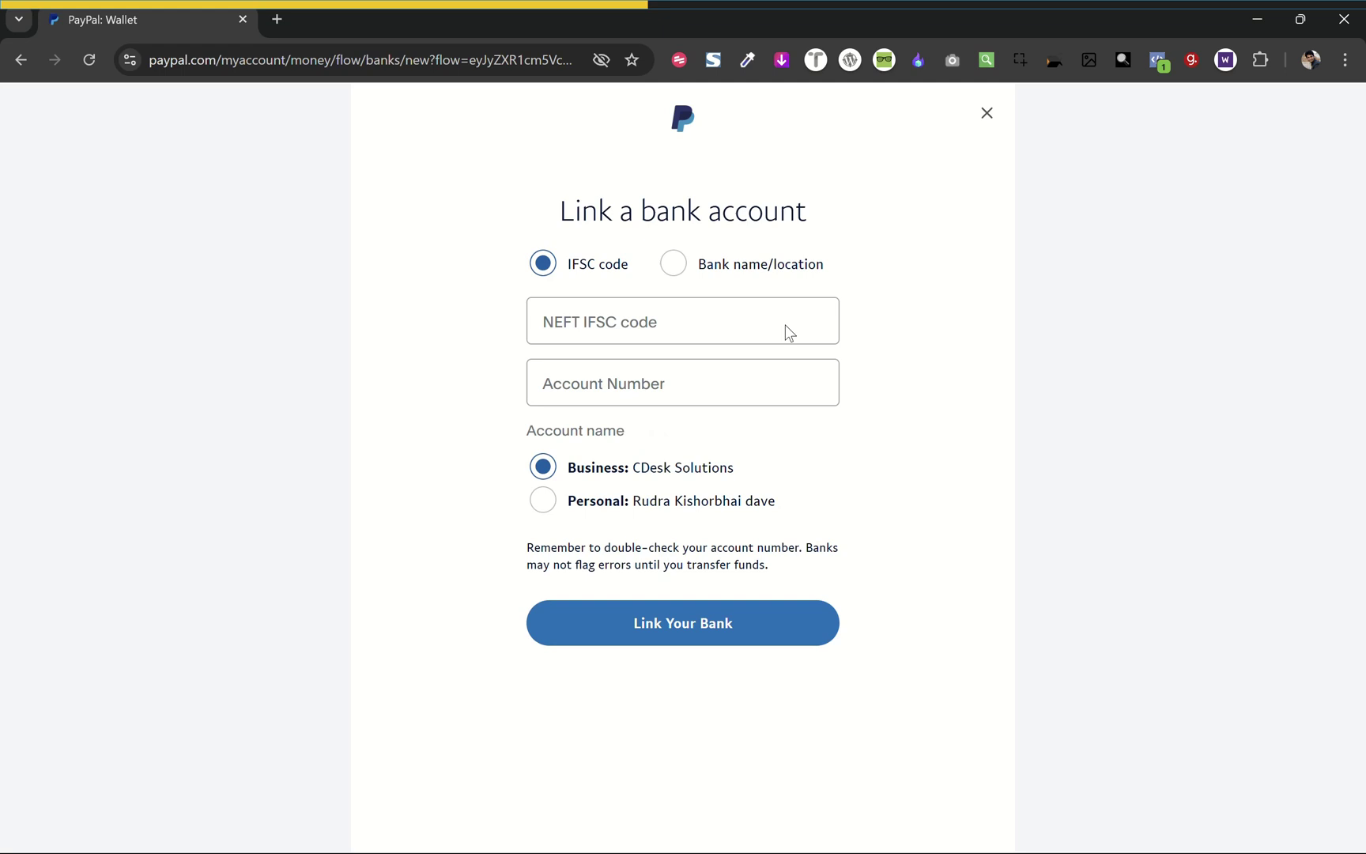
{"action": "left_click", "coordinate": [671, 327]}
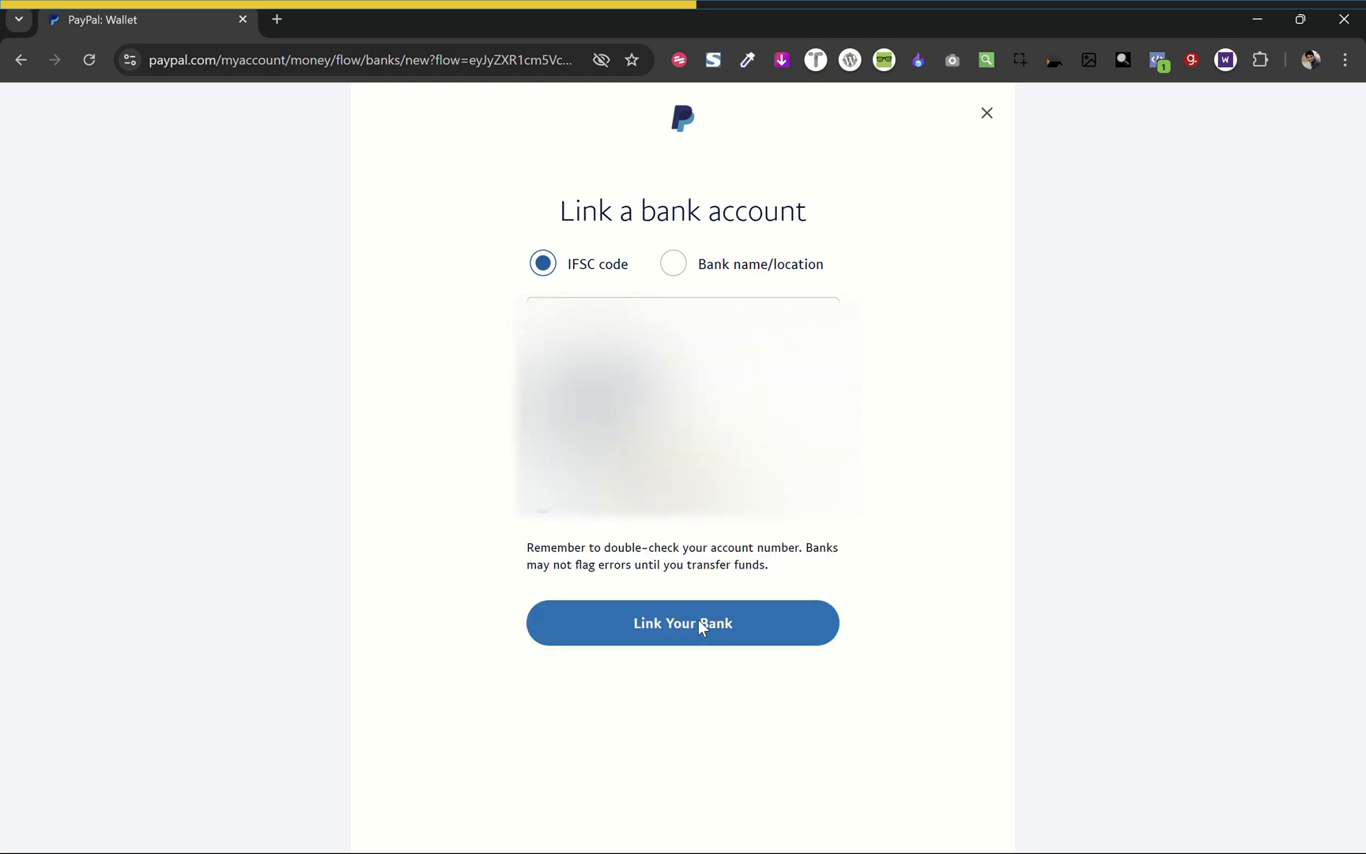
{"action": "left_click", "coordinate": [767, 630]}
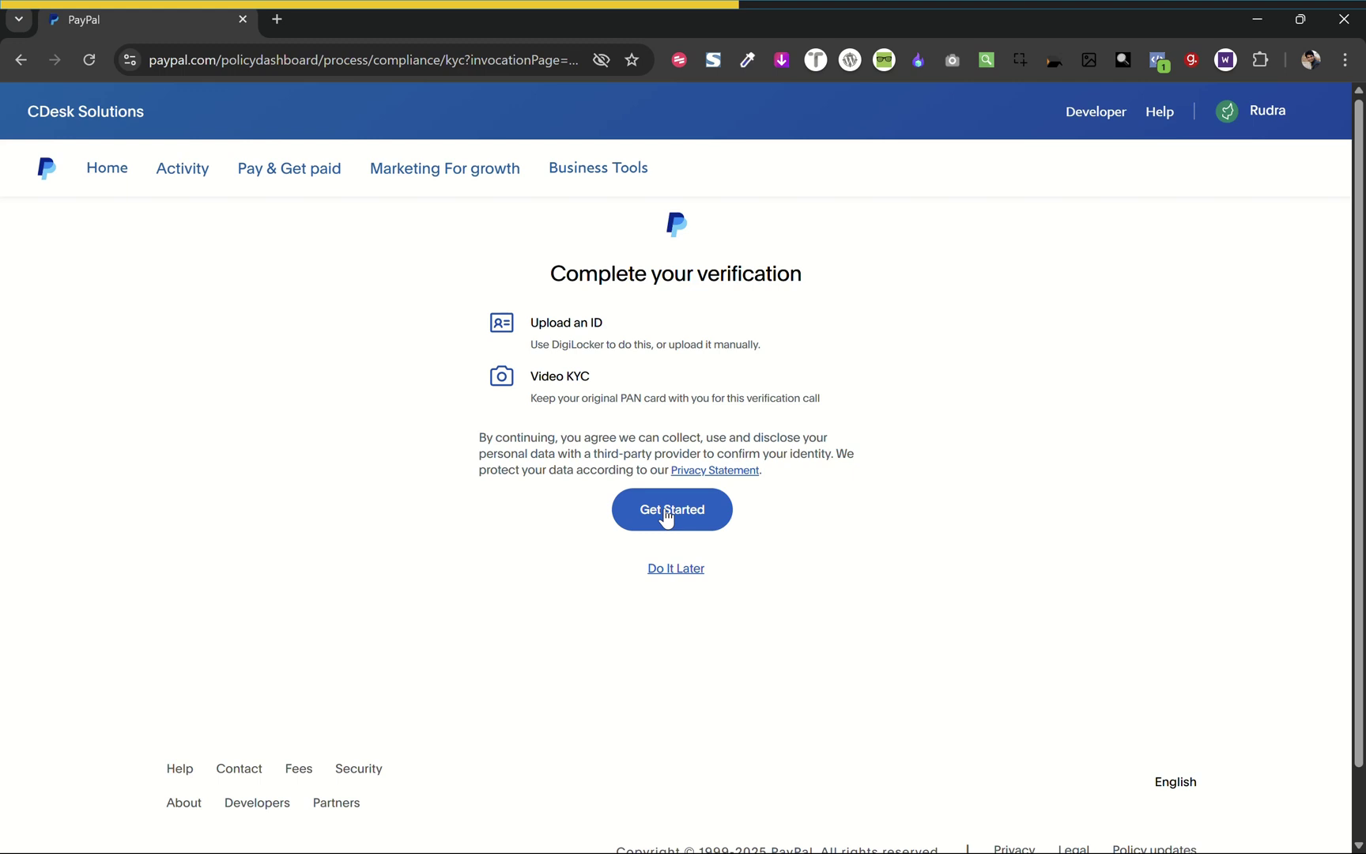
Step: Begin video KYC and choose DO IT LATER since agents are unavailable
{"action": "left_click", "coordinate": [667, 520]}
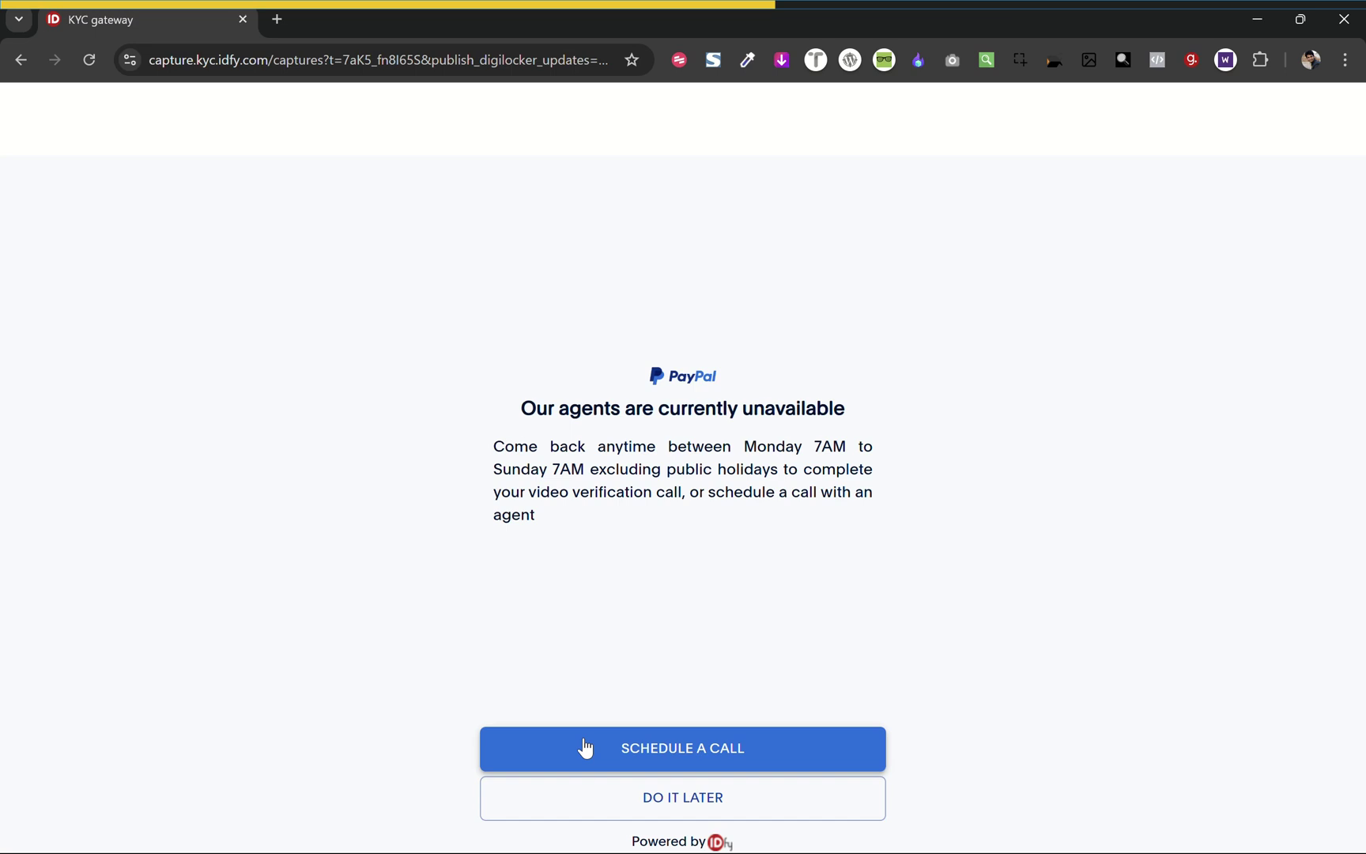
{"action": "left_click", "coordinate": [613, 811]}
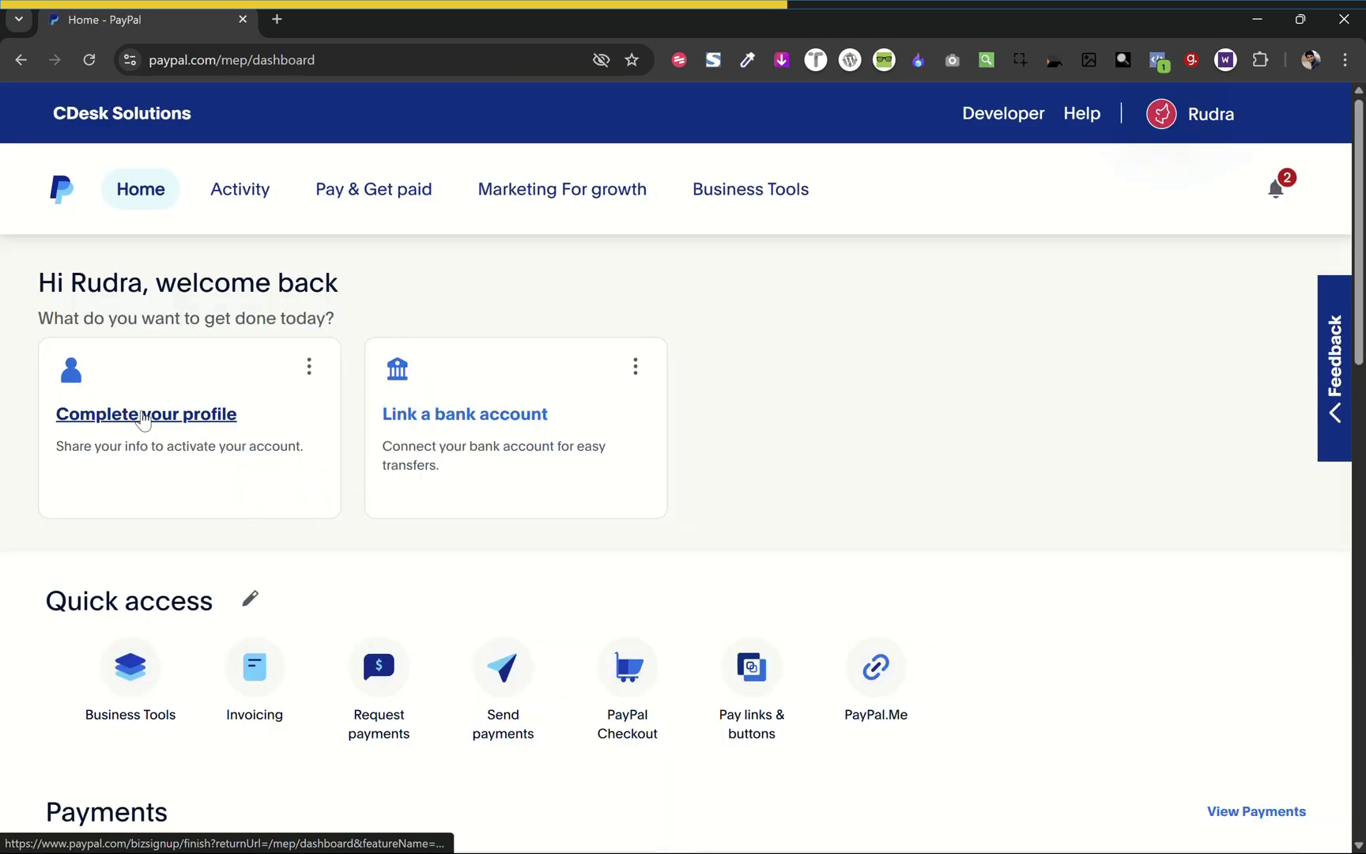
Step: Open Complete your profile, choose Get Verified, and save the CDesk Solutions Basic details form
{"action": "left_click", "coordinate": [143, 415]}
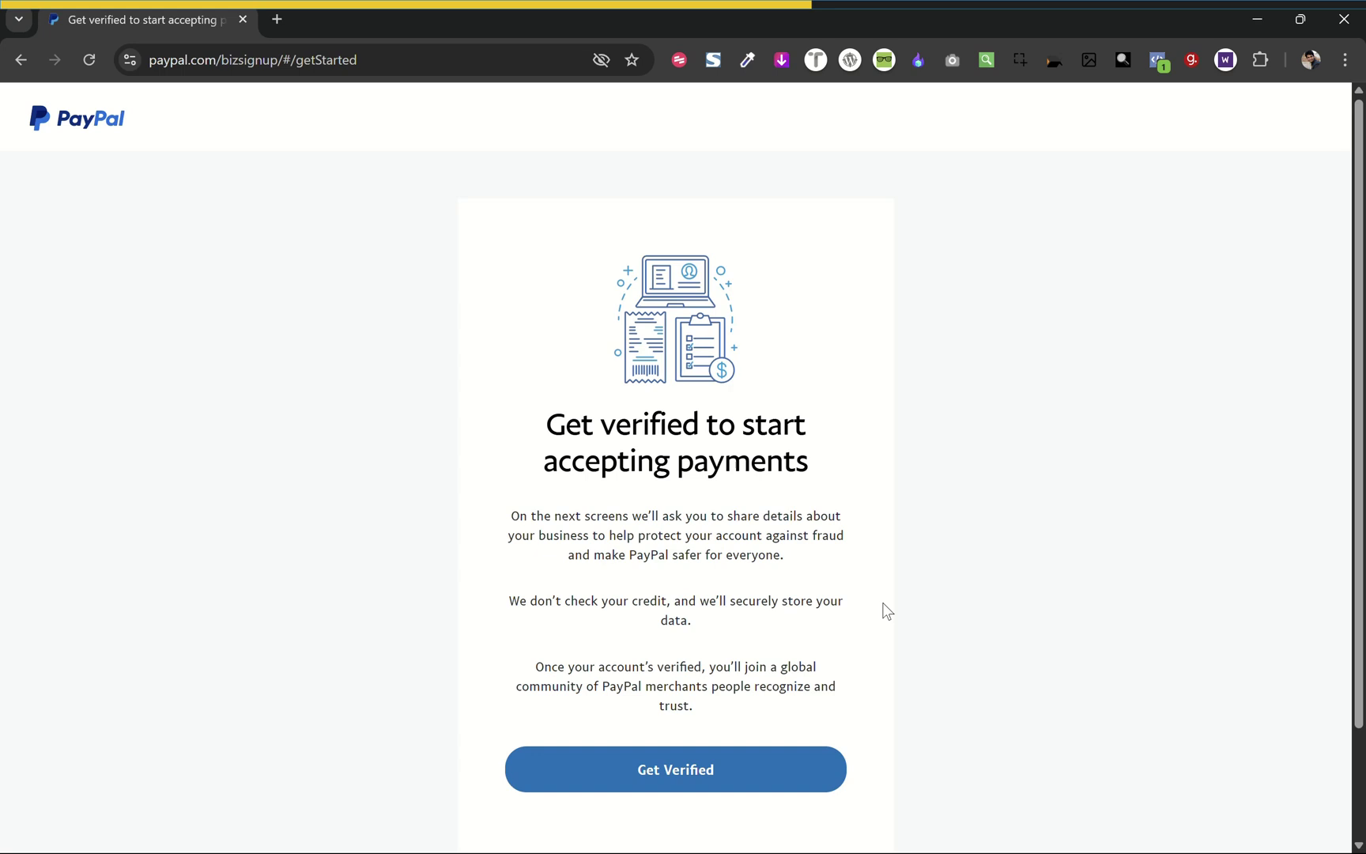
{"action": "left_click", "coordinate": [707, 785]}
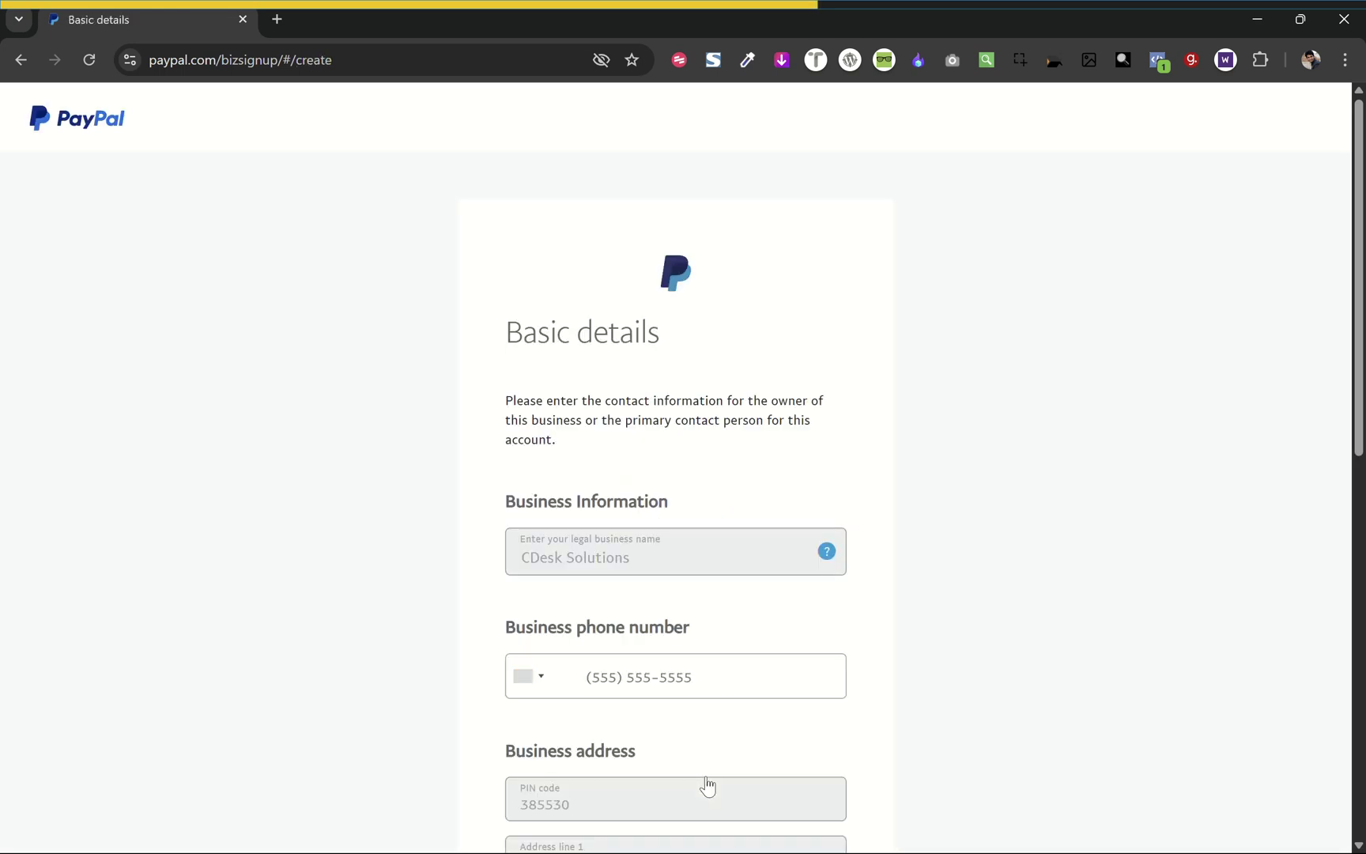
{"action": "scroll", "coordinate": [676, 467], "scroll_direction": "down", "scroll_amount": 5}
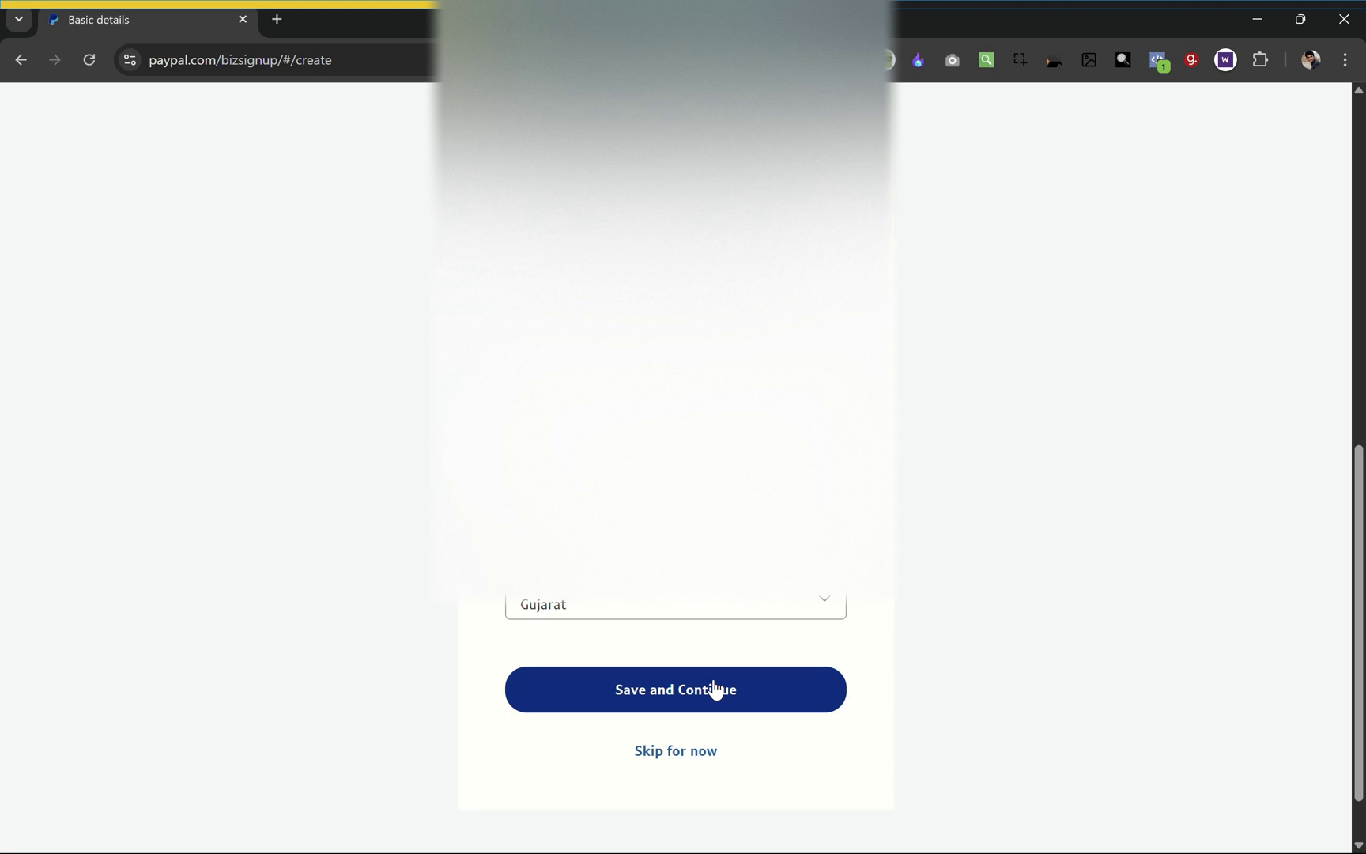
{"action": "left_click", "coordinate": [753, 694]}
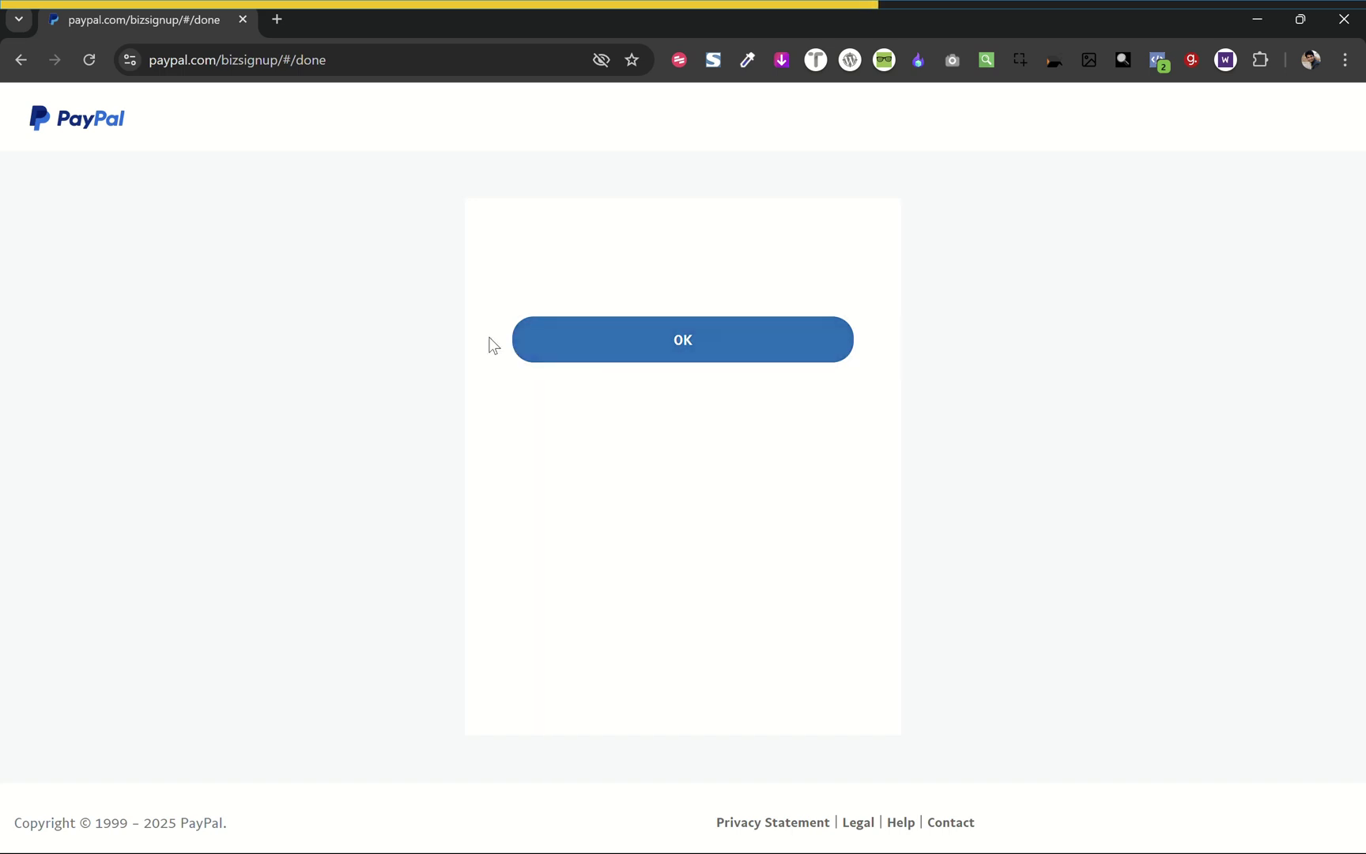
Step: Return to Account Overview, resume Verify Now, and reconfirm business and personal info
{"action": "left_click", "coordinate": [693, 351]}
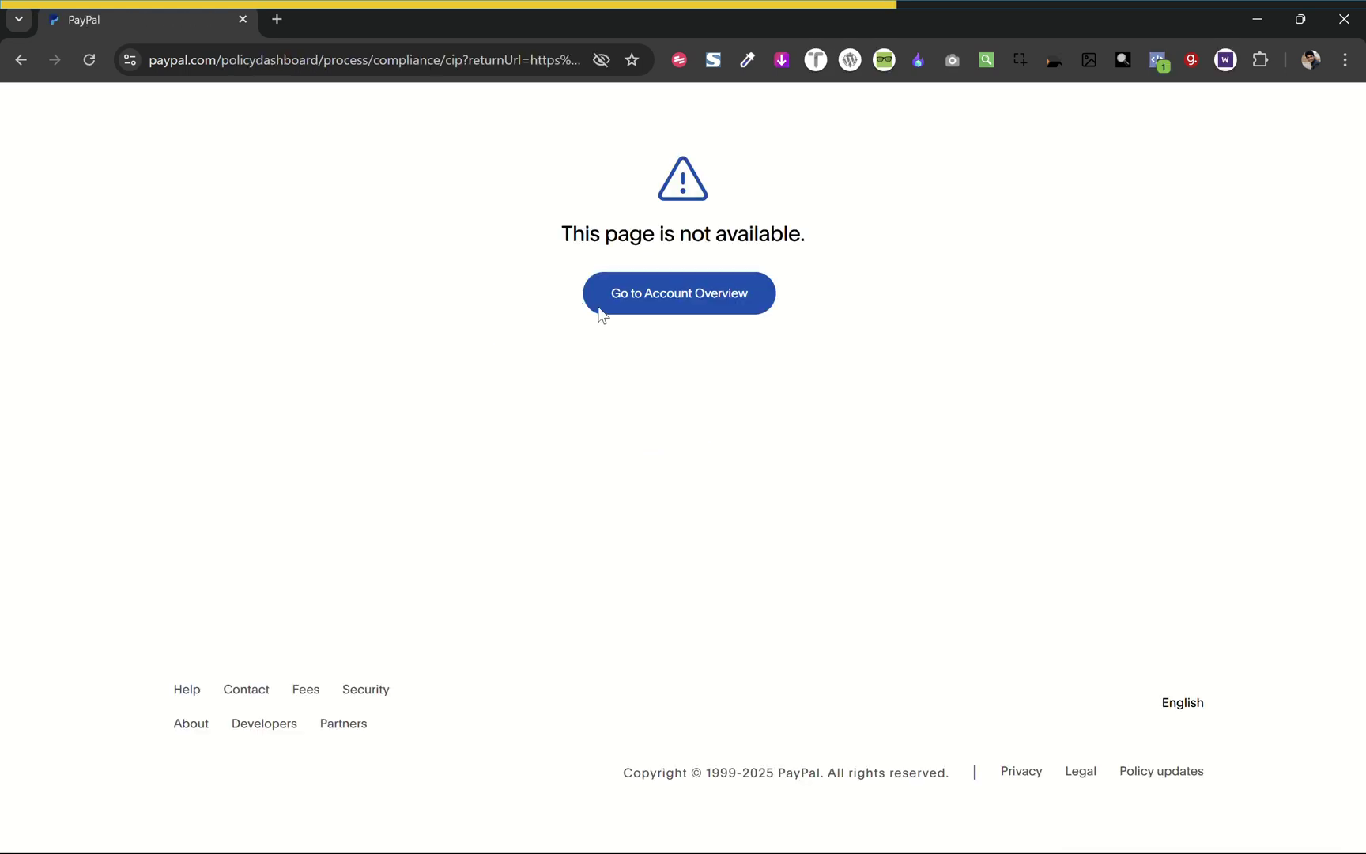
{"action": "left_click", "coordinate": [656, 342]}
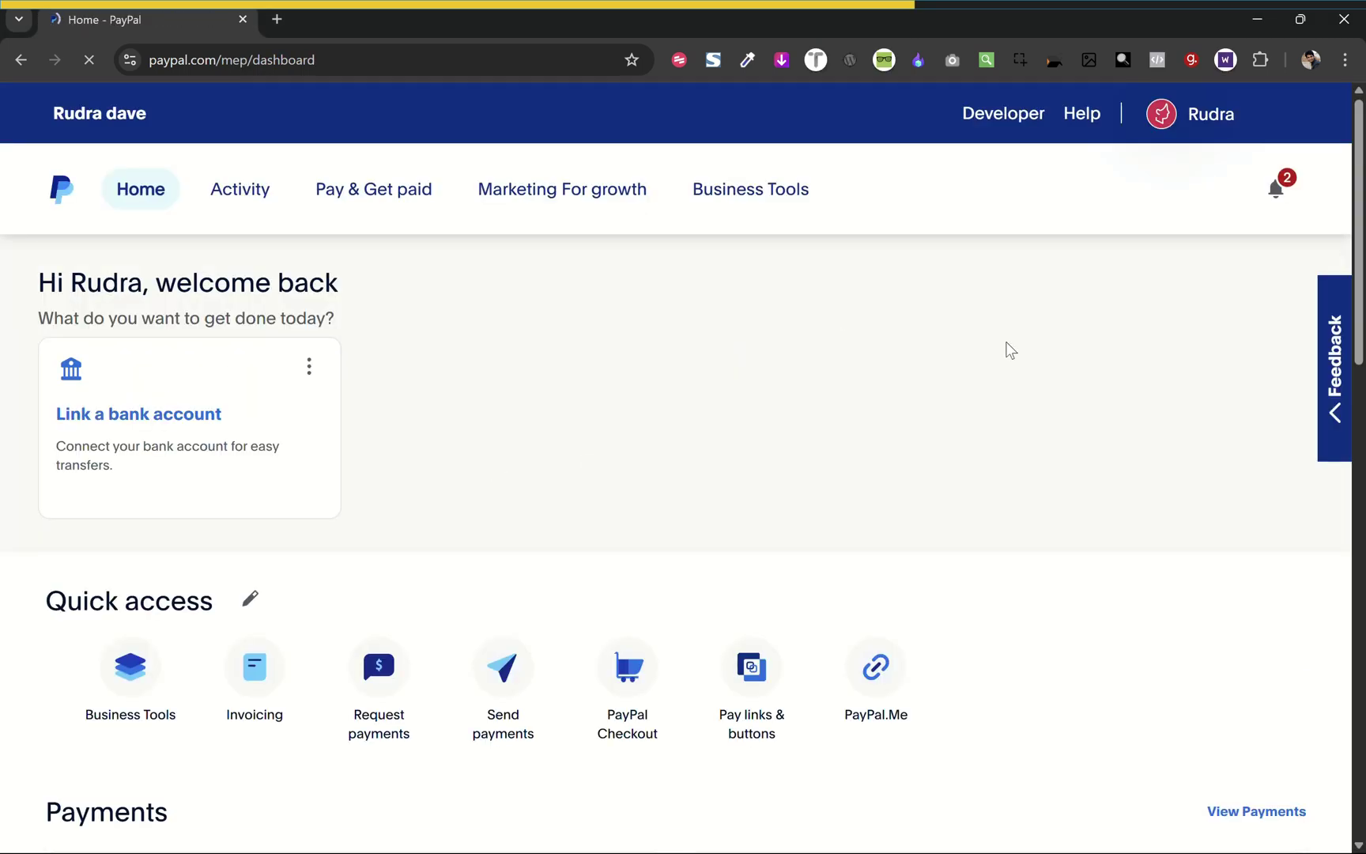
{"action": "left_click", "coordinate": [1272, 188]}
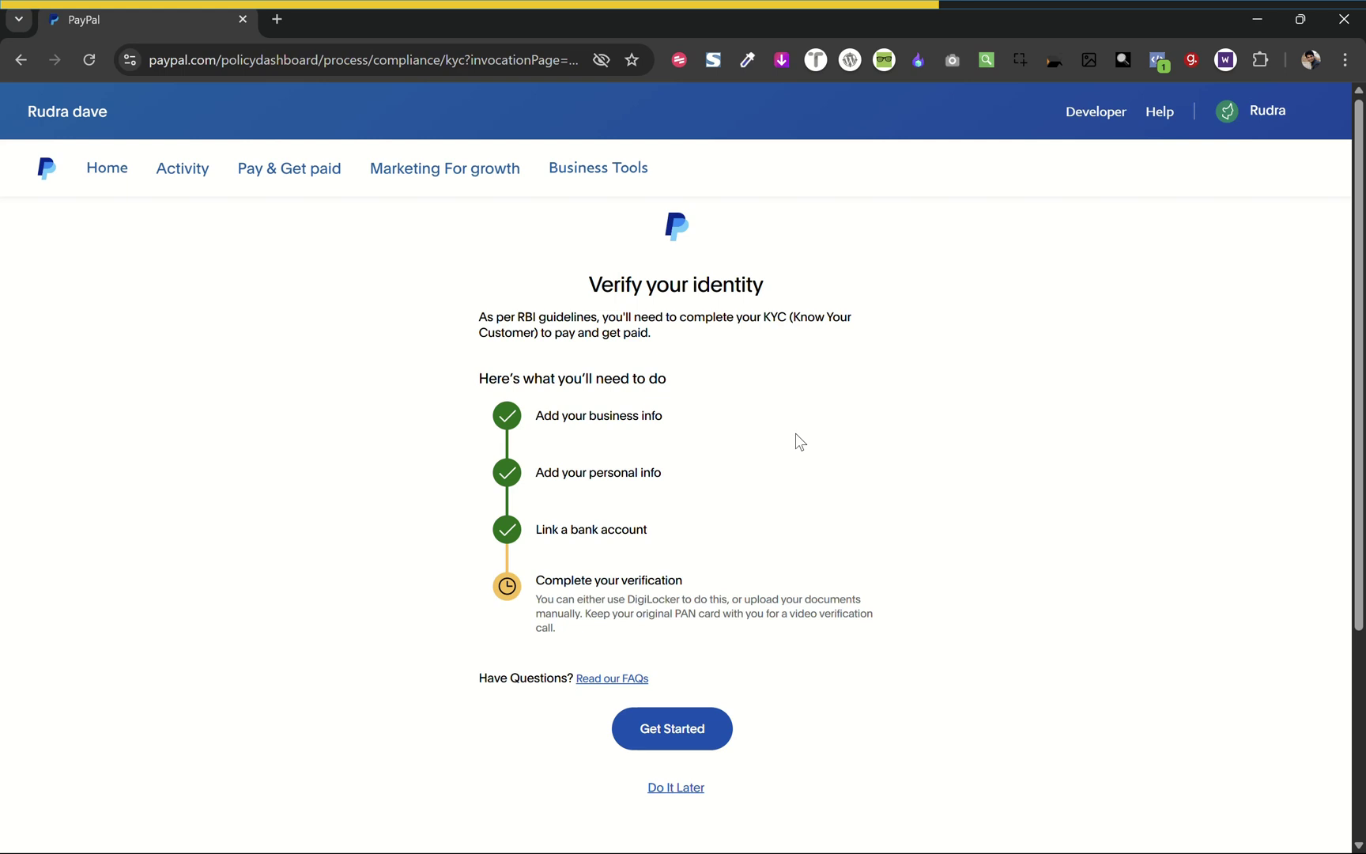
{"action": "left_click", "coordinate": [670, 743]}
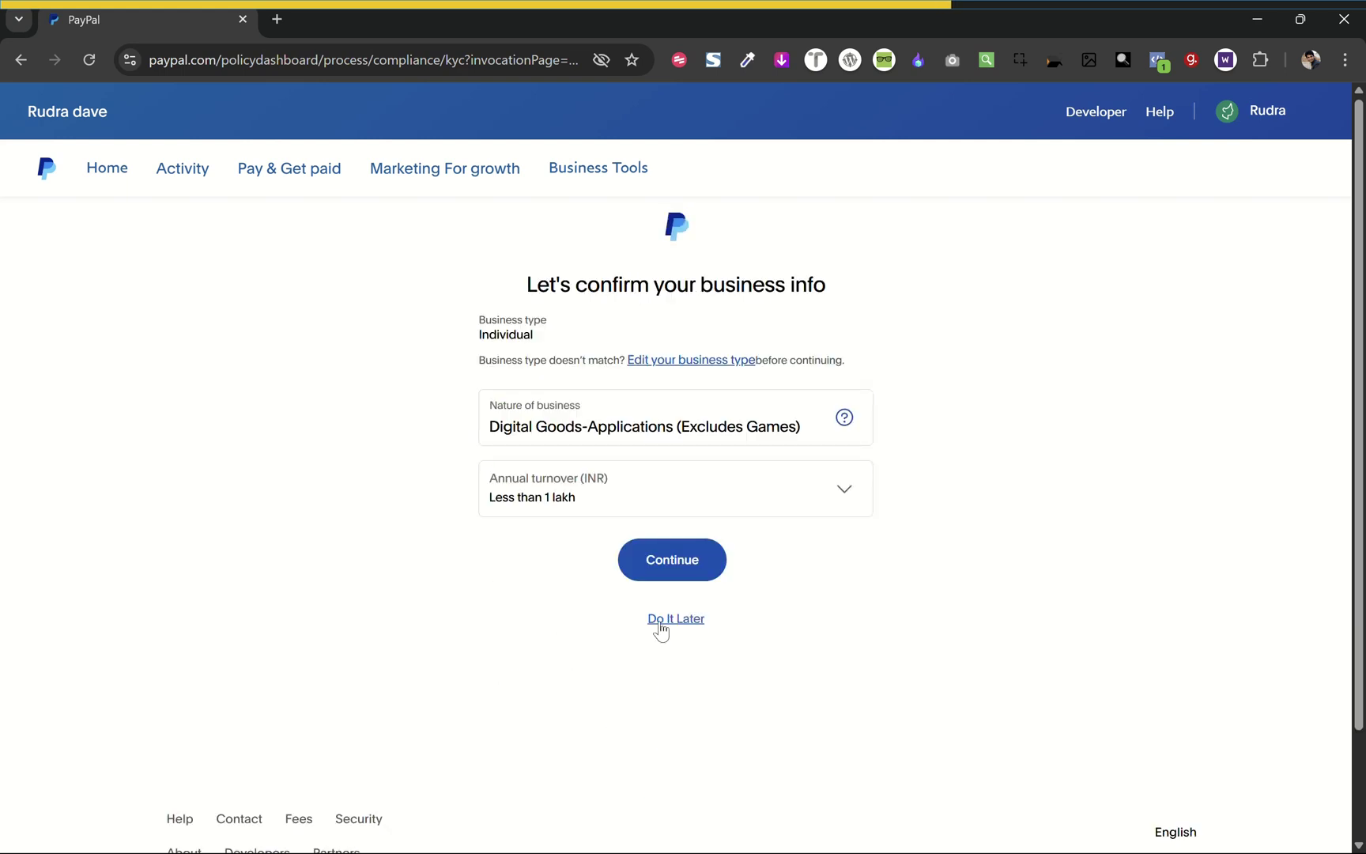
{"action": "left_click", "coordinate": [684, 572]}
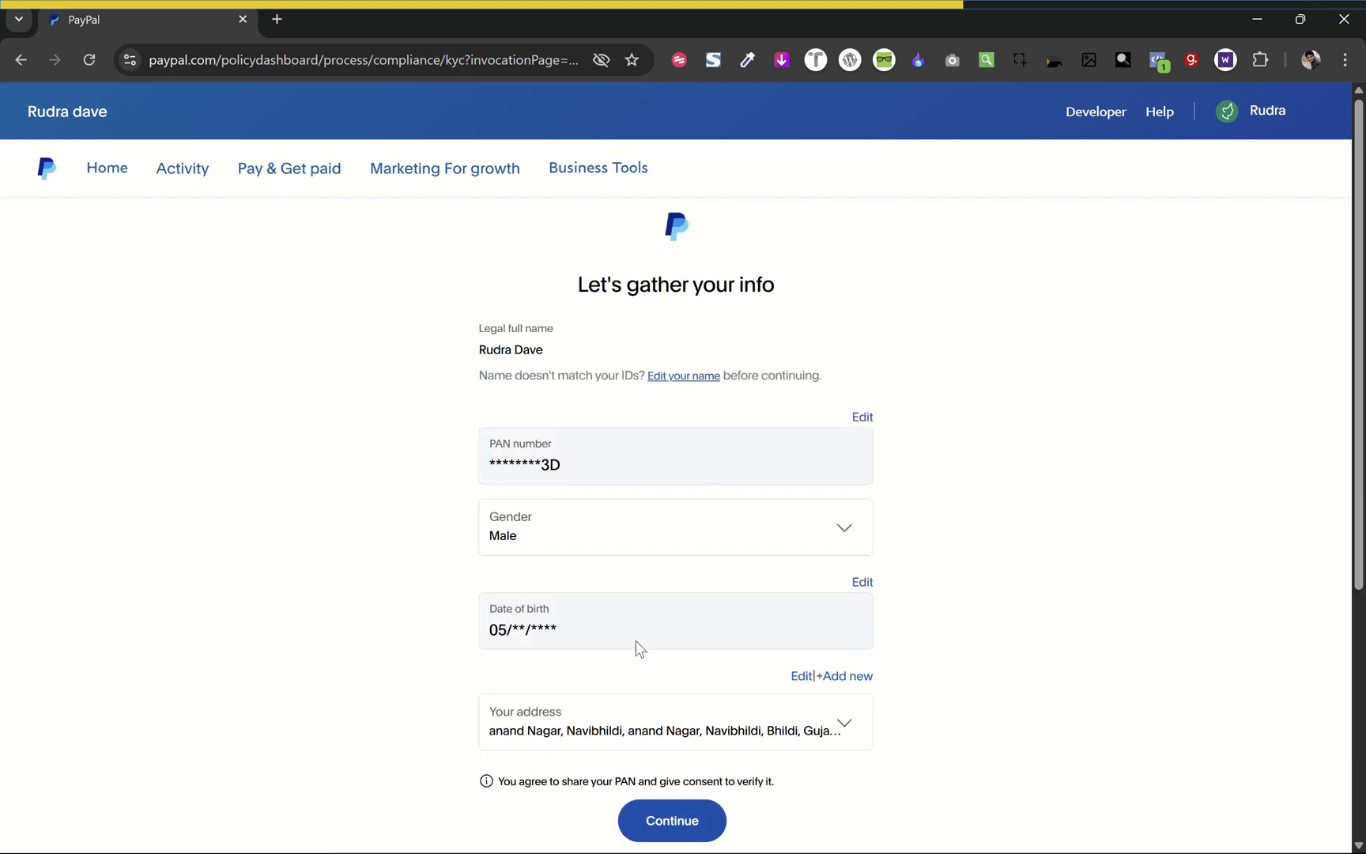
{"action": "scroll", "coordinate": [636, 640], "scroll_direction": "down", "scroll_amount": 1}
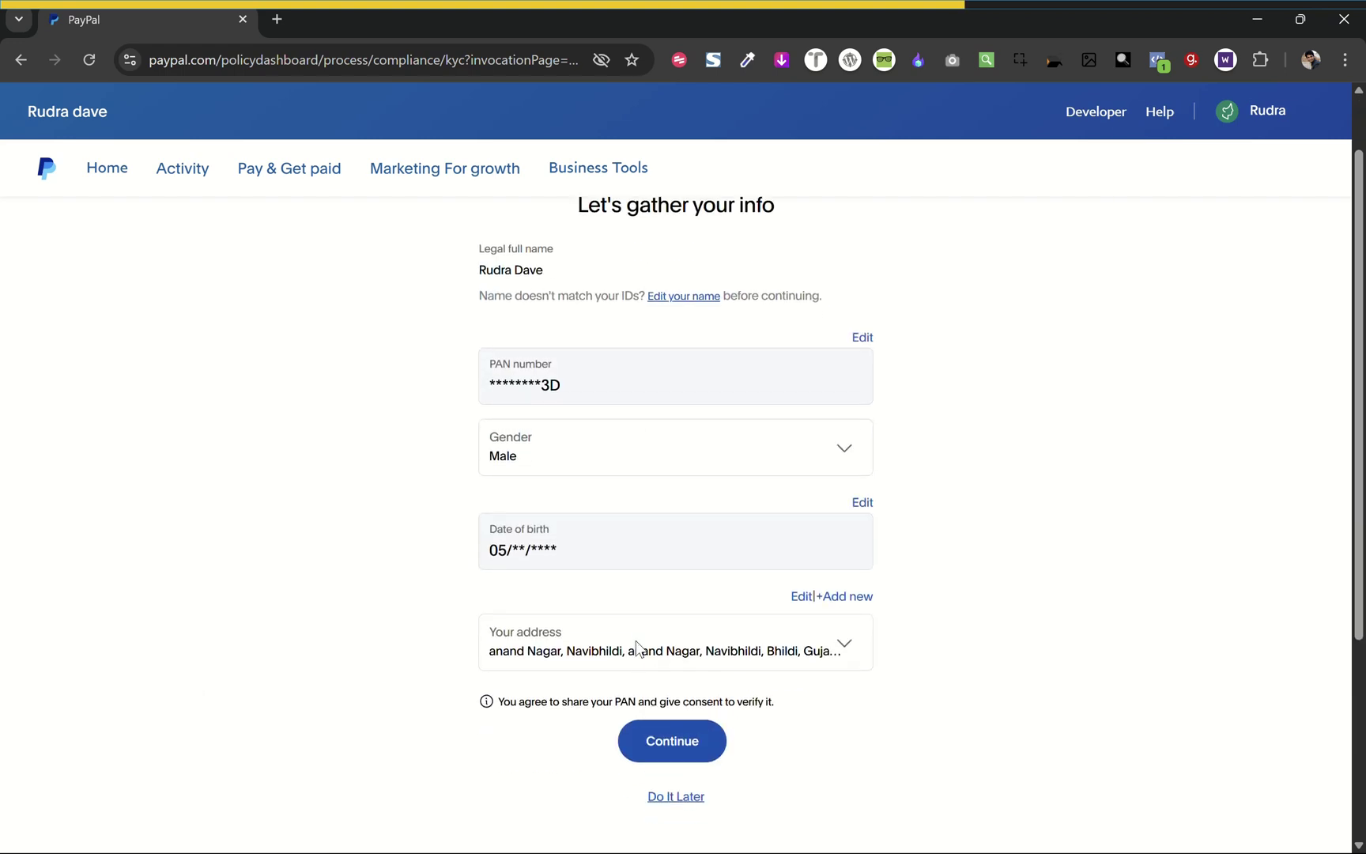
{"action": "left_click", "coordinate": [671, 749]}
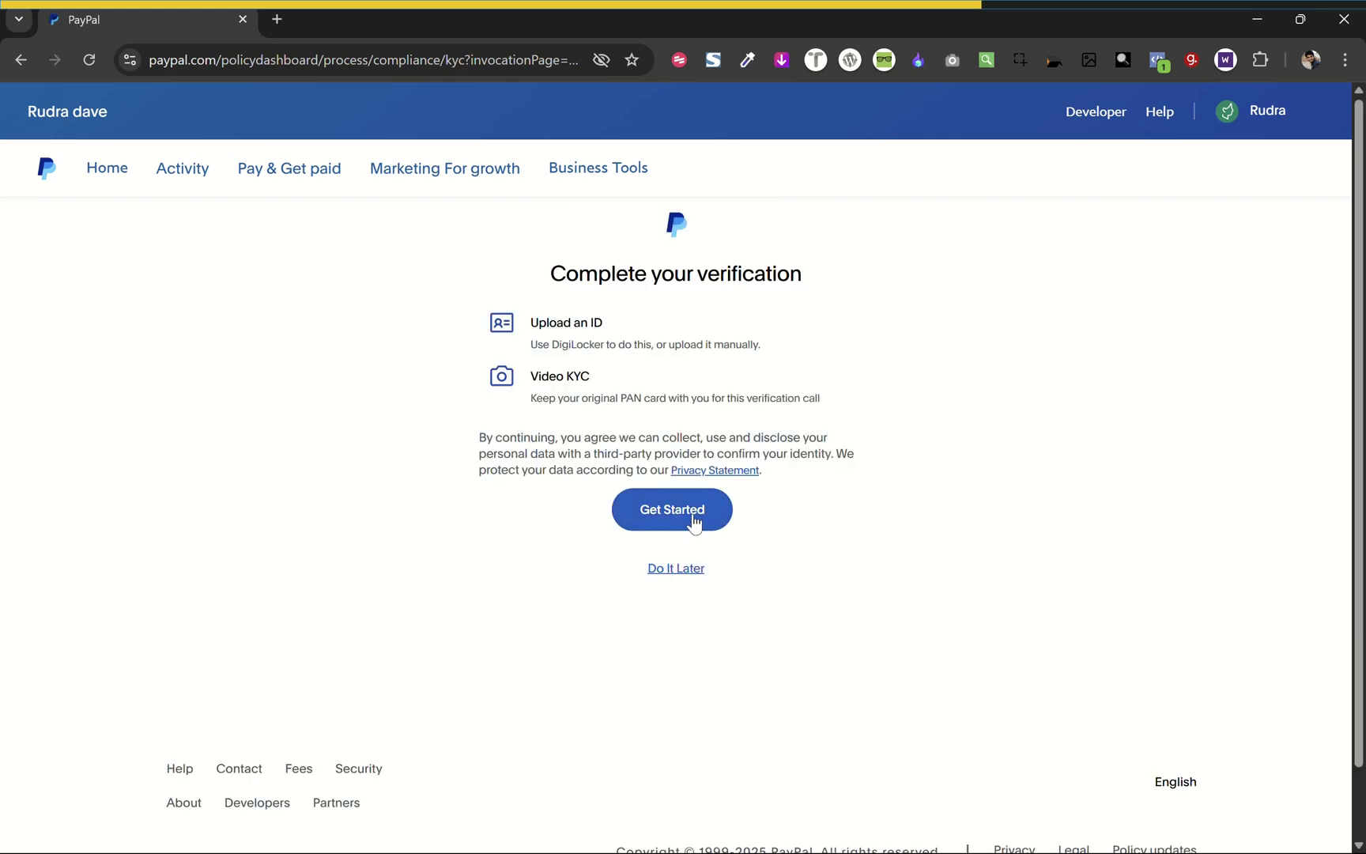
Step: Start the IDfy verification and allow the site camera and microphone access
{"action": "left_click", "coordinate": [692, 523]}
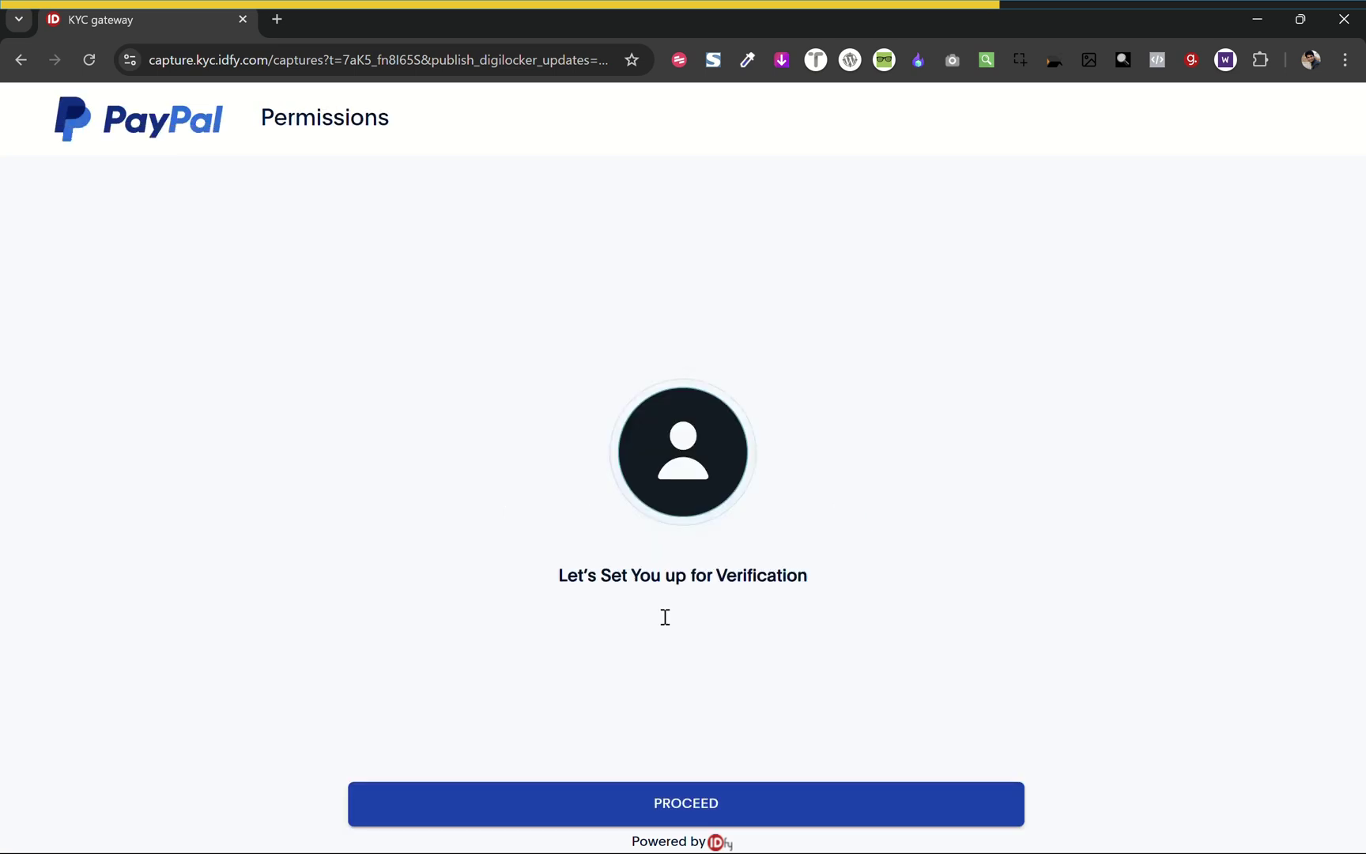
{"action": "left_click", "coordinate": [684, 801]}
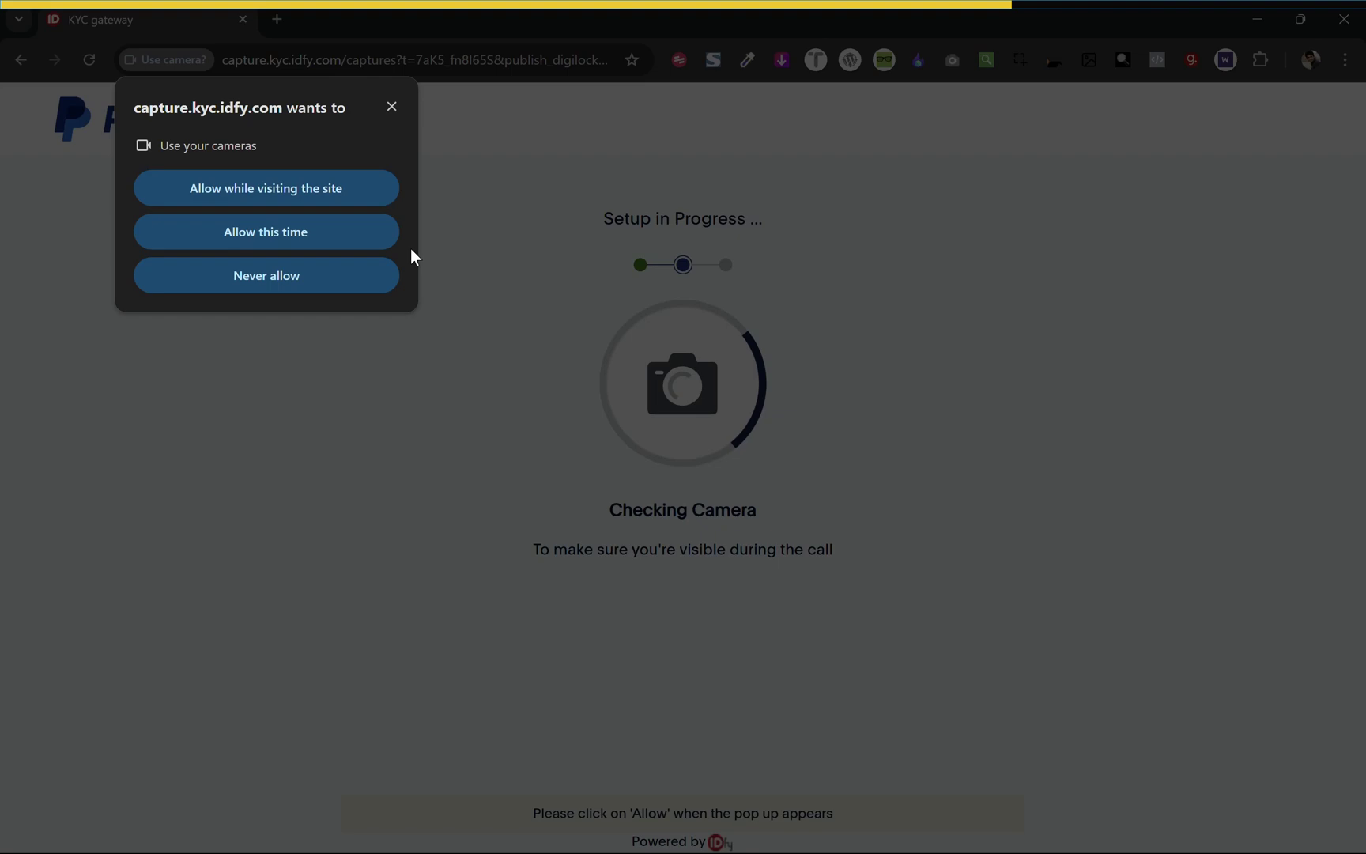
{"action": "left_click", "coordinate": [369, 189]}
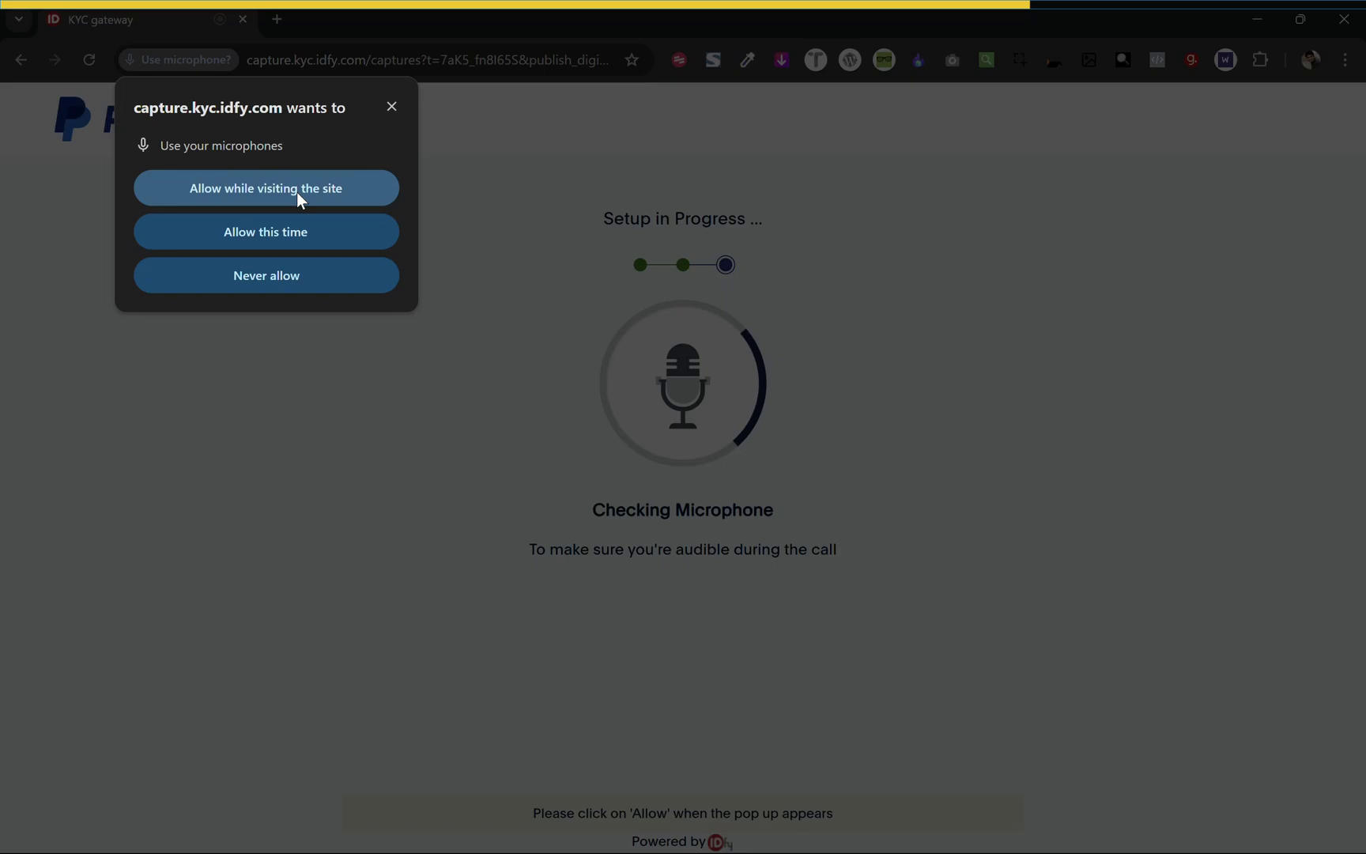
{"action": "left_click", "coordinate": [297, 192]}
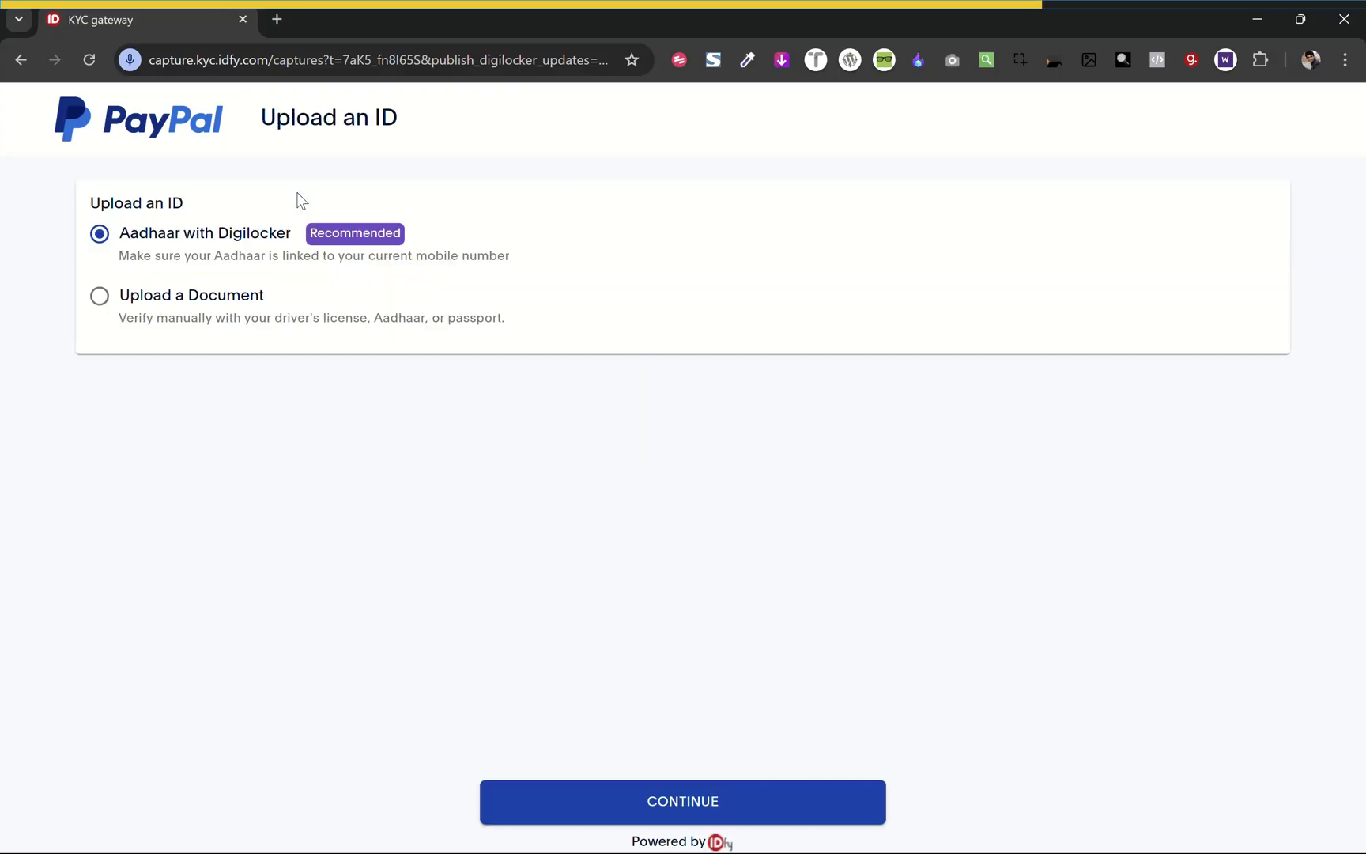
Step: Sign in to DigiLocker with the Aadhaar number, captcha and one-time password
{"action": "left_click", "coordinate": [633, 805]}
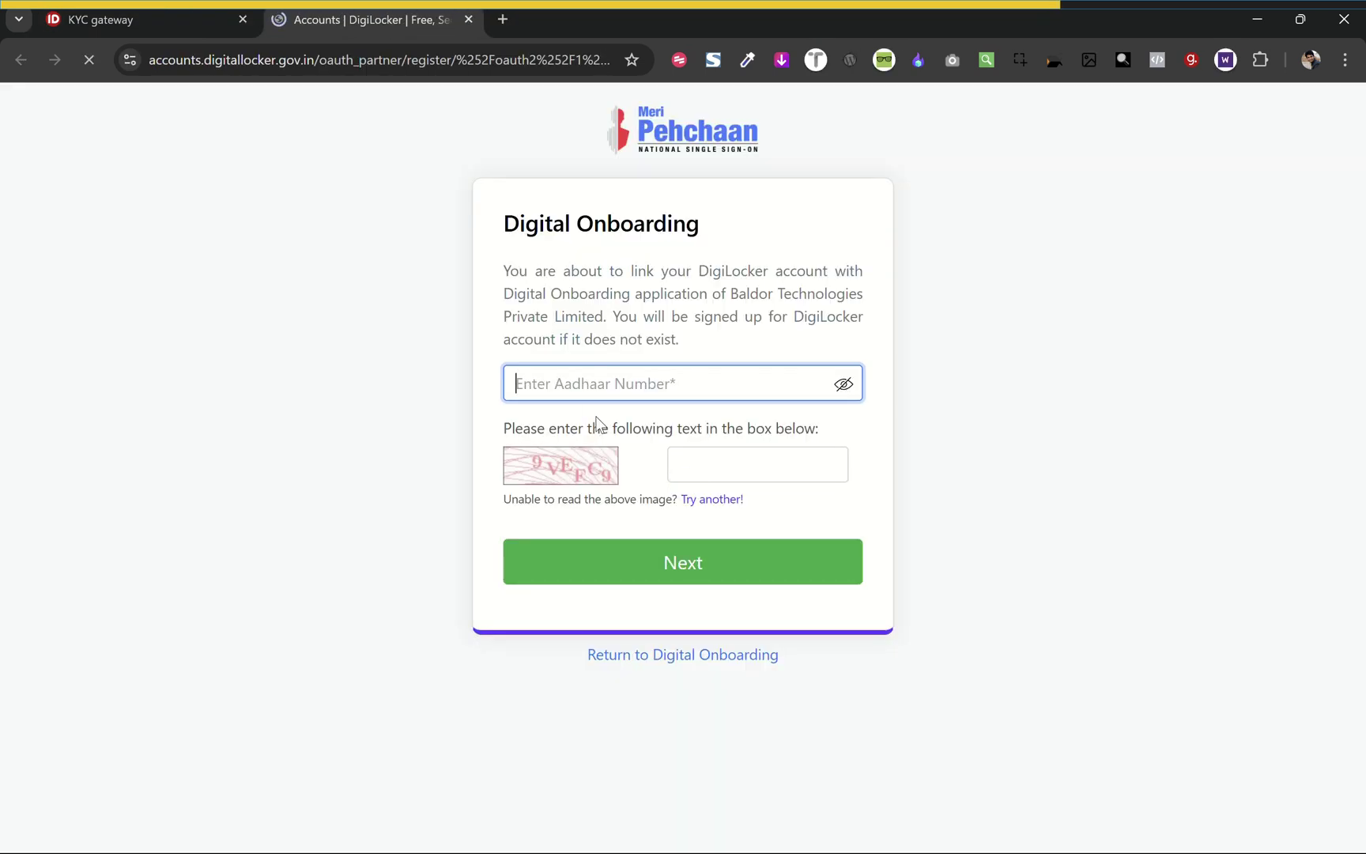
{"action": "type", "text": "••••••"}
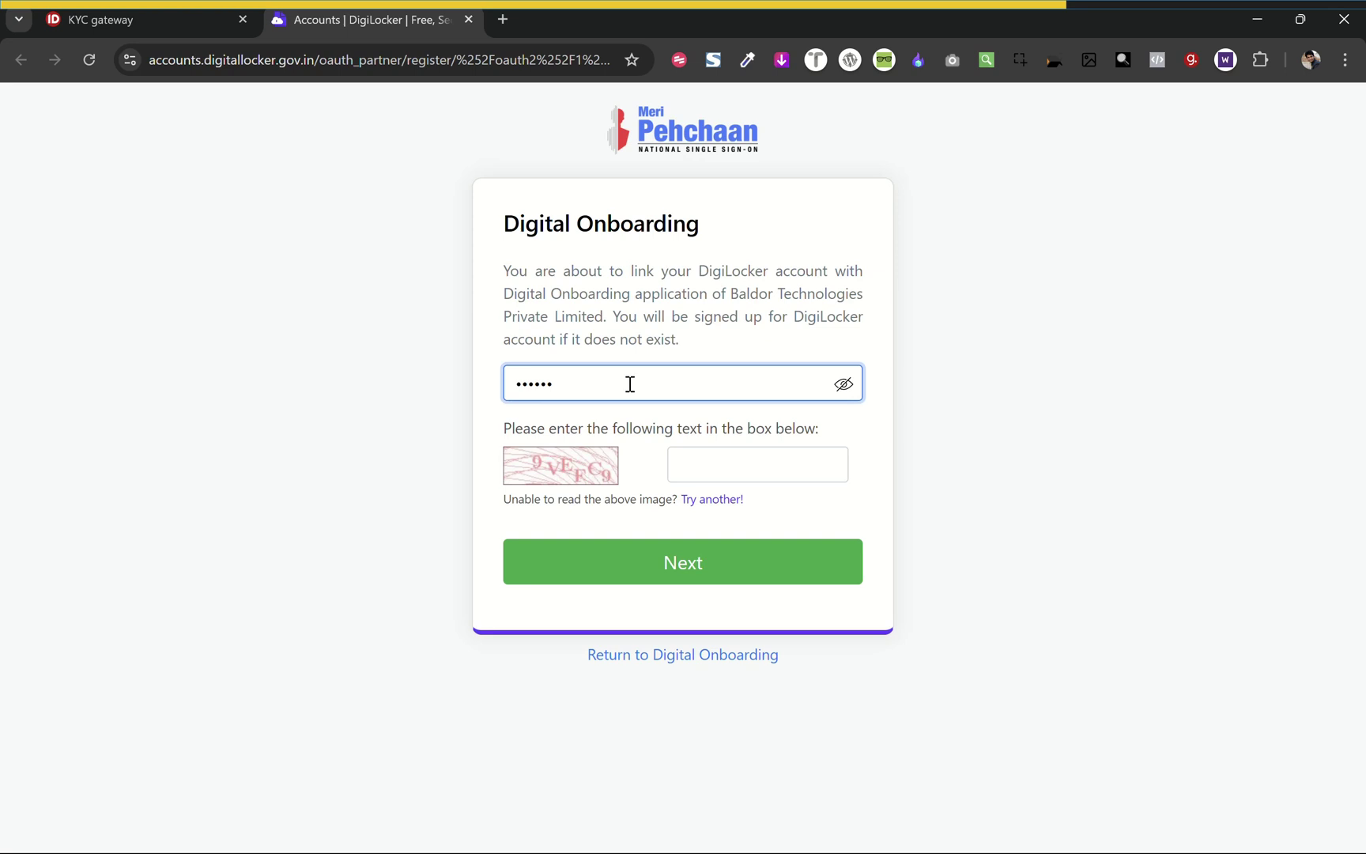
{"action": "left_click", "coordinate": [724, 462]}
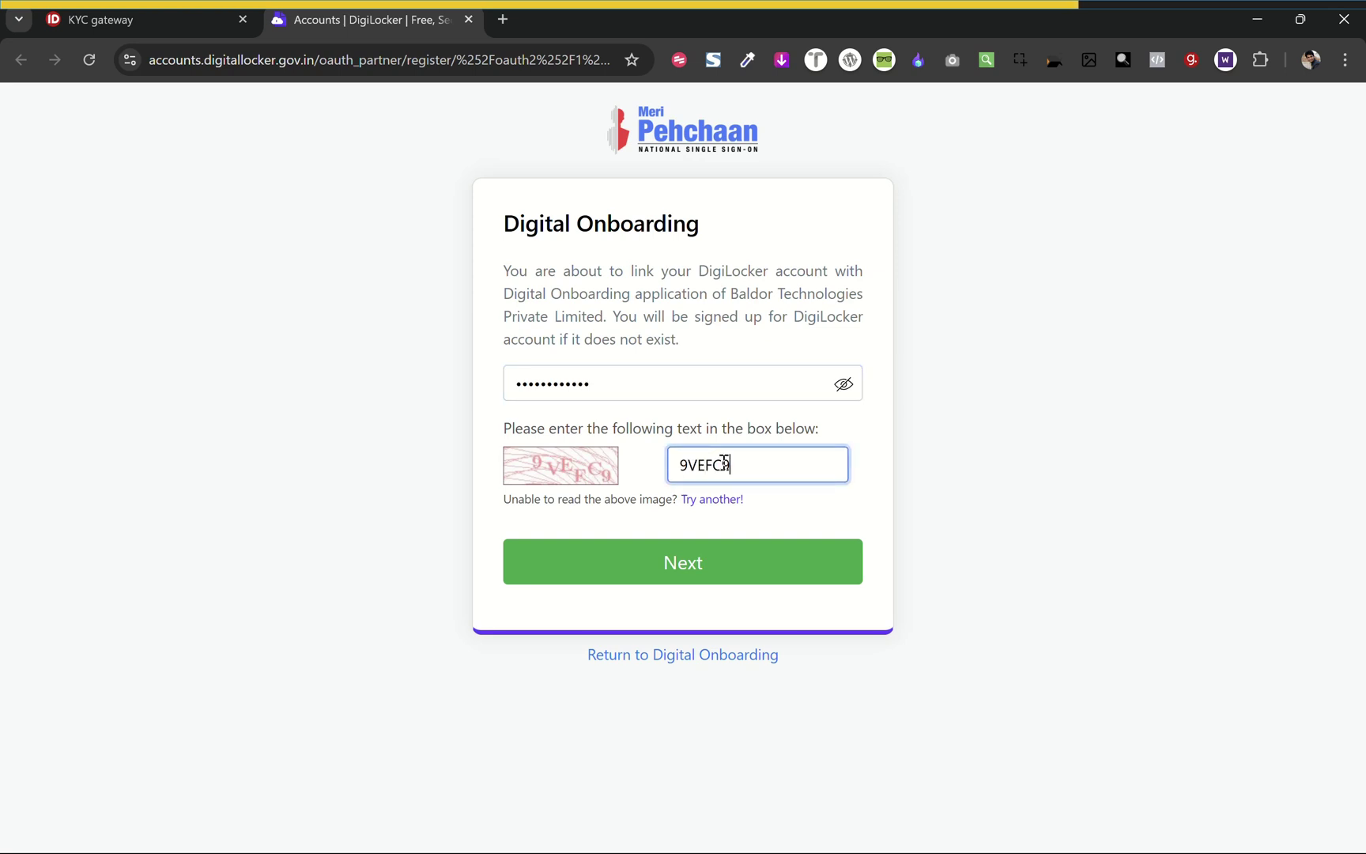
{"action": "left_click", "coordinate": [715, 579]}
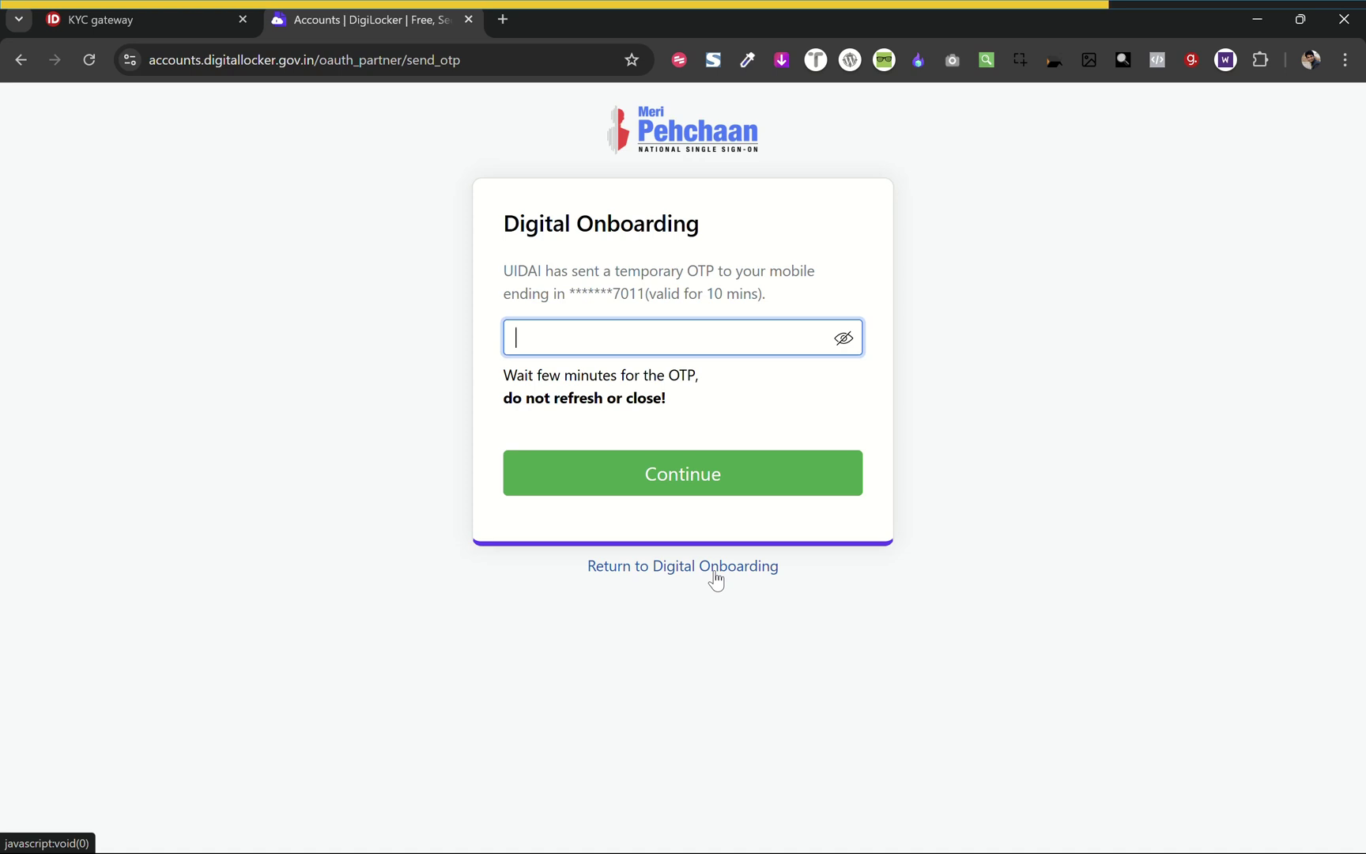
{"action": "type", "text": "1"}
{"action": "left_click", "coordinate": [753, 459]}
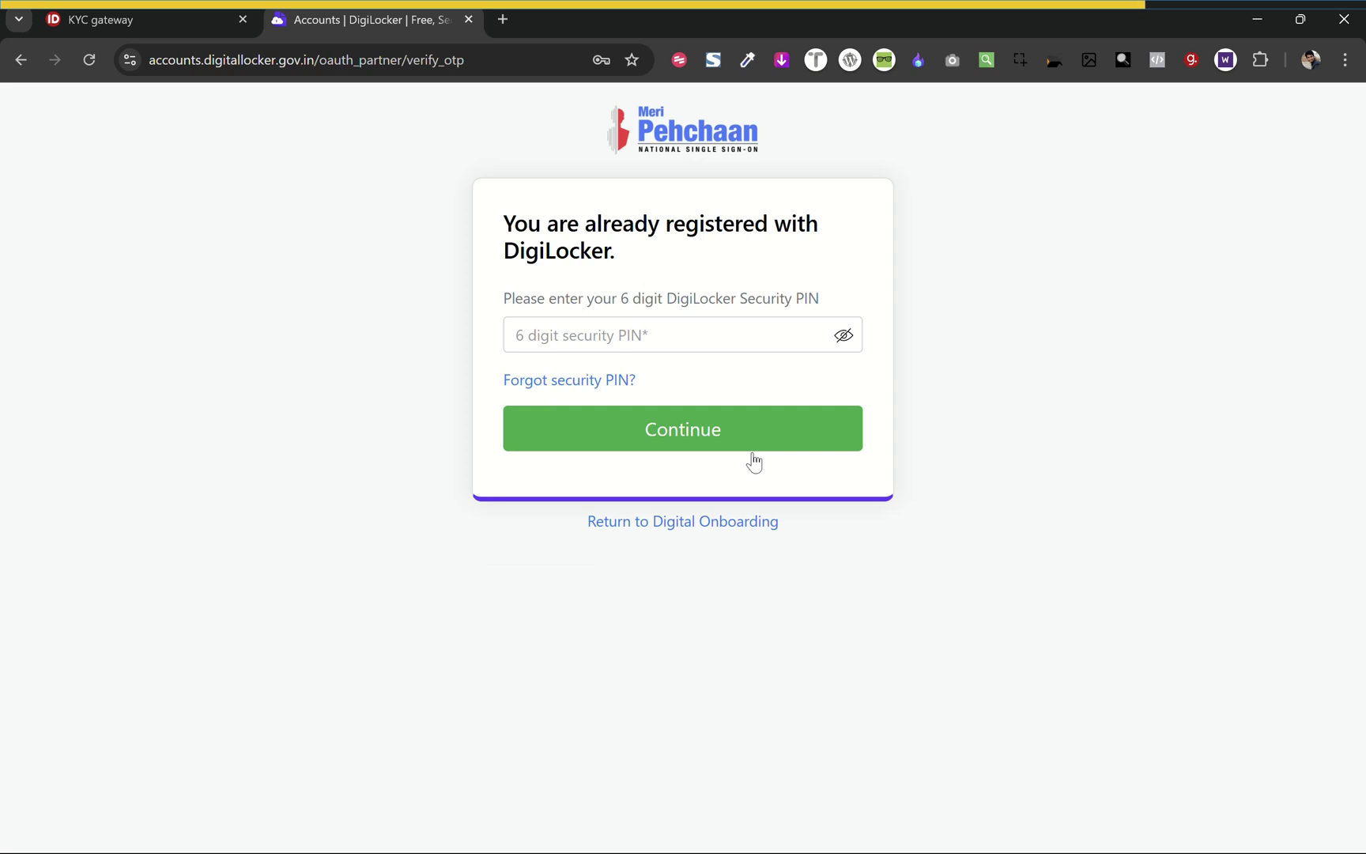
Step: Enter the DigiLocker security PIN and allow sharing the Aadhaar Card and PAN Verification Record
{"action": "left_click", "coordinate": [624, 336]}
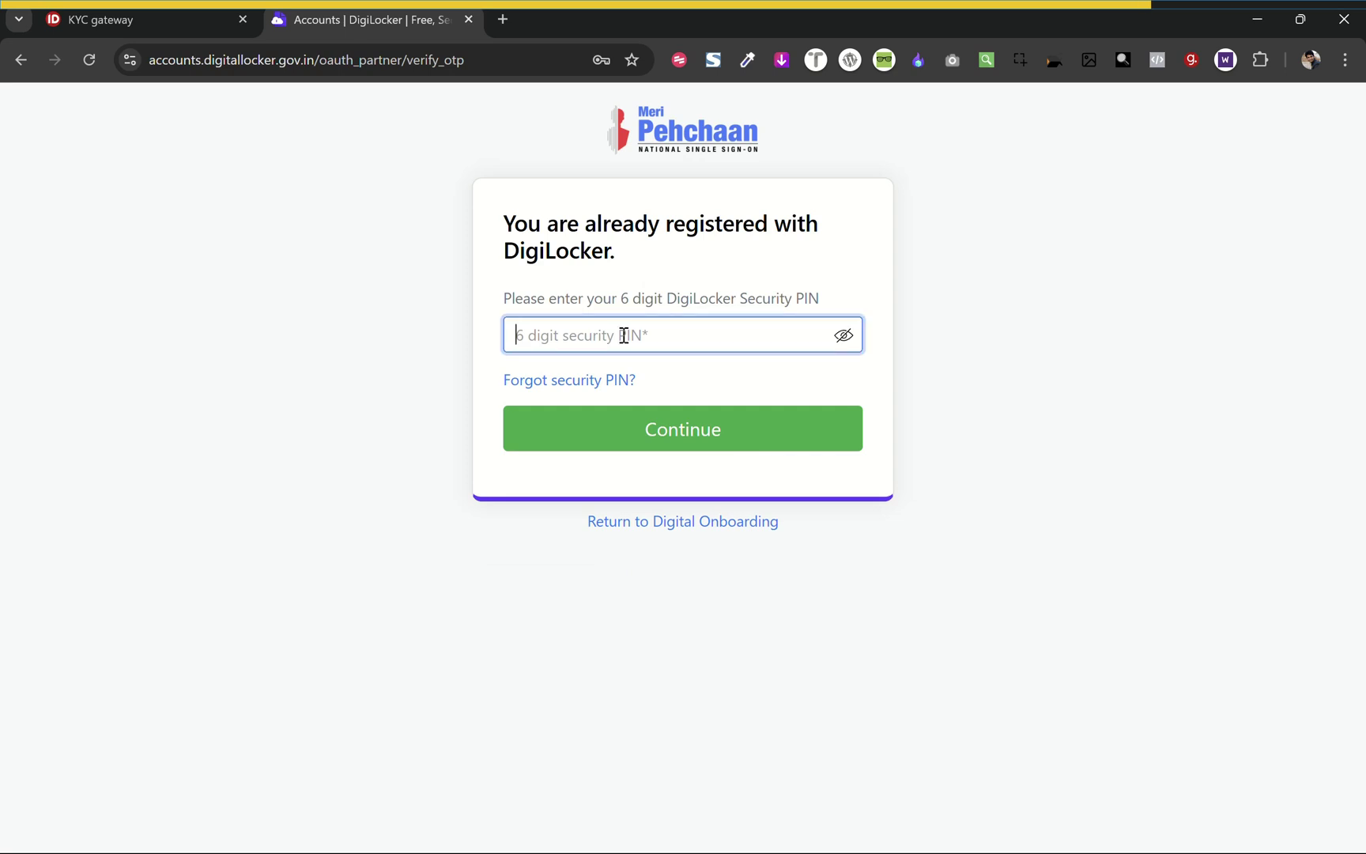
{"action": "type", "text": "•"}
{"action": "left_click", "coordinate": [743, 441]}
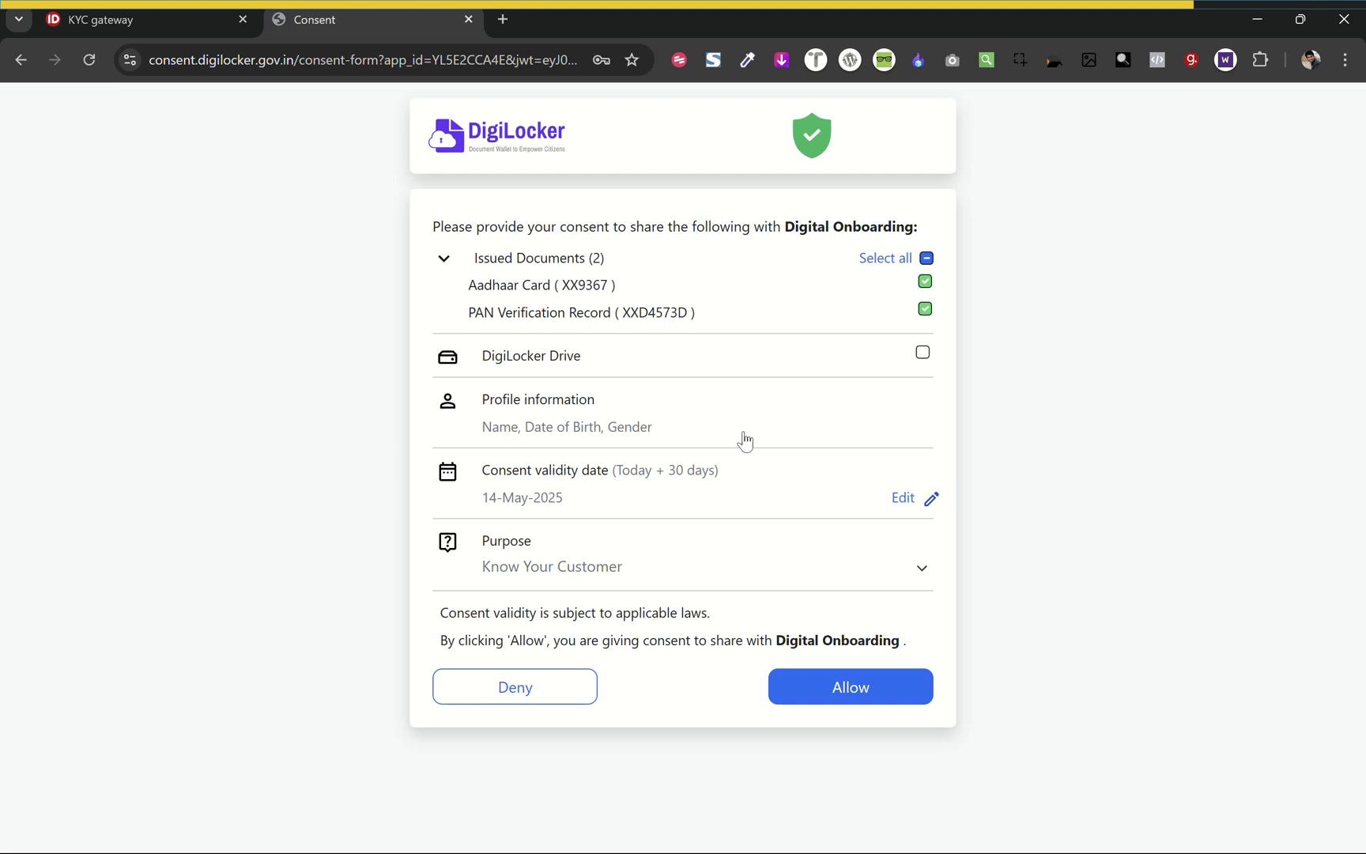
{"action": "left_click", "coordinate": [852, 694]}
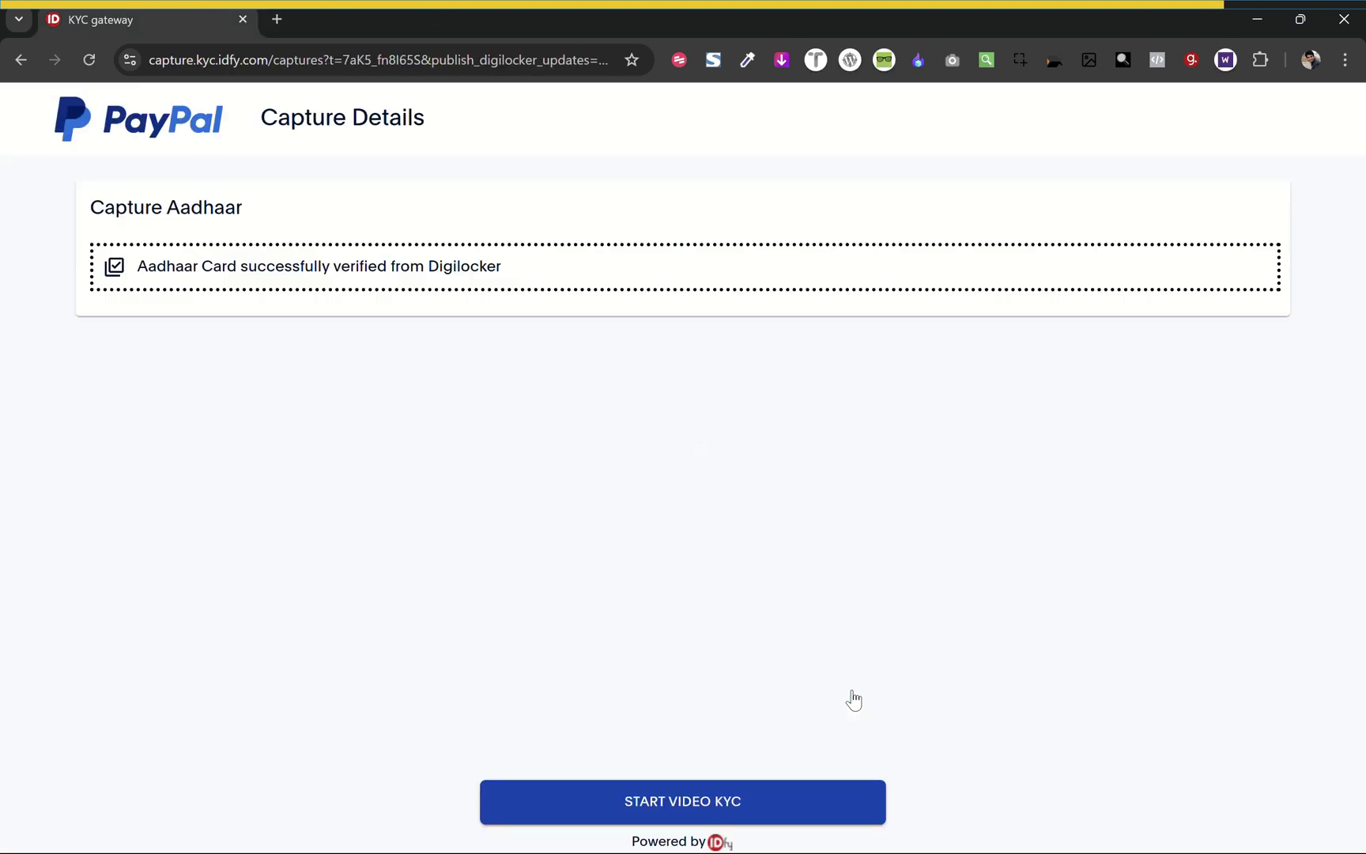
Step: Start the video KYC from the Capture Details page
{"action": "left_click", "coordinate": [768, 813]}
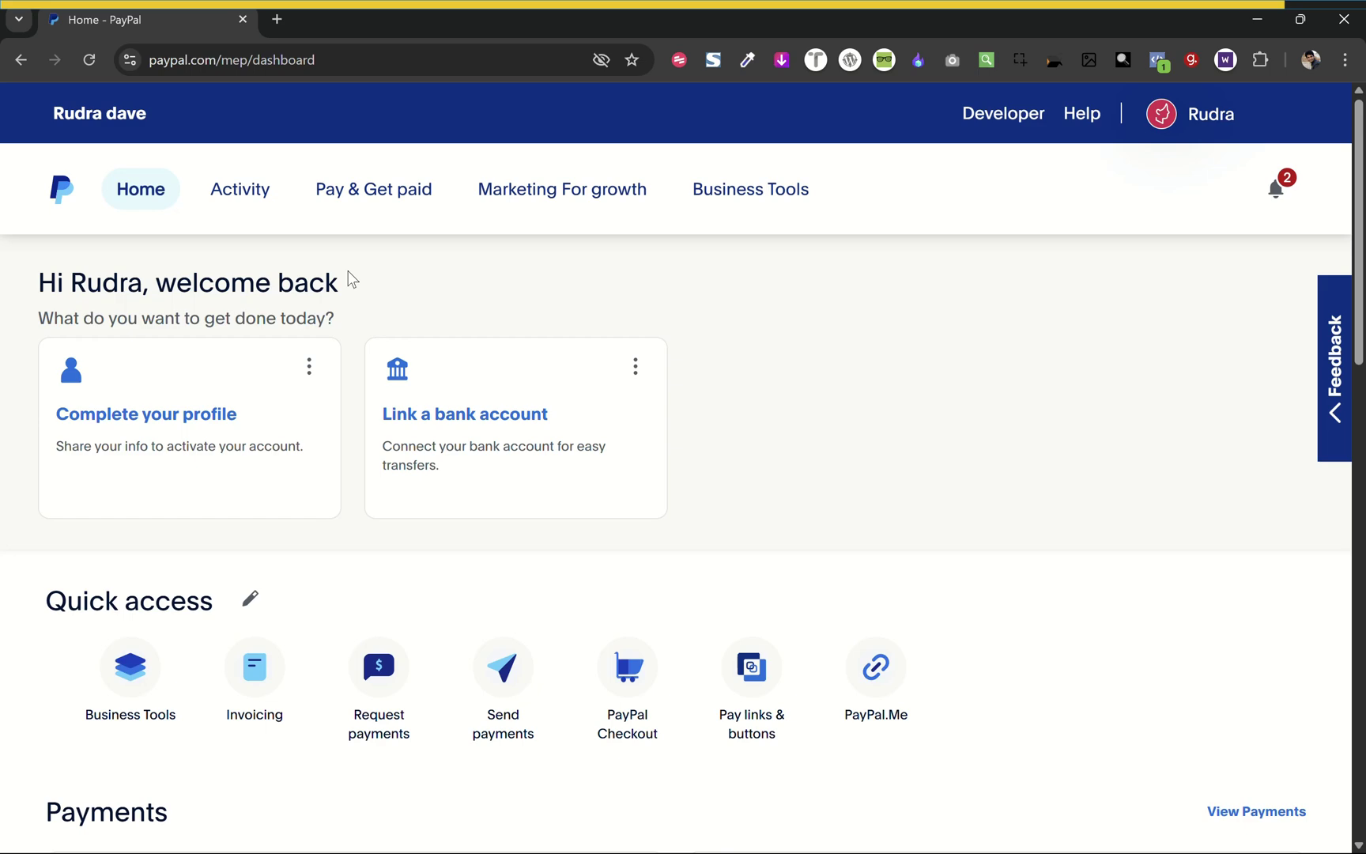
Step: Scroll through the PayPal Home dashboard to review the balance and activity
{"action": "scroll", "coordinate": [352, 279], "scroll_direction": "down", "scroll_amount": 9}
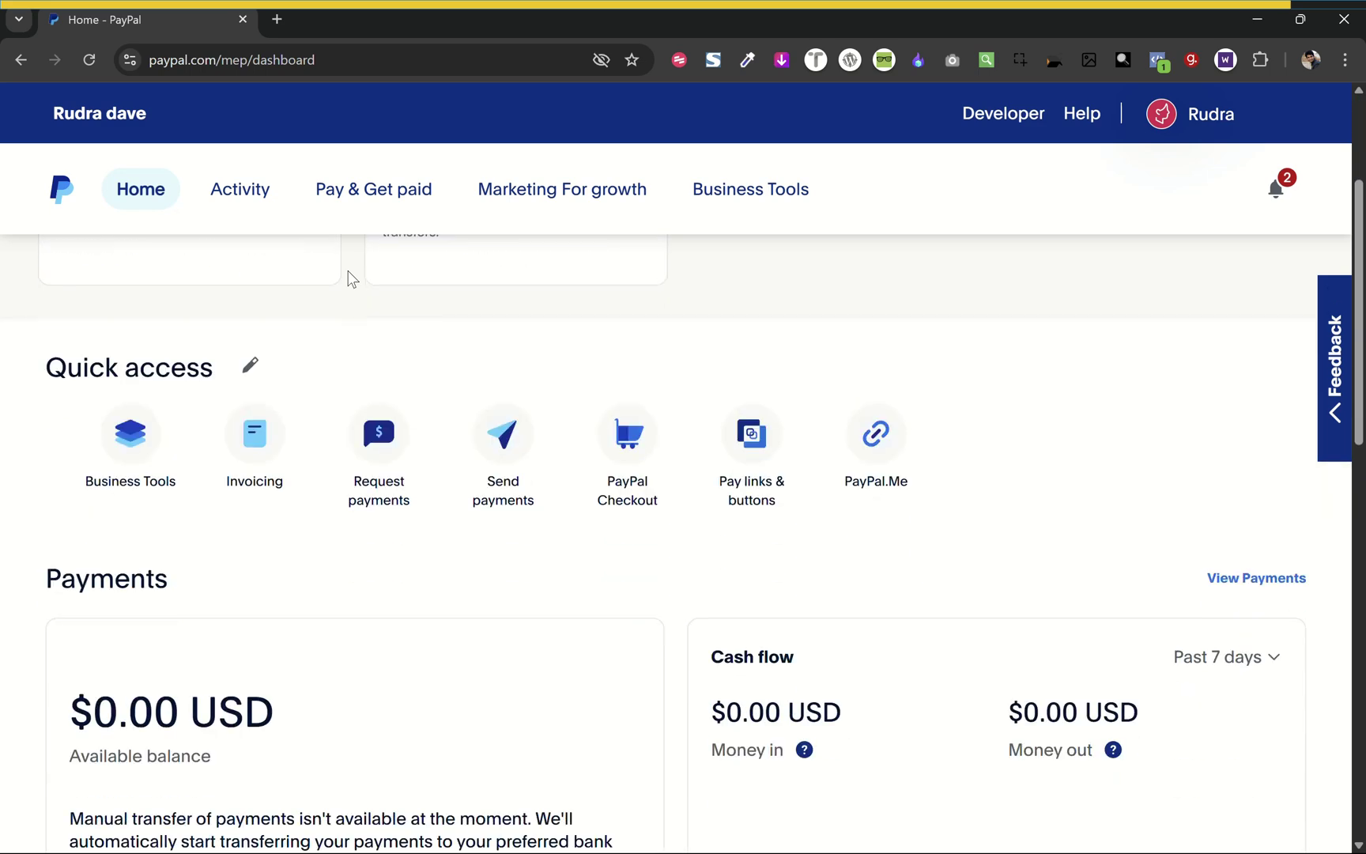
{"action": "scroll", "coordinate": [352, 279], "scroll_direction": "down", "scroll_amount": 2}
{"action": "scroll", "coordinate": [352, 279], "scroll_direction": "up", "scroll_amount": 10}
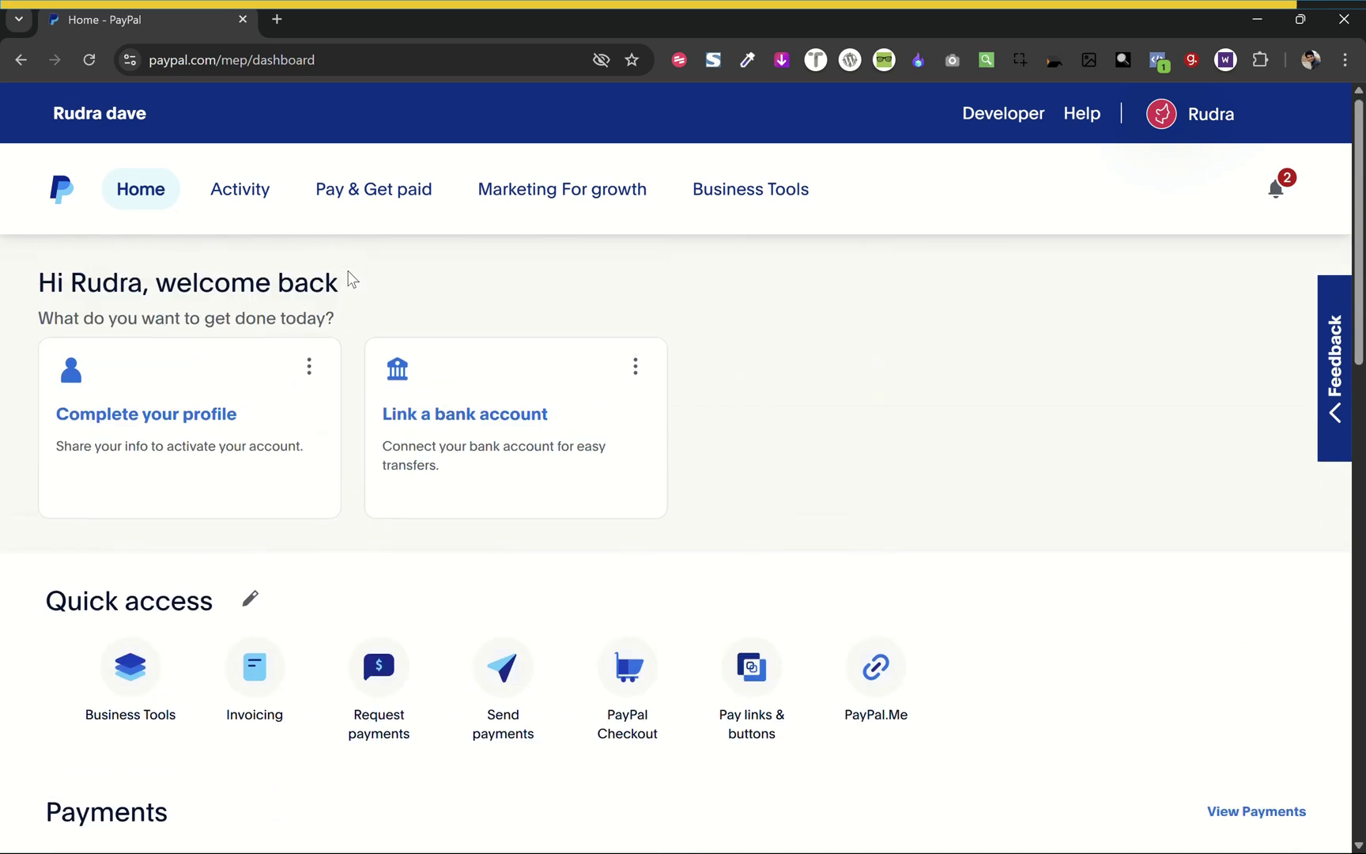
{"action": "scroll", "coordinate": [352, 279], "scroll_direction": "down", "scroll_amount": 9}
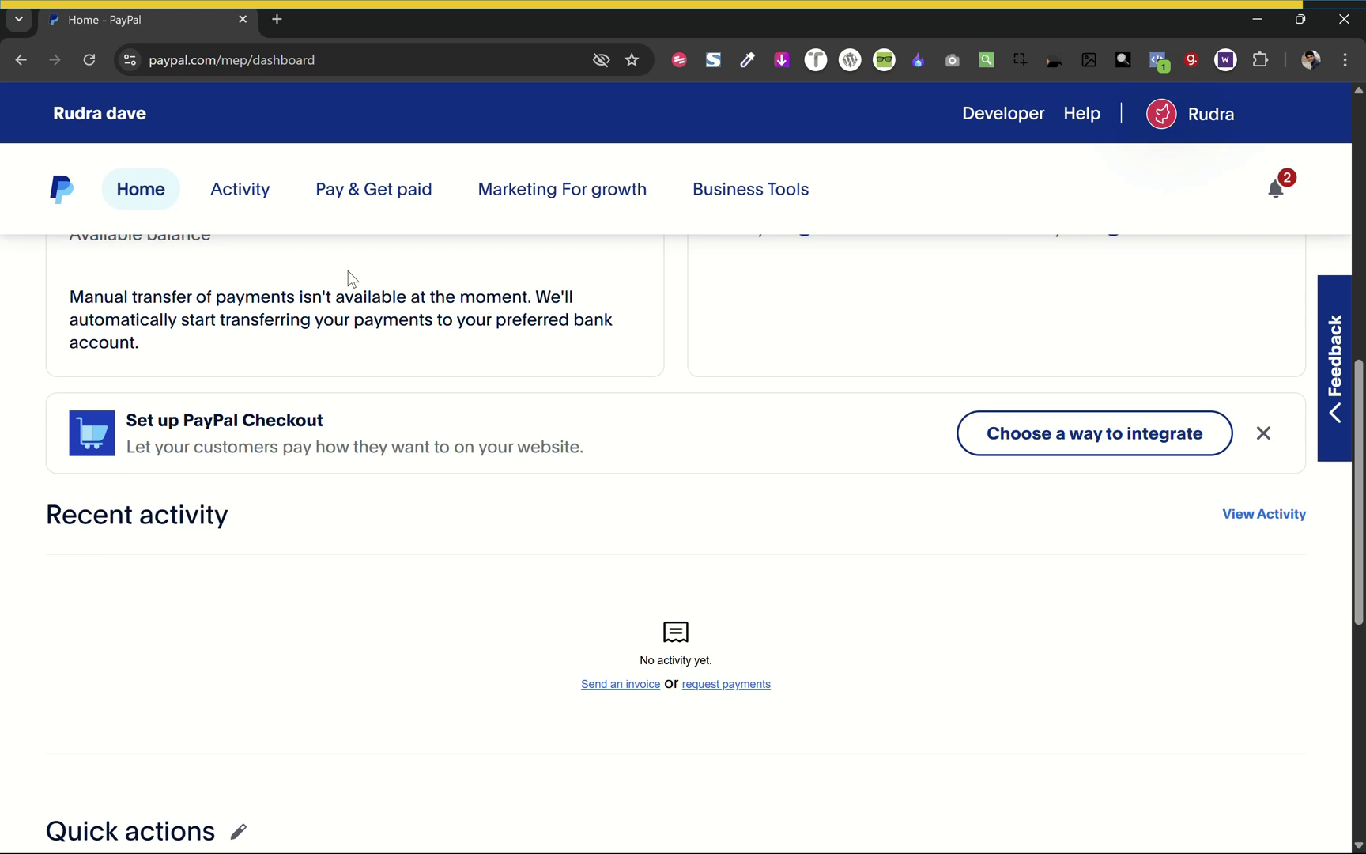
{"action": "scroll", "coordinate": [356, 283], "scroll_direction": "up", "scroll_amount": 9}
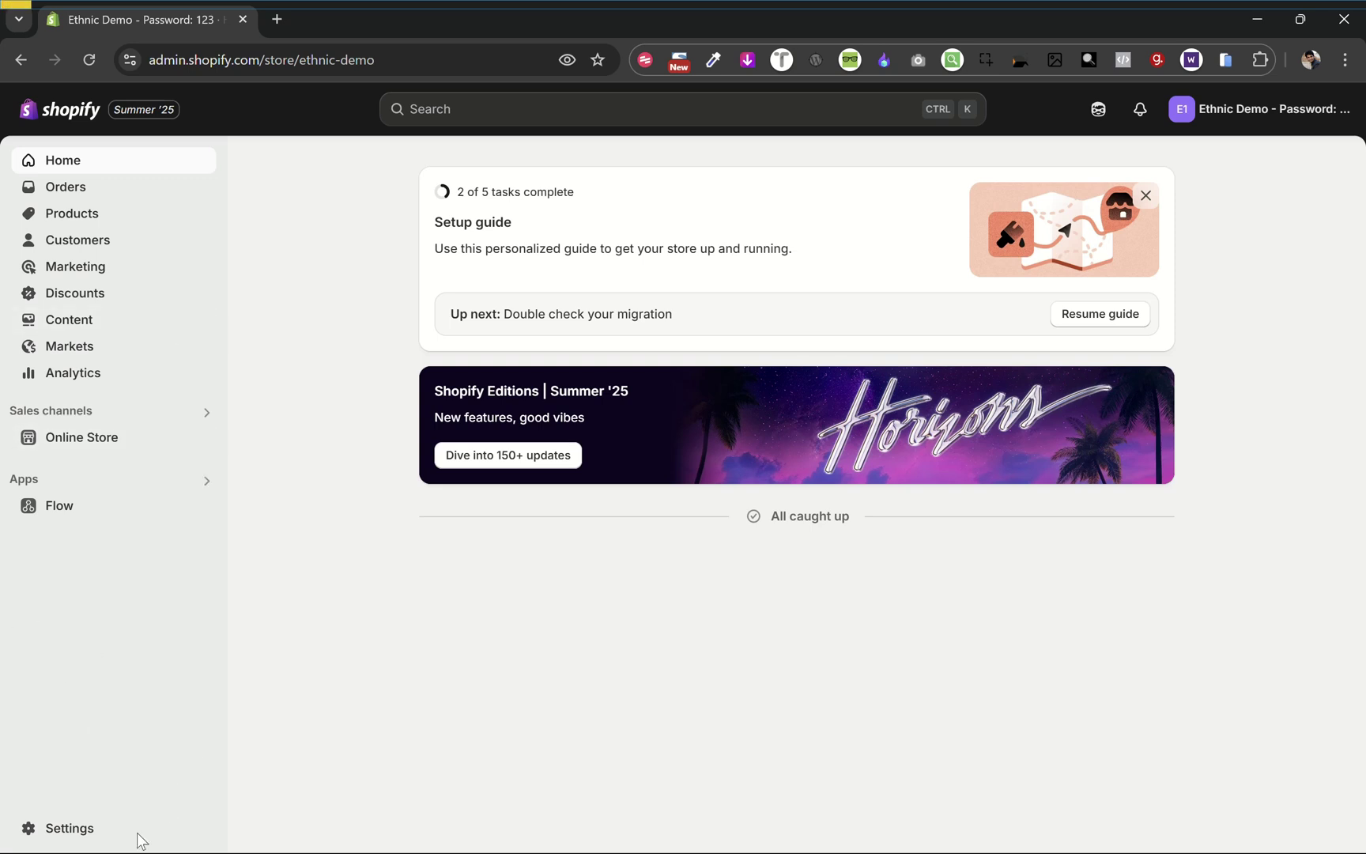
Step: Activate PayPal Express Checkout from the Shopify store's payment settings
{"action": "left_click", "coordinate": [59, 828]}
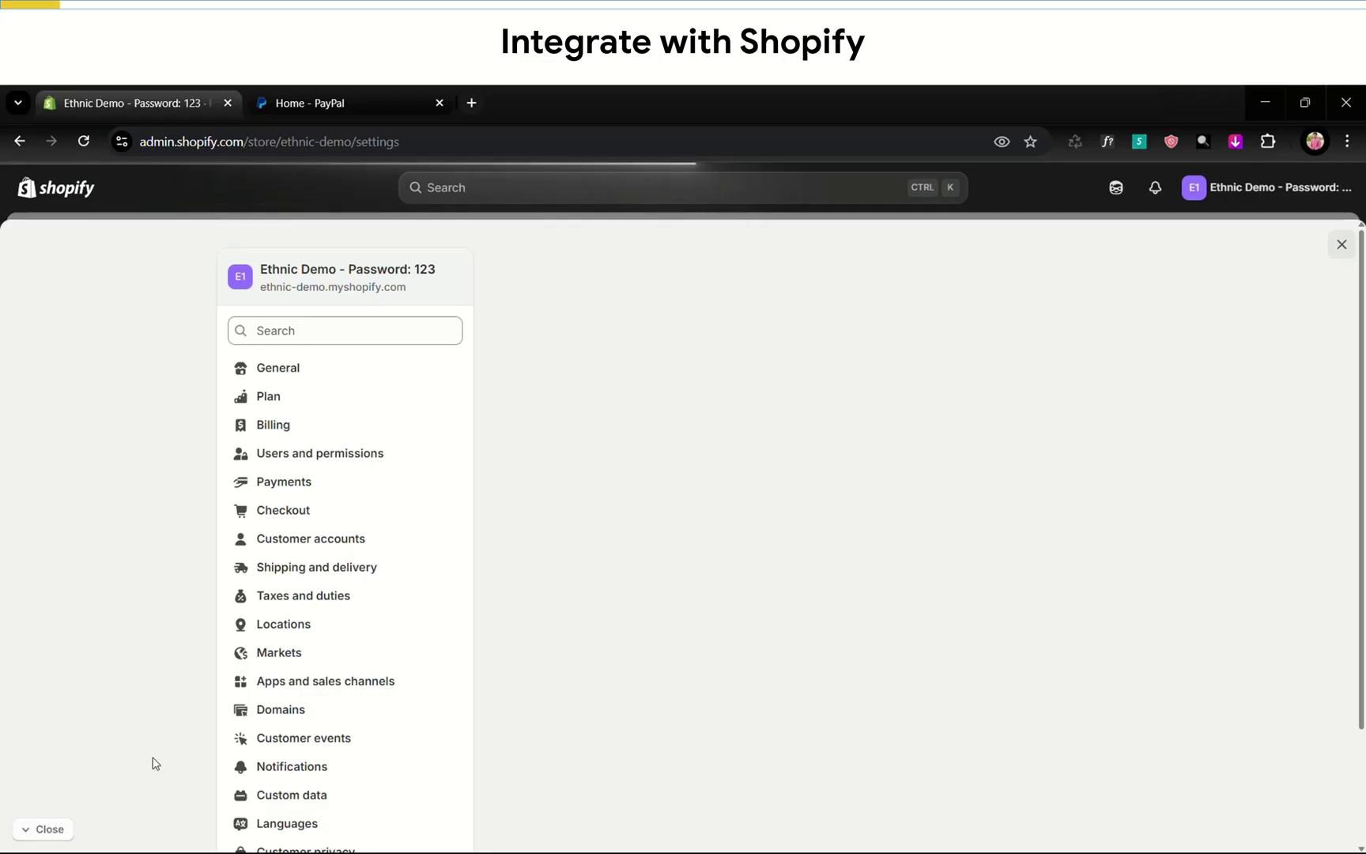
{"action": "left_click", "coordinate": [314, 490]}
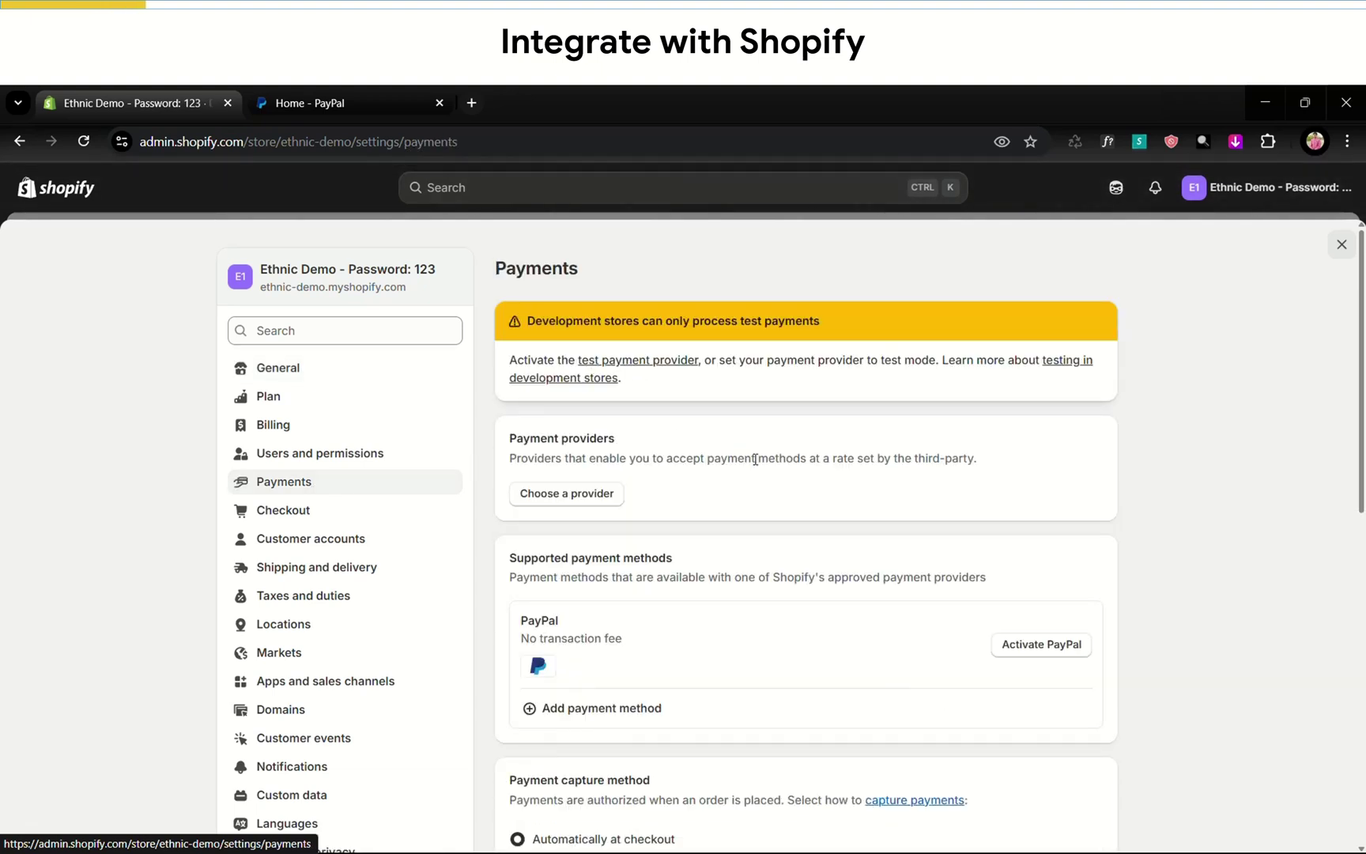
{"action": "scroll", "coordinate": [757, 531], "scroll_direction": "down", "scroll_amount": 3}
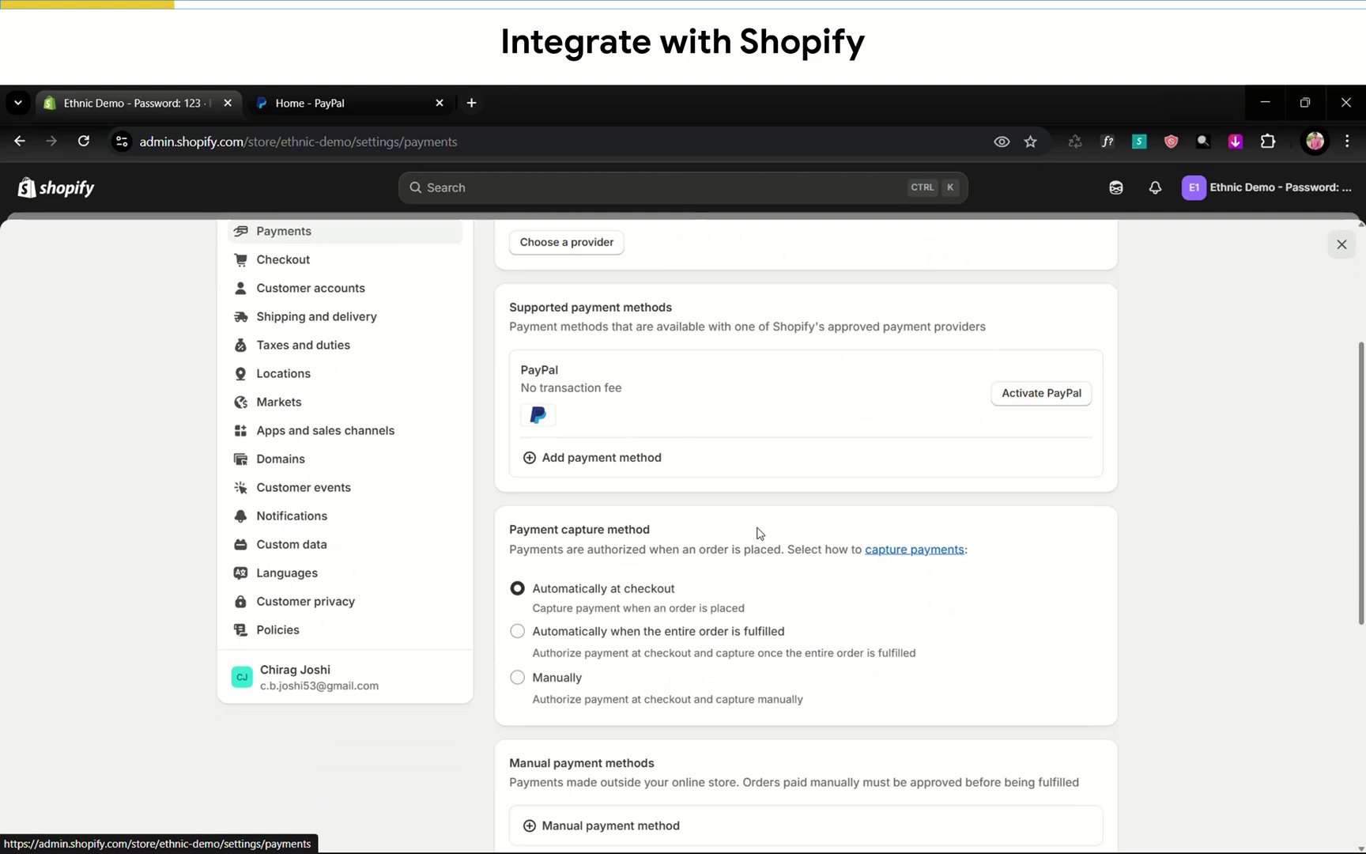
{"action": "left_click", "coordinate": [1049, 396]}
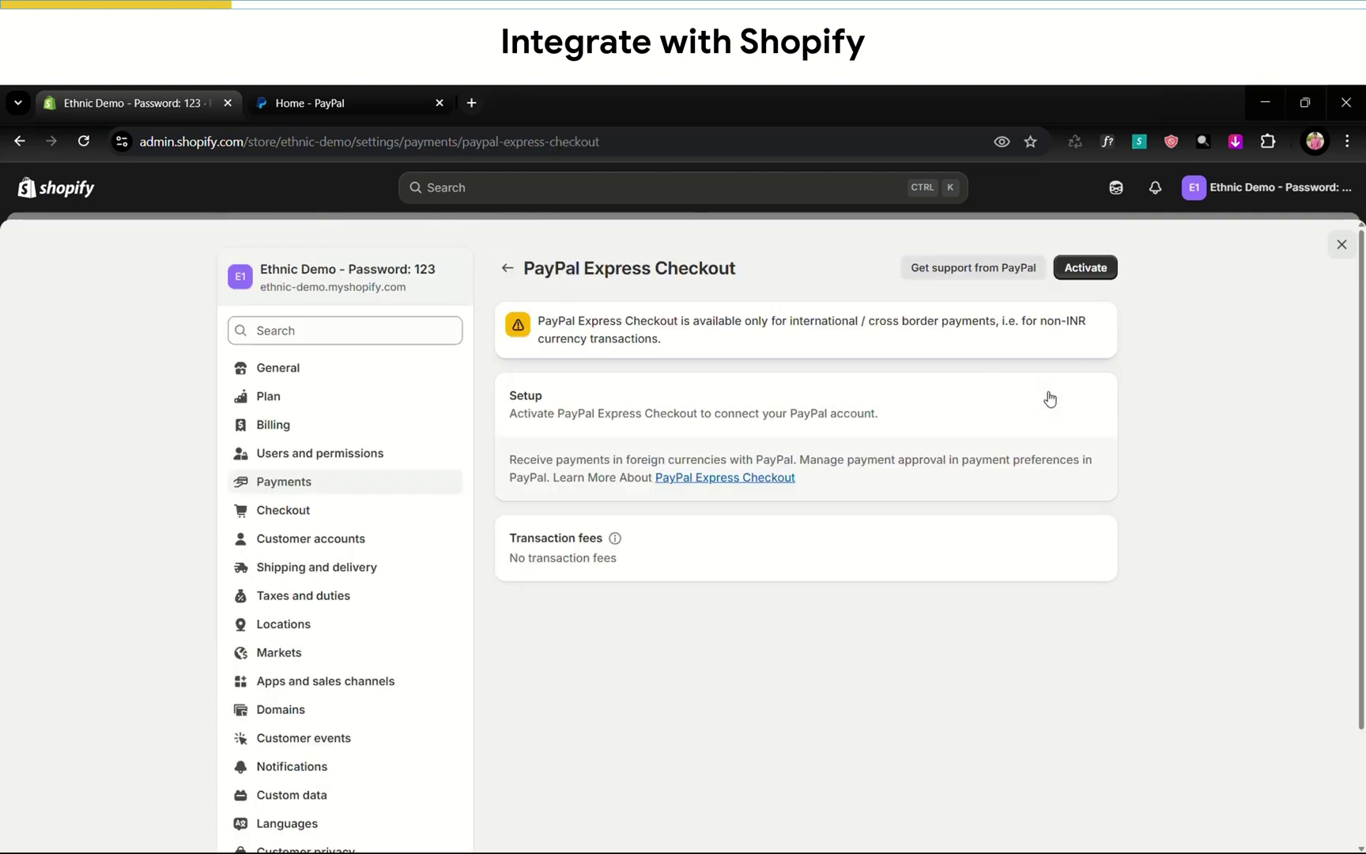
{"action": "left_click", "coordinate": [1087, 274]}
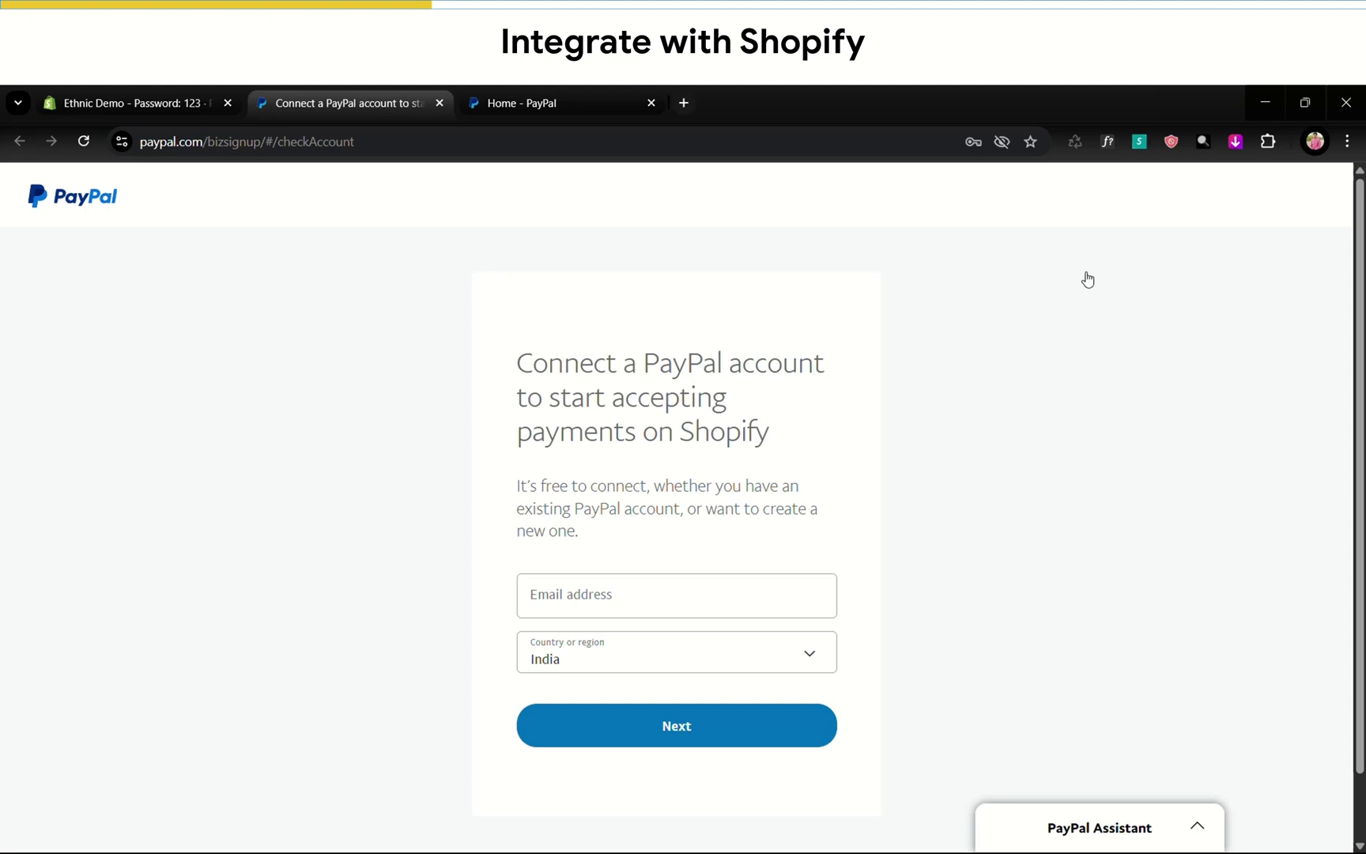
Step: Log in to PayPal with the saved business account email and password
{"action": "left_click", "coordinate": [610, 607]}
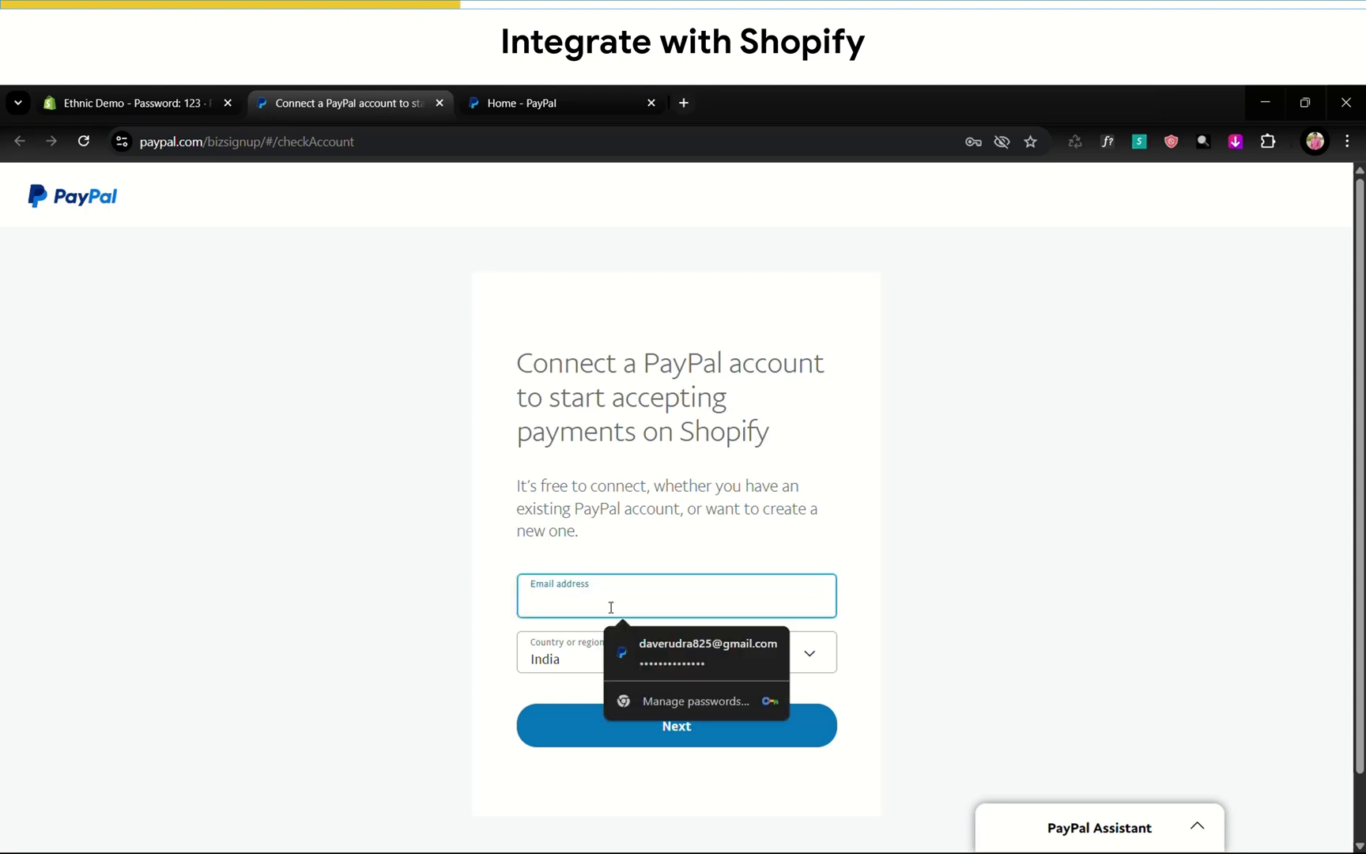
{"action": "key", "text": "Down"}
{"action": "key", "text": "Return"}
{"action": "type", "text": "••••"}
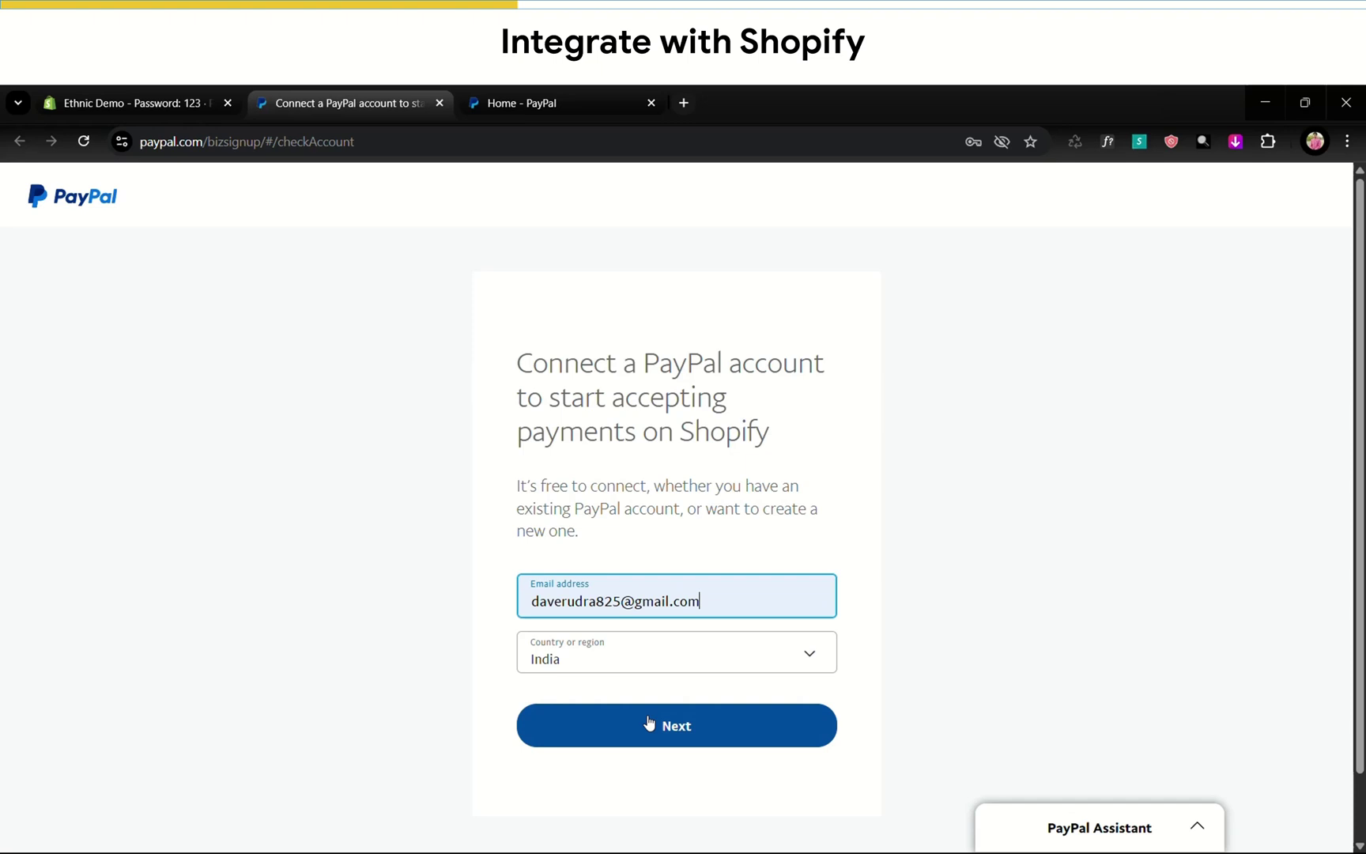
{"action": "left_click", "coordinate": [655, 718]}
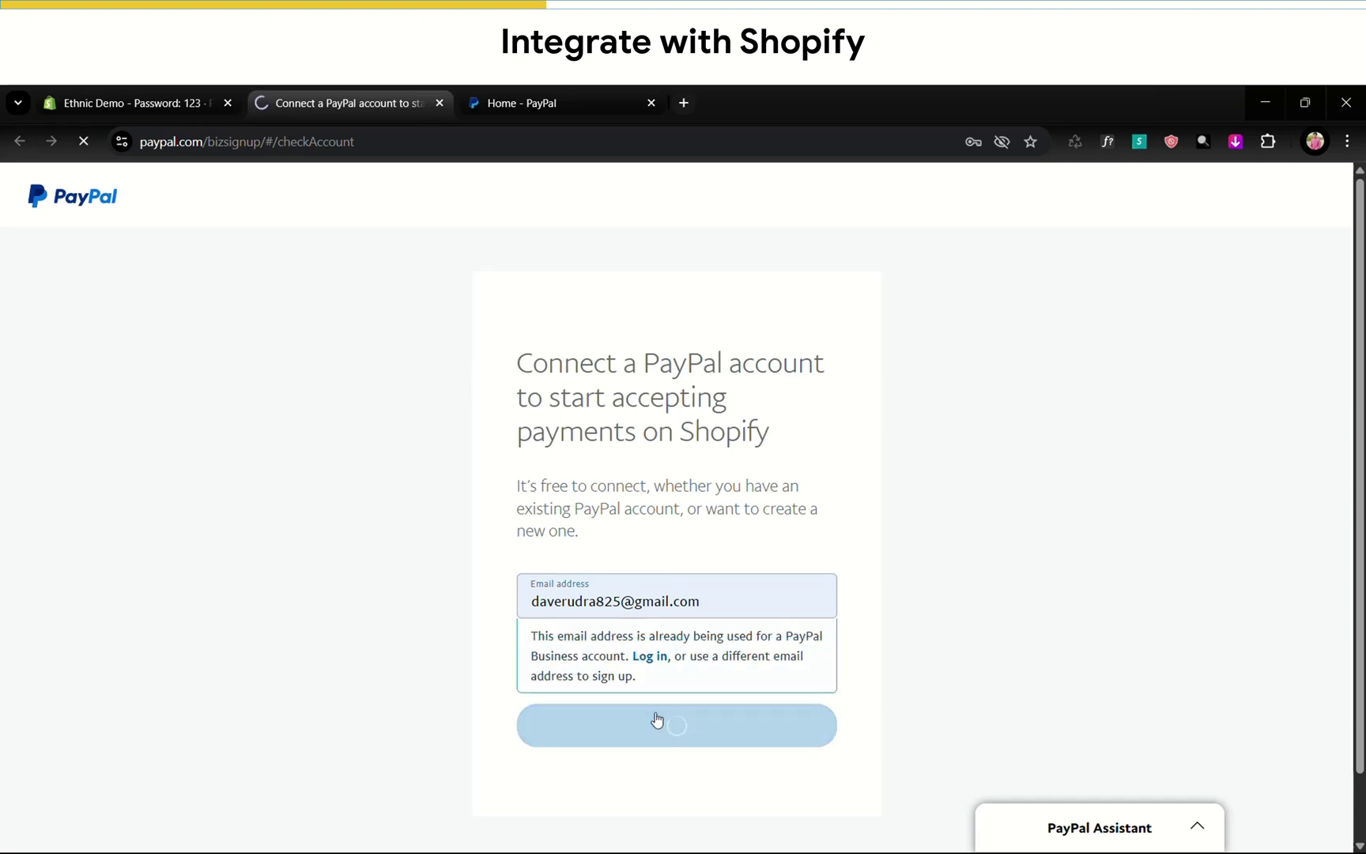
{"action": "left_click", "coordinate": [659, 468]}
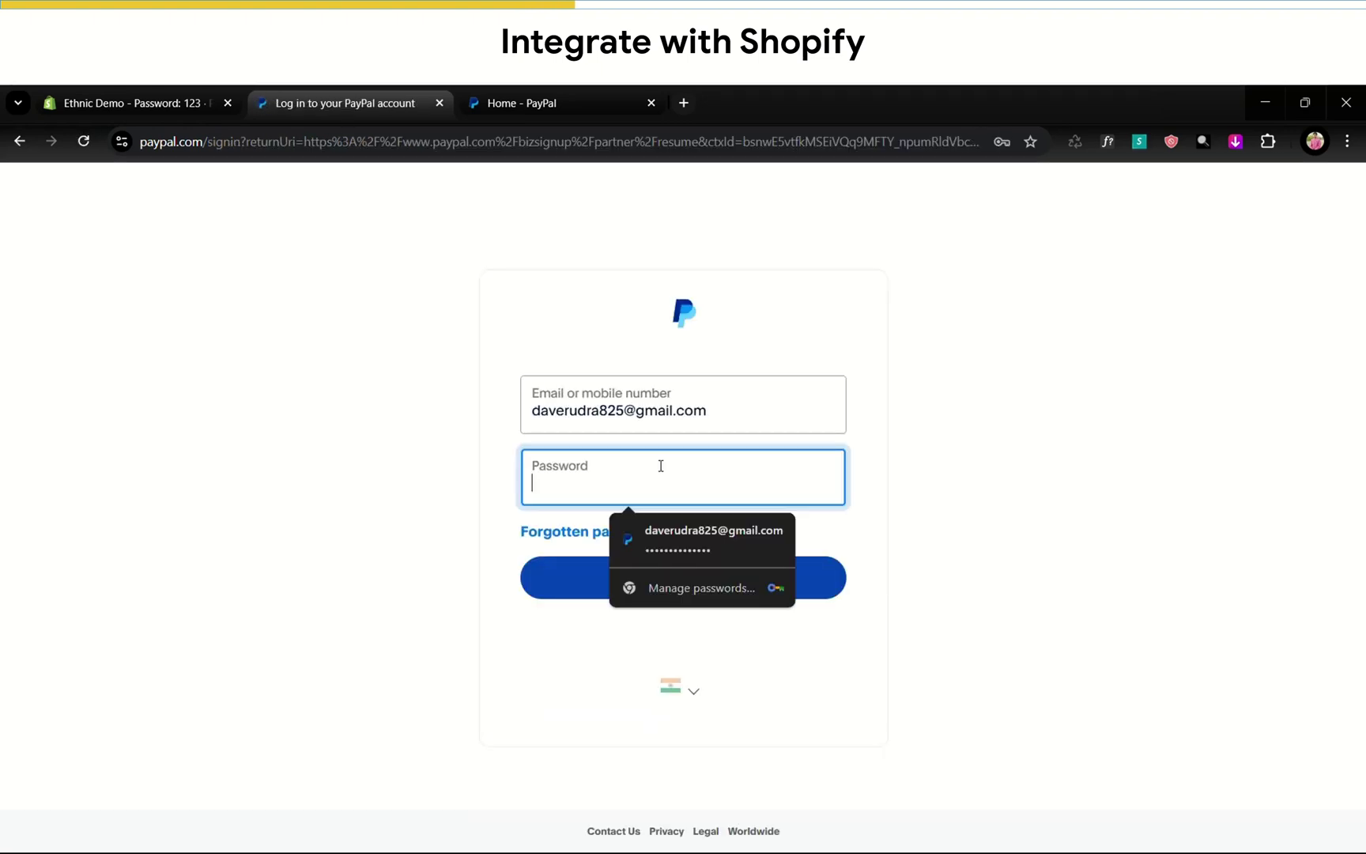
{"action": "left_click", "coordinate": [657, 531]}
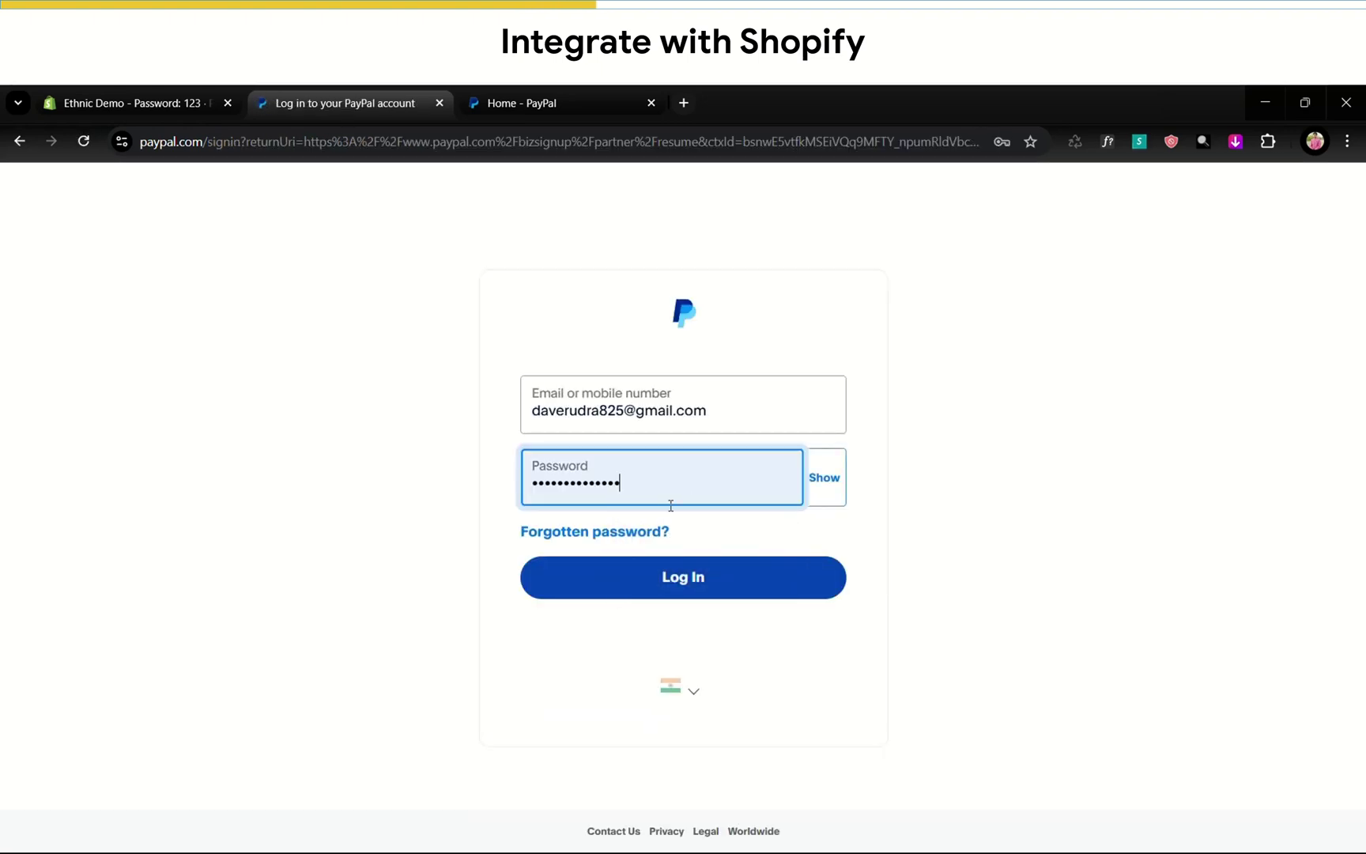
{"action": "left_click", "coordinate": [682, 578]}
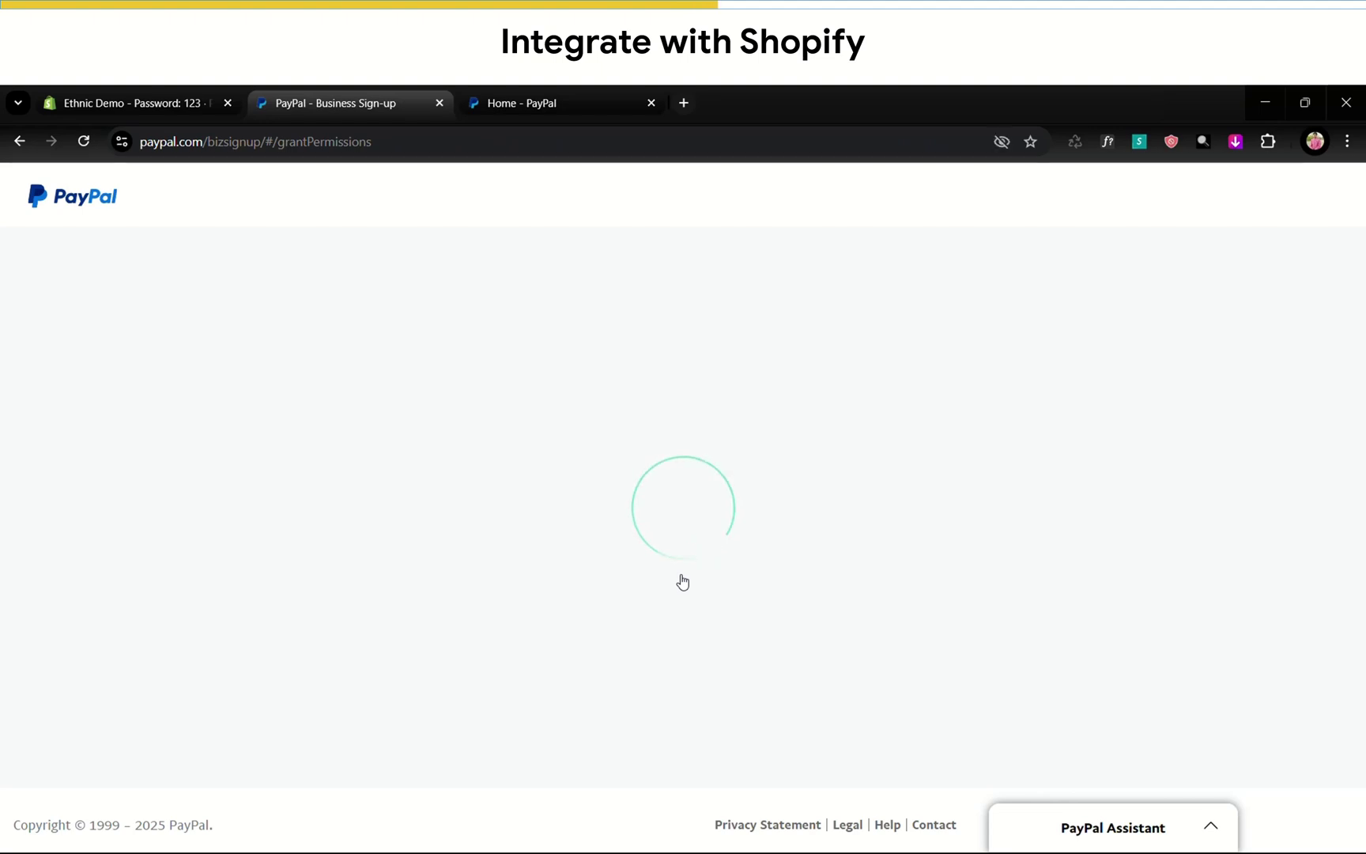
Step: Agree to connect the account with Shopify and postpone identity verification
{"action": "scroll", "coordinate": [682, 581], "scroll_direction": "down", "scroll_amount": 3}
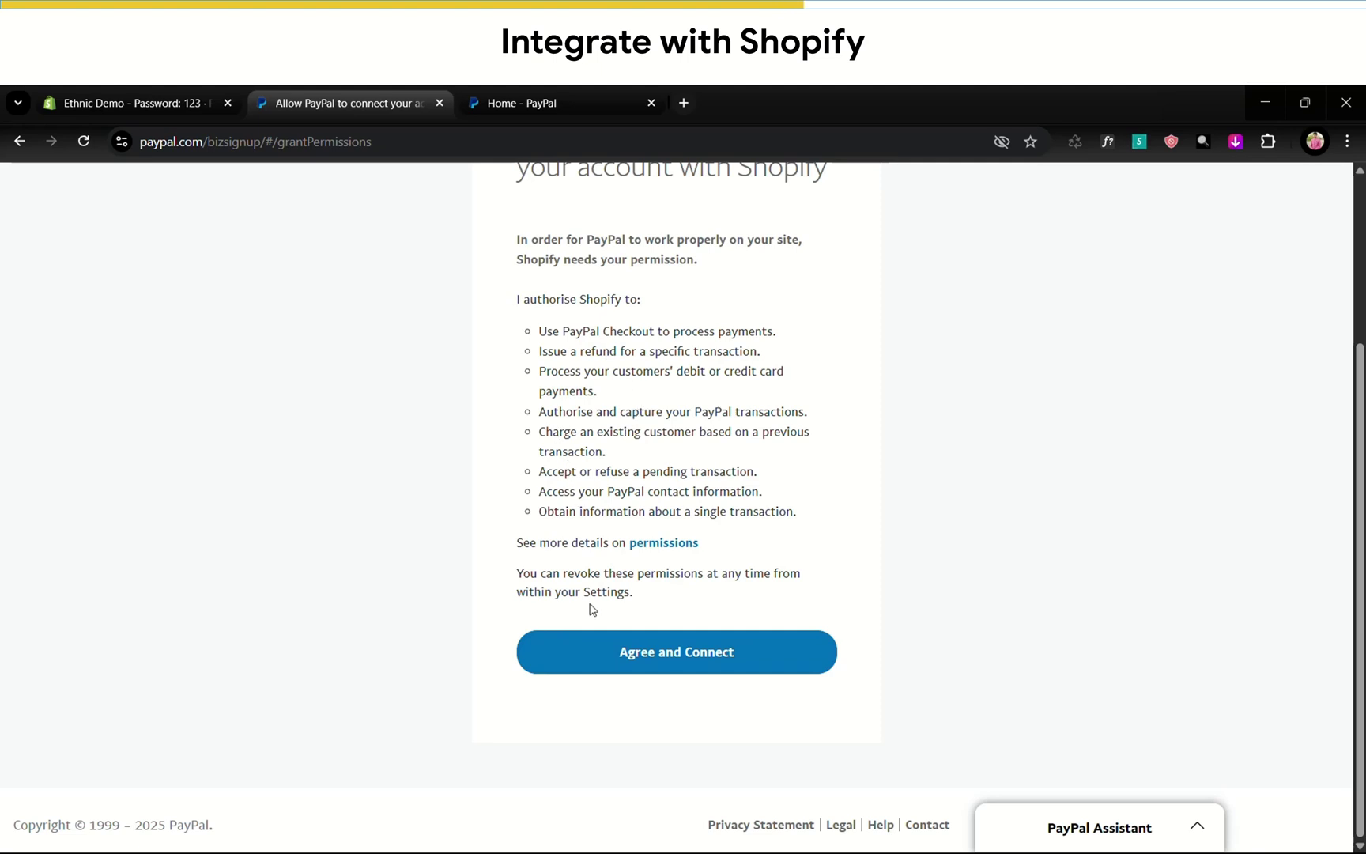
{"action": "left_click", "coordinate": [648, 653]}
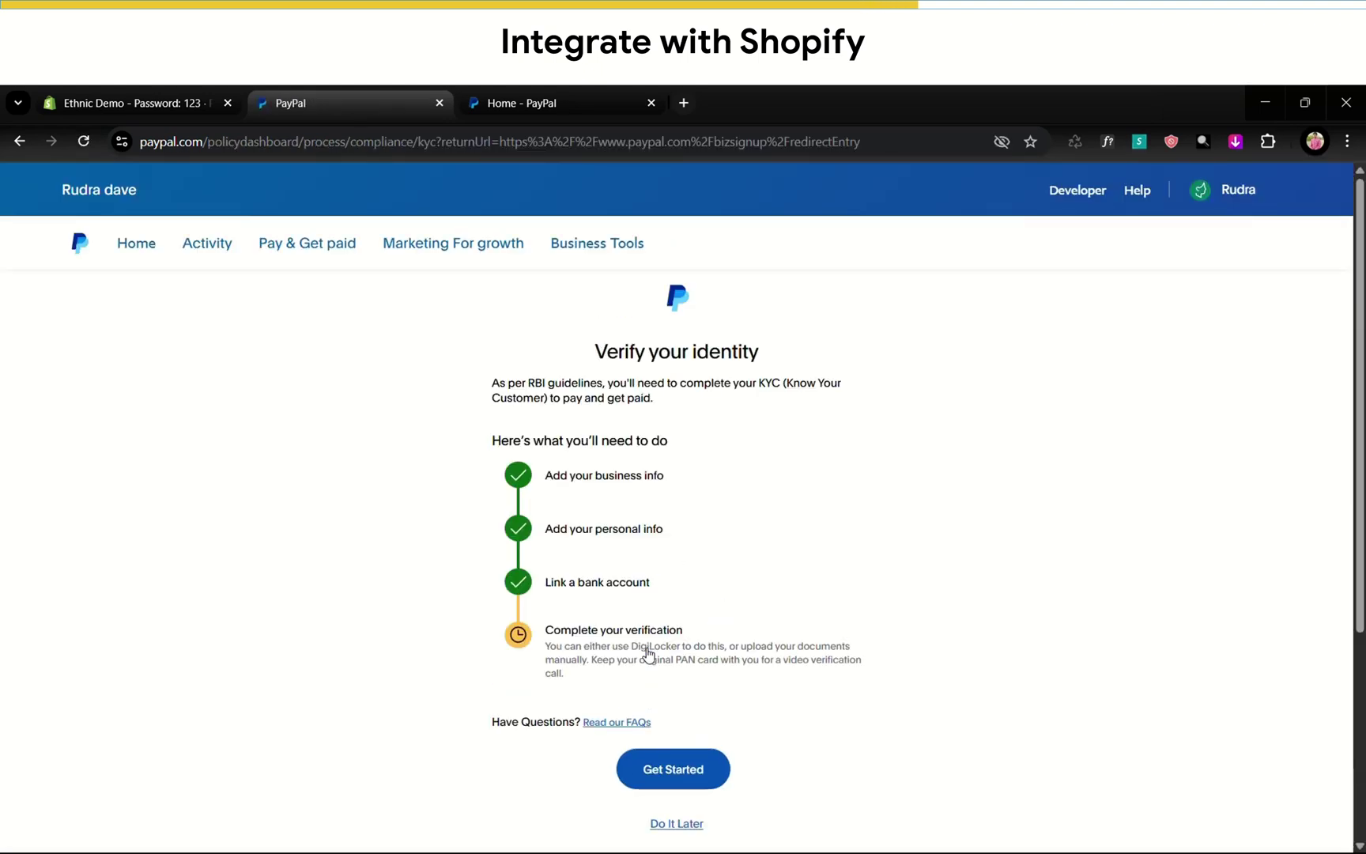
{"action": "scroll", "coordinate": [648, 654], "scroll_direction": "down", "scroll_amount": 1}
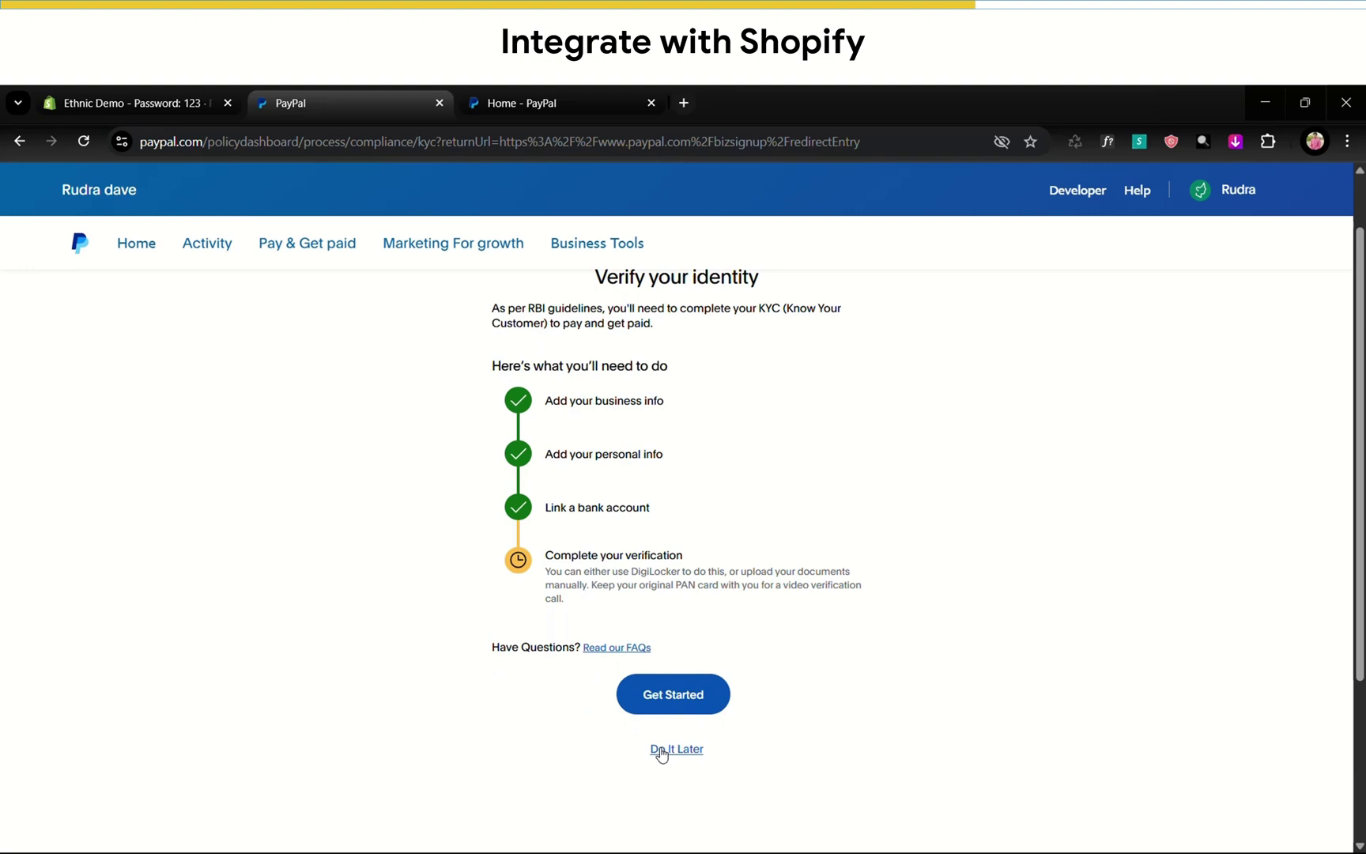
{"action": "left_click", "coordinate": [661, 752]}
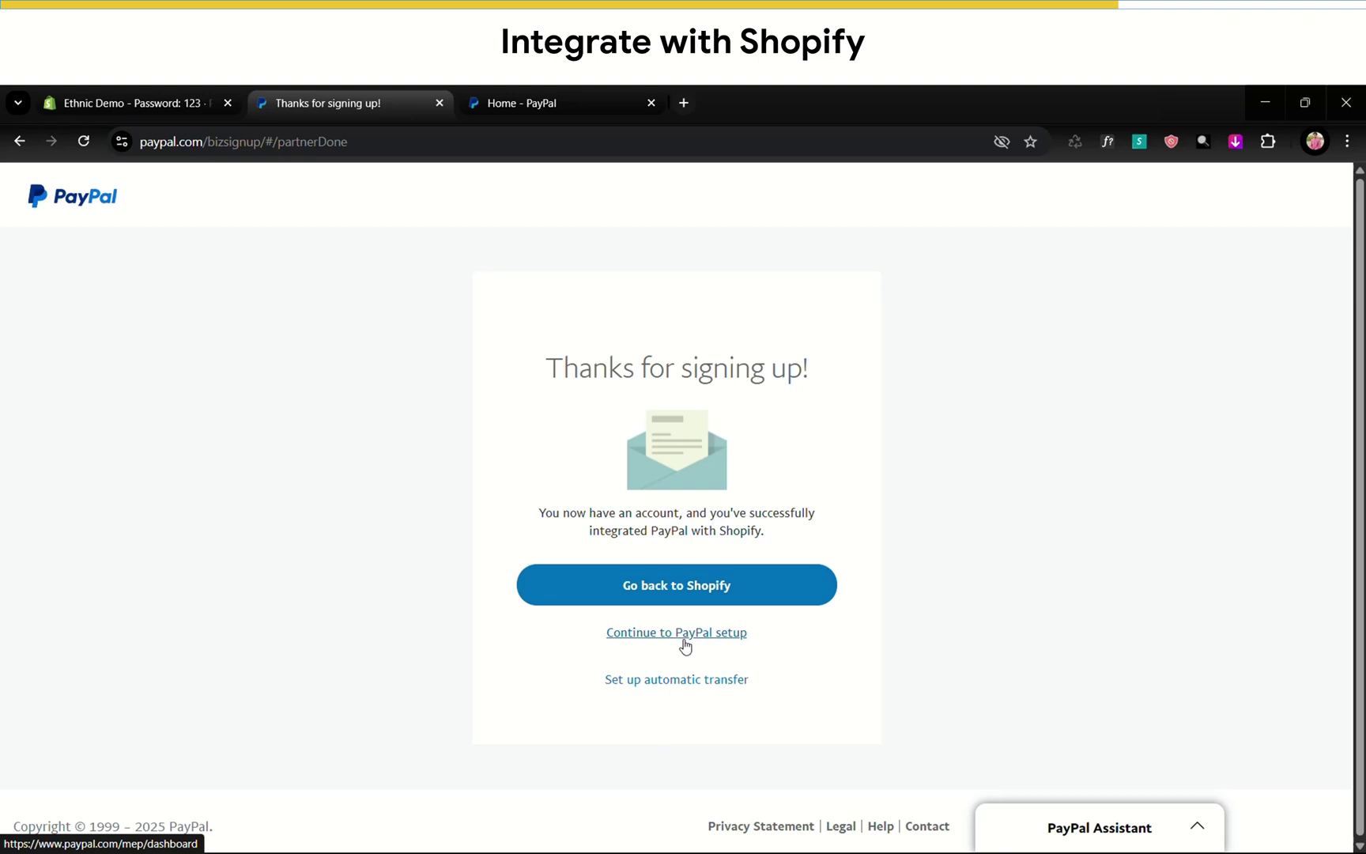
Step: Go back to Shopify from the PayPal thanks page
{"action": "left_click", "coordinate": [665, 591]}
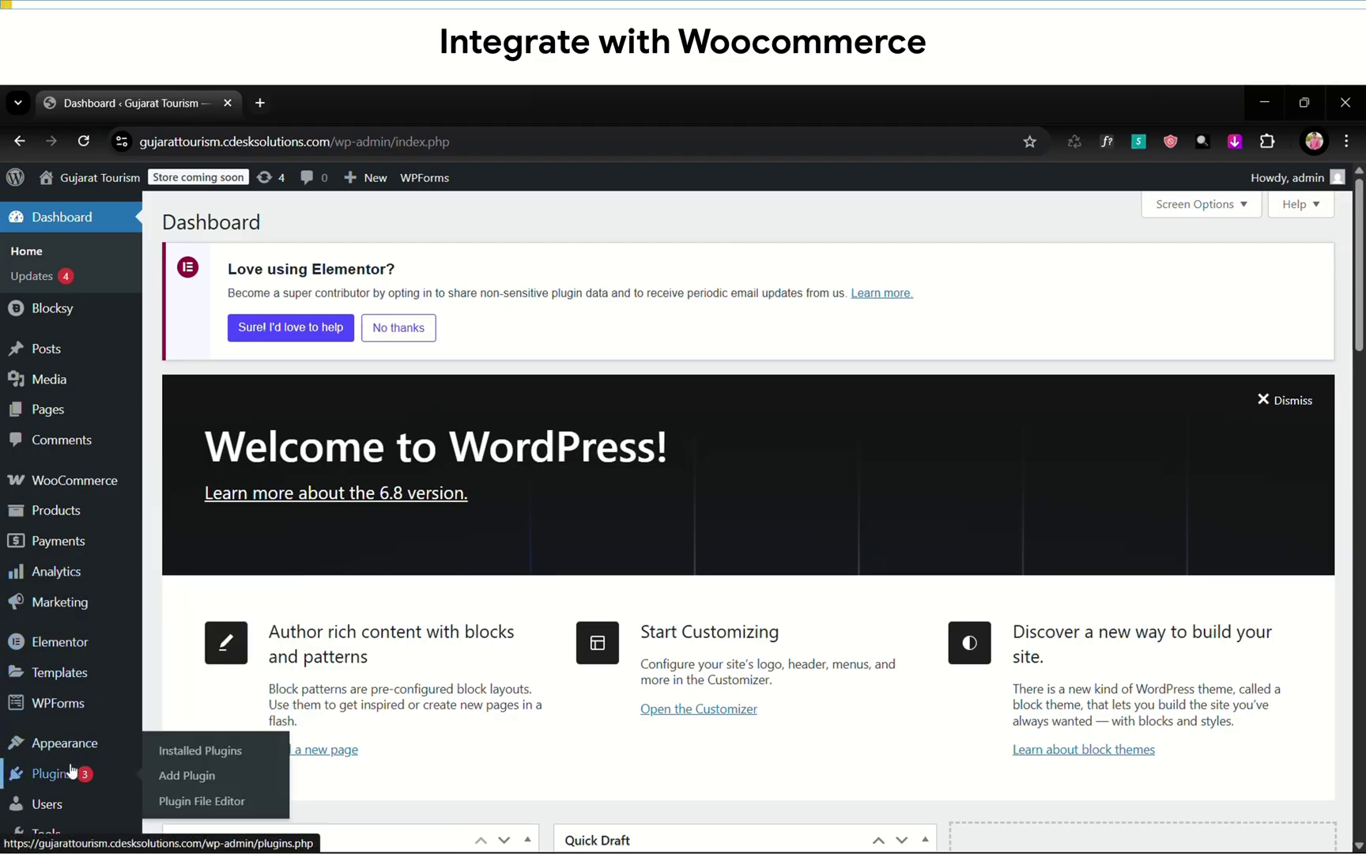
Step: Search 'Paypal' under Add Plugin, then install and activate WooCommerce PayPal Payments
{"action": "left_click", "coordinate": [180, 775]}
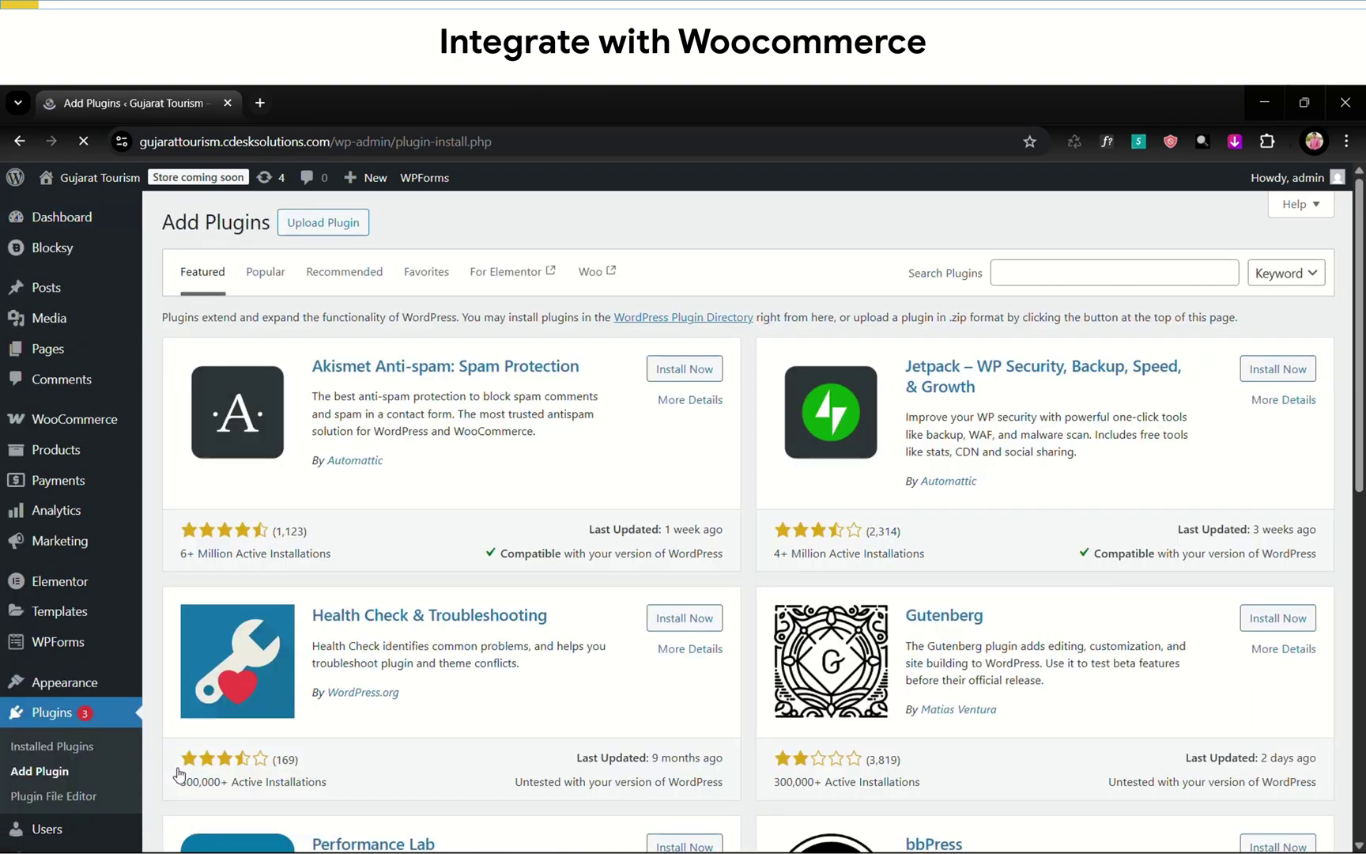
{"action": "left_click", "coordinate": [1068, 276]}
{"action": "left_click", "coordinate": [1069, 276]}
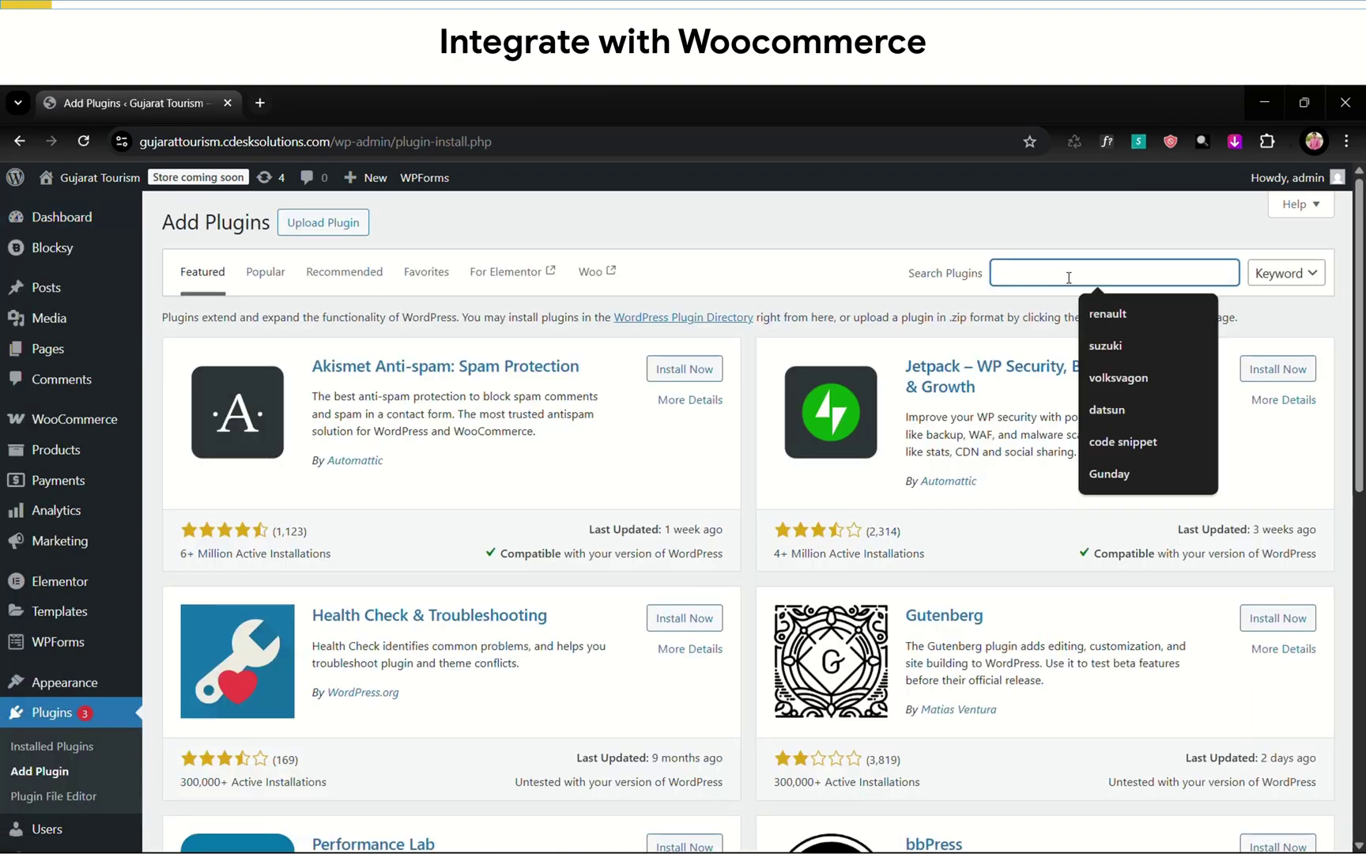
{"action": "type", "text": "Paypal"}
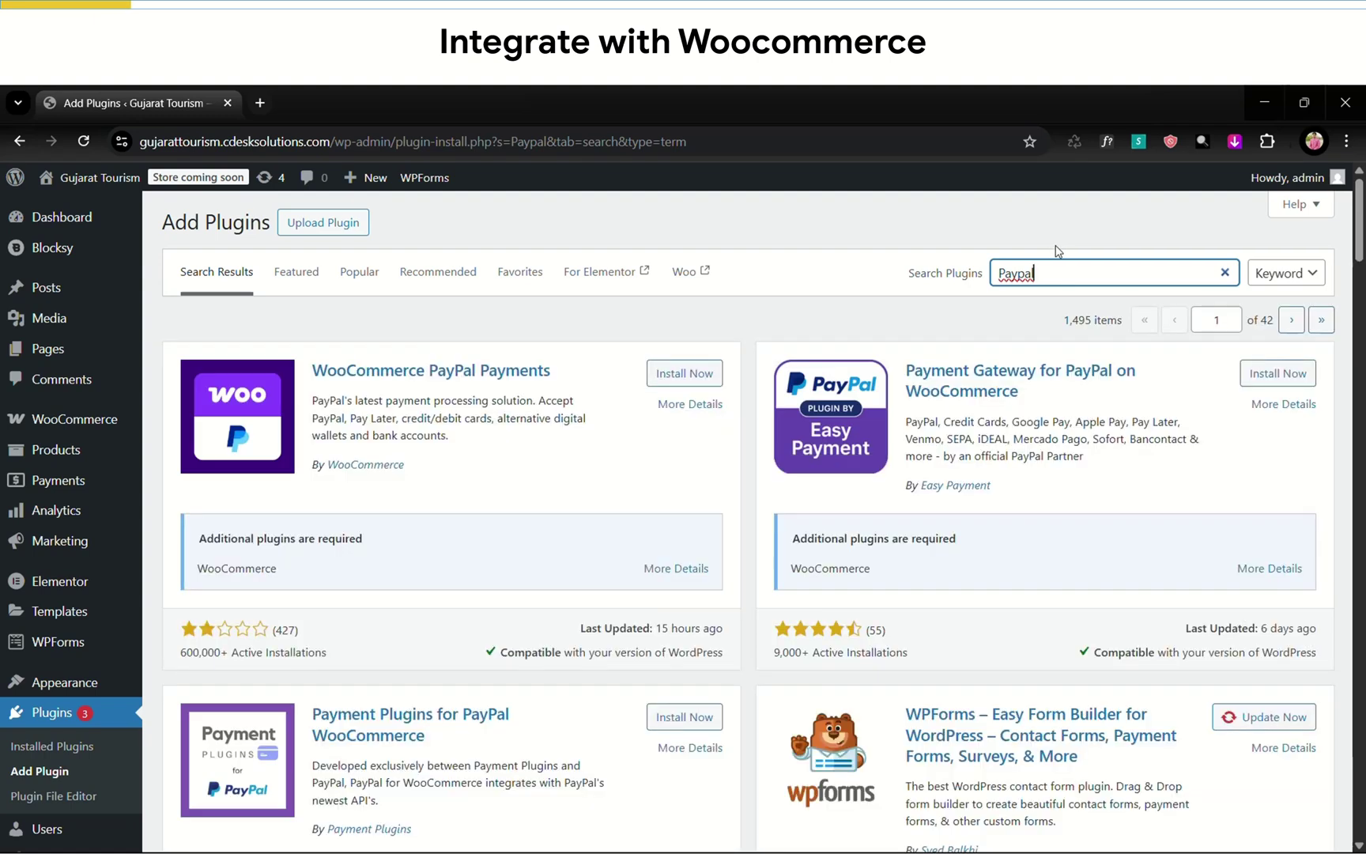
{"action": "left_click", "coordinate": [672, 378]}
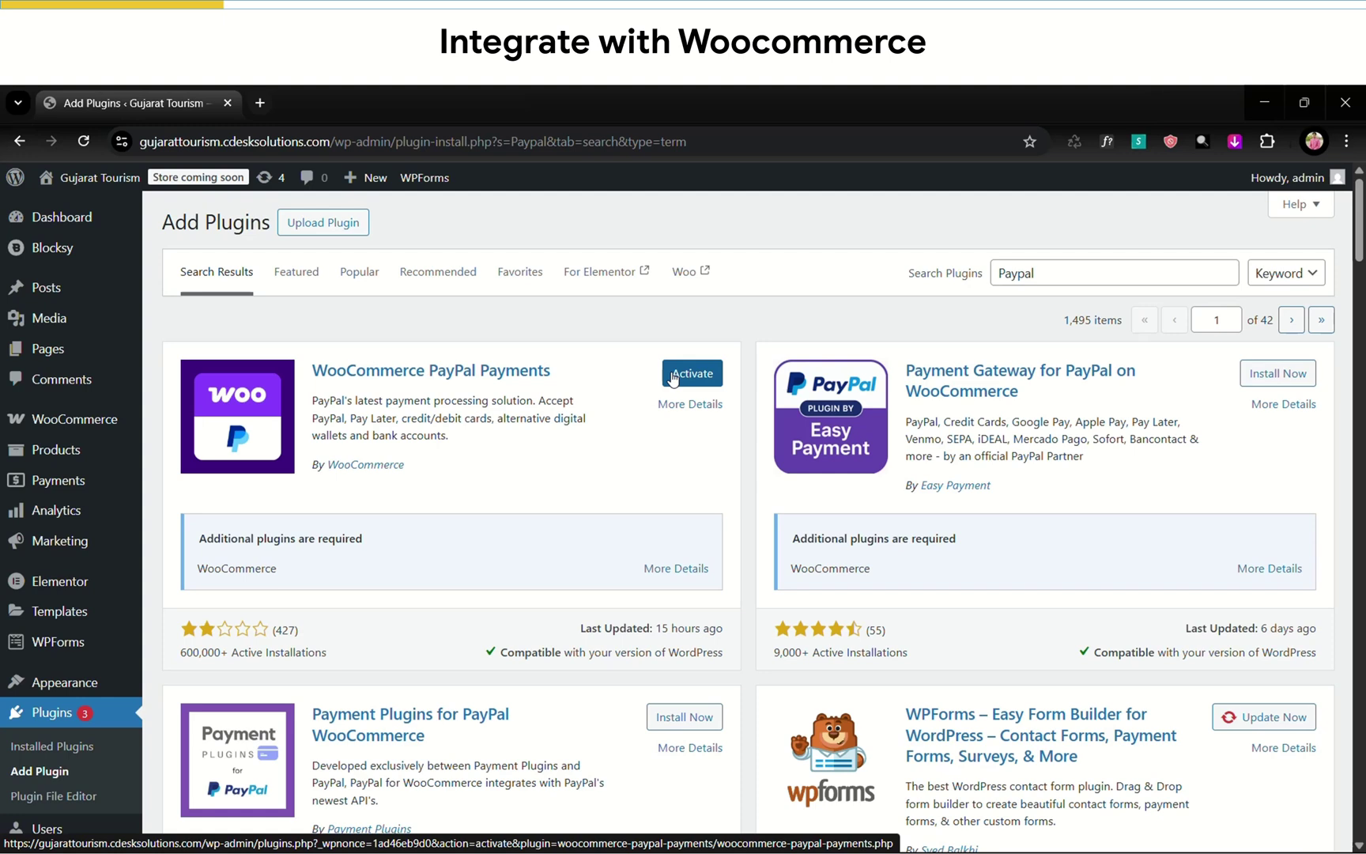
{"action": "left_click", "coordinate": [672, 378]}
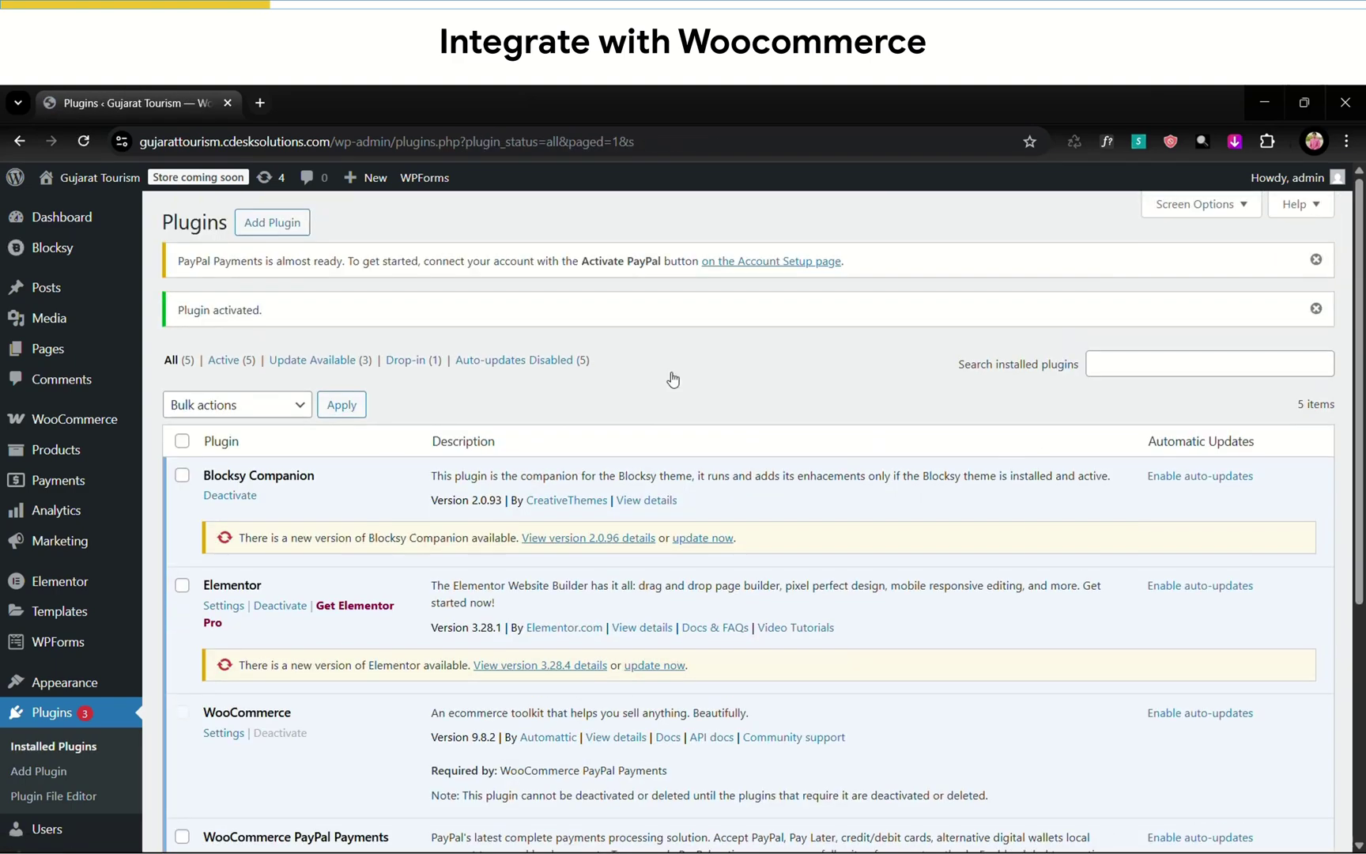
Step: Go to WooCommerce Settings > Payments and choose Complete setup next to PayPal
{"action": "scroll", "coordinate": [672, 378], "scroll_direction": "down", "scroll_amount": 5}
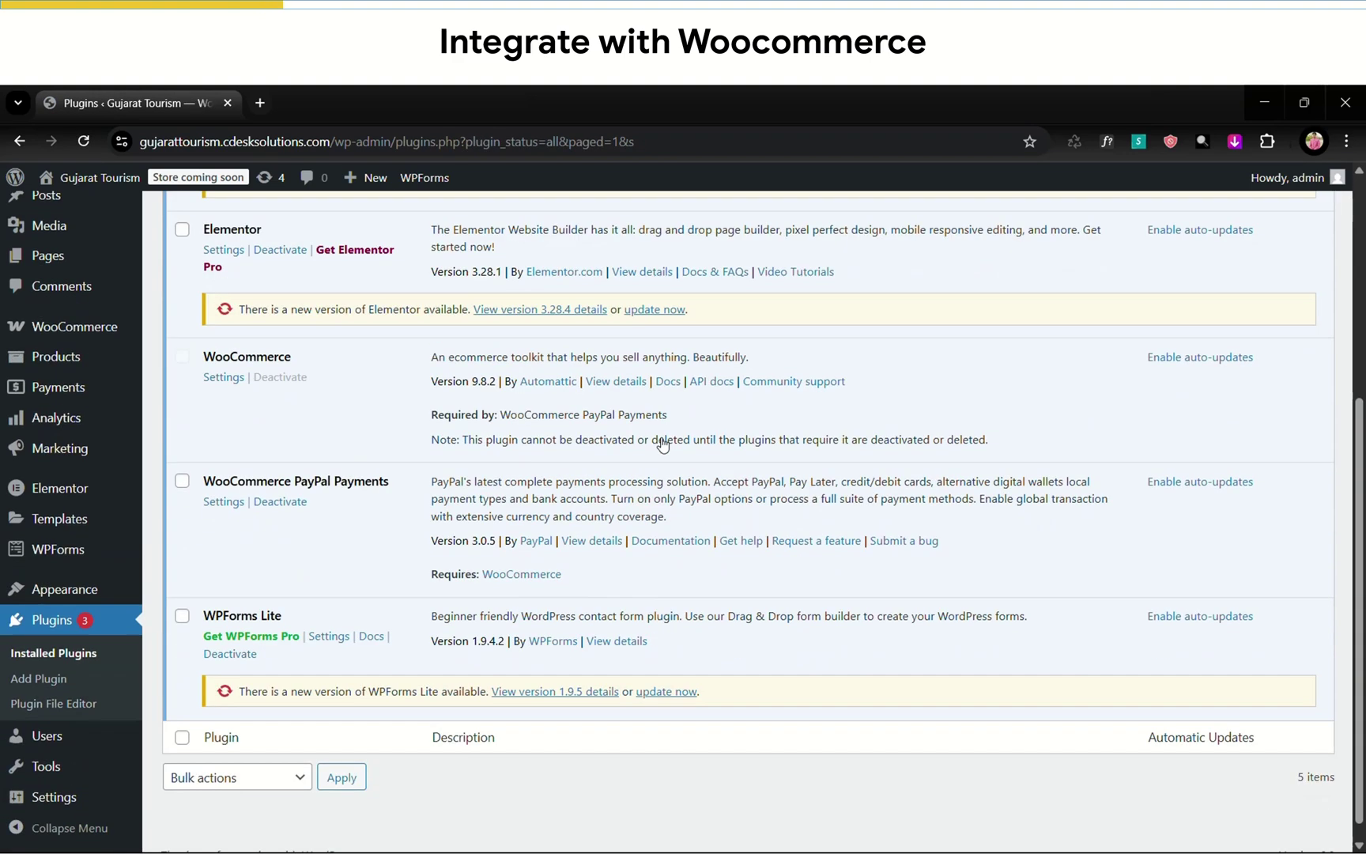
{"action": "scroll", "coordinate": [419, 567], "scroll_direction": "up", "scroll_amount": 5}
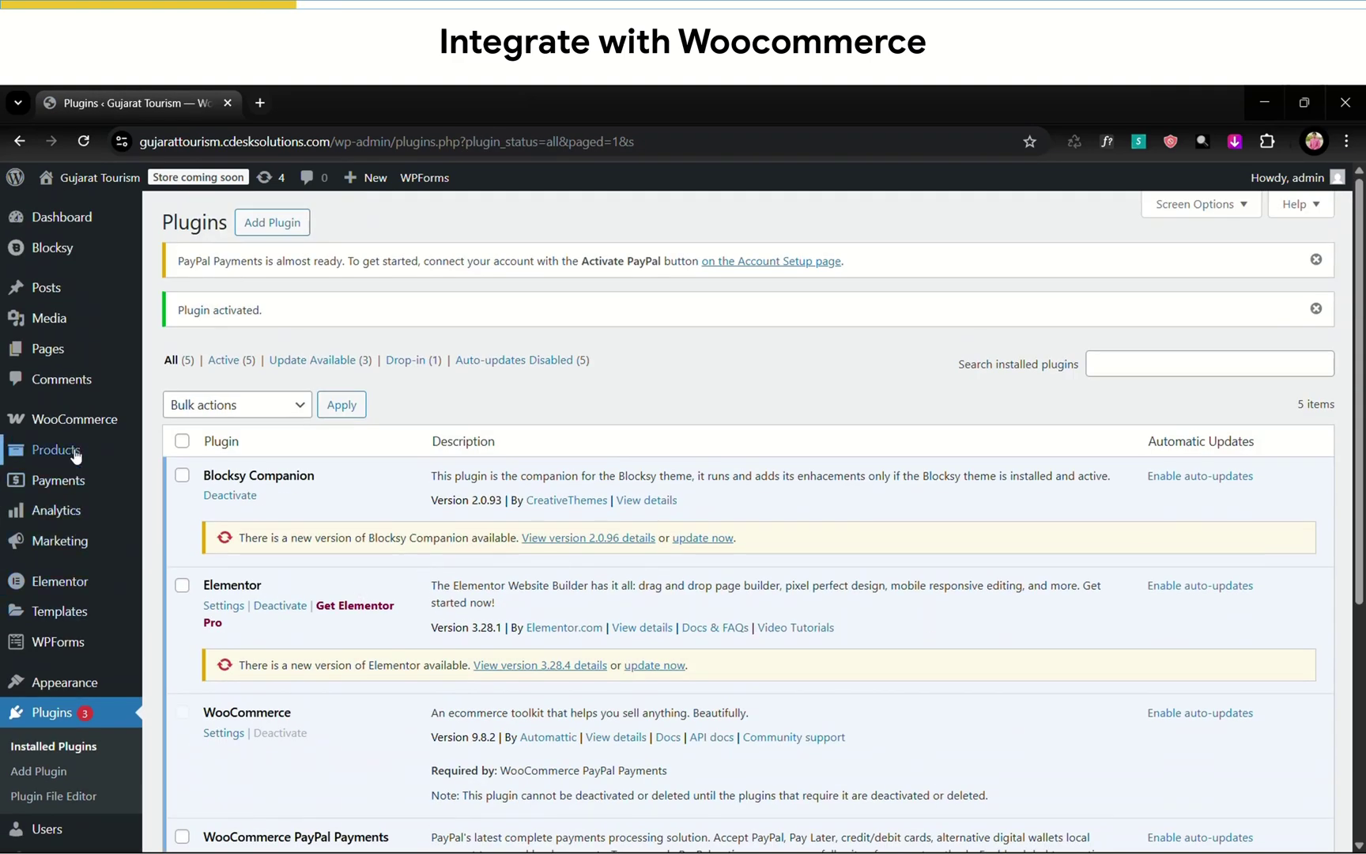
{"action": "mouse_move", "coordinate": [71, 431]}
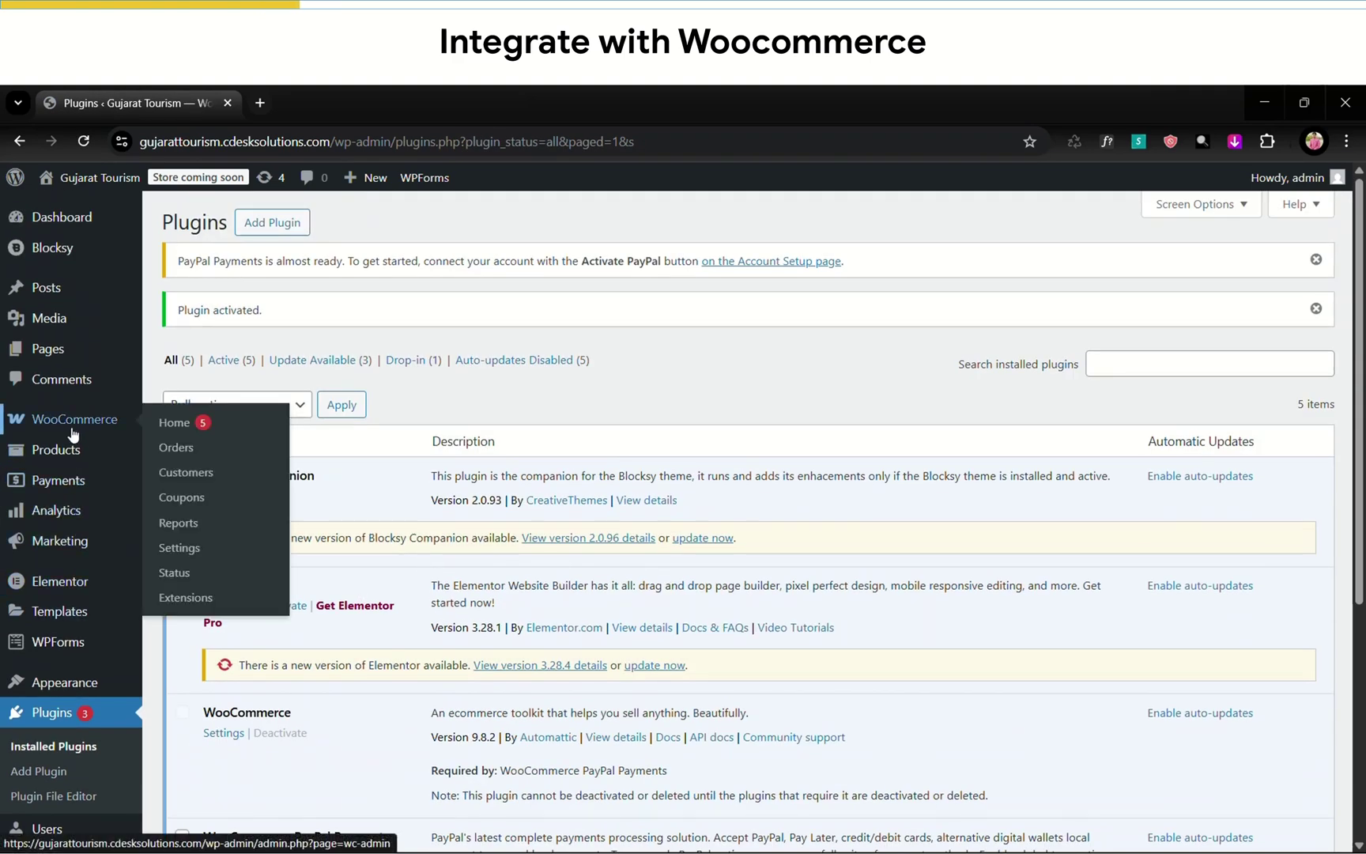
{"action": "left_click", "coordinate": [197, 549]}
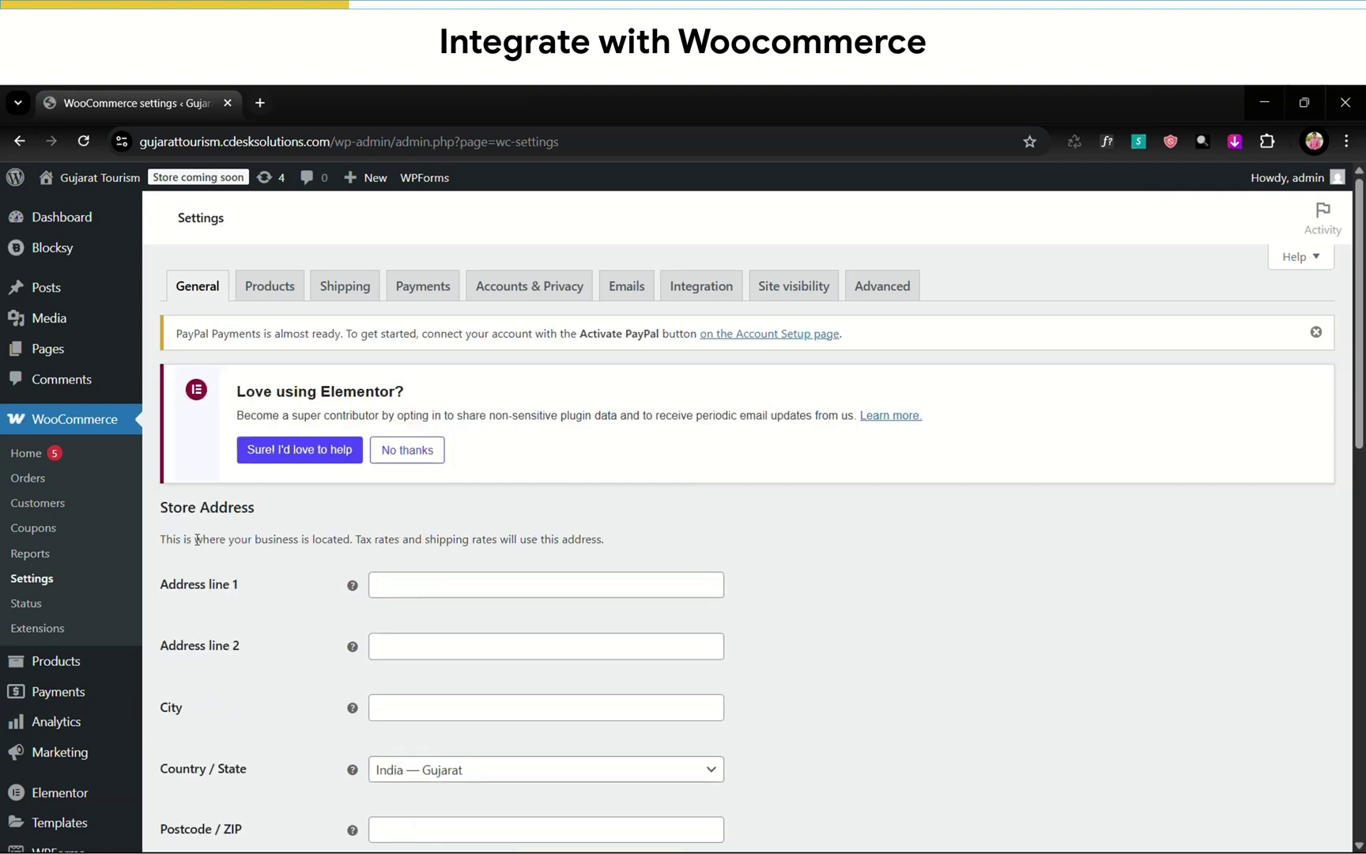
{"action": "left_click", "coordinate": [426, 302]}
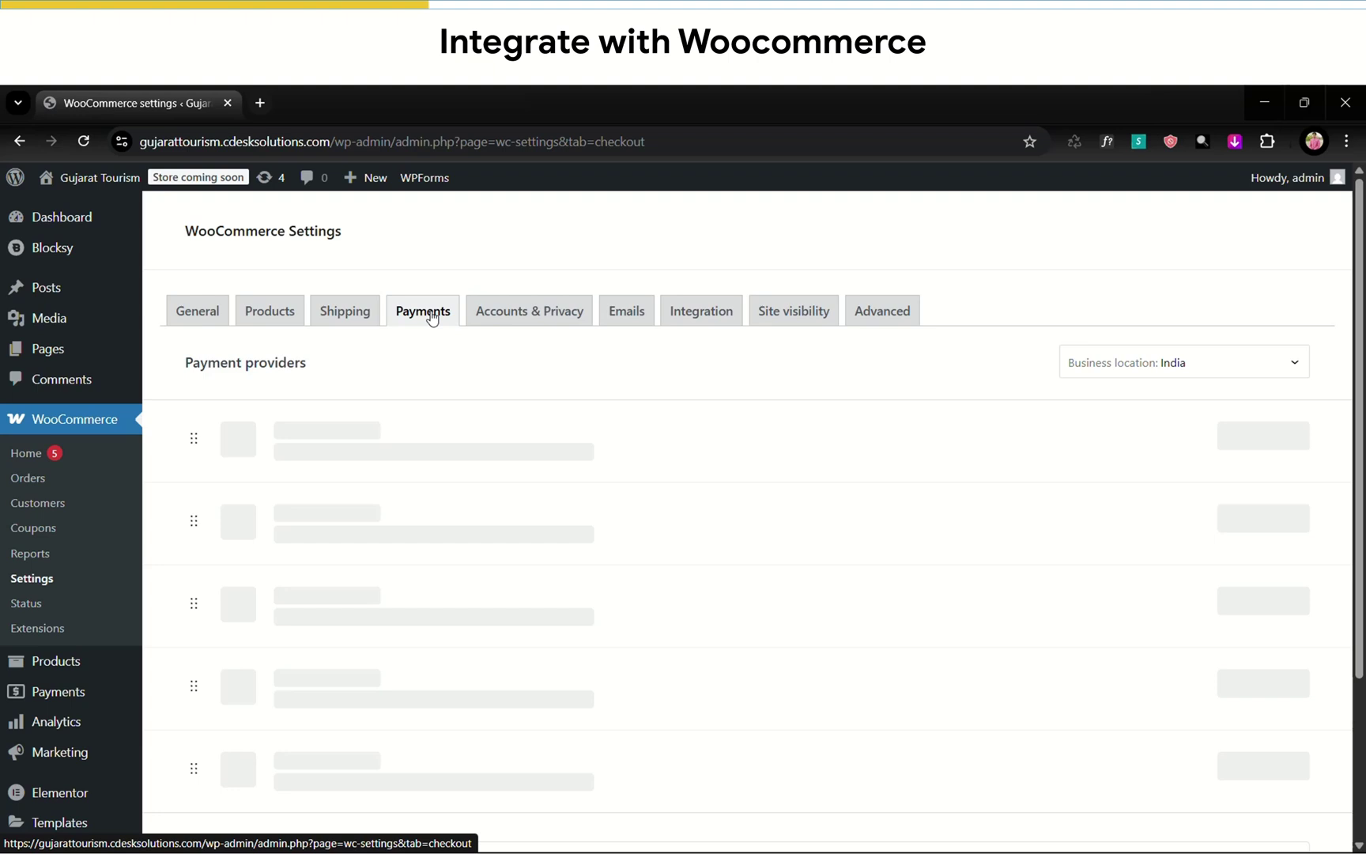
{"action": "scroll", "coordinate": [431, 317], "scroll_direction": "down", "scroll_amount": 3}
{"action": "scroll", "coordinate": [431, 317], "scroll_direction": "up", "scroll_amount": 3}
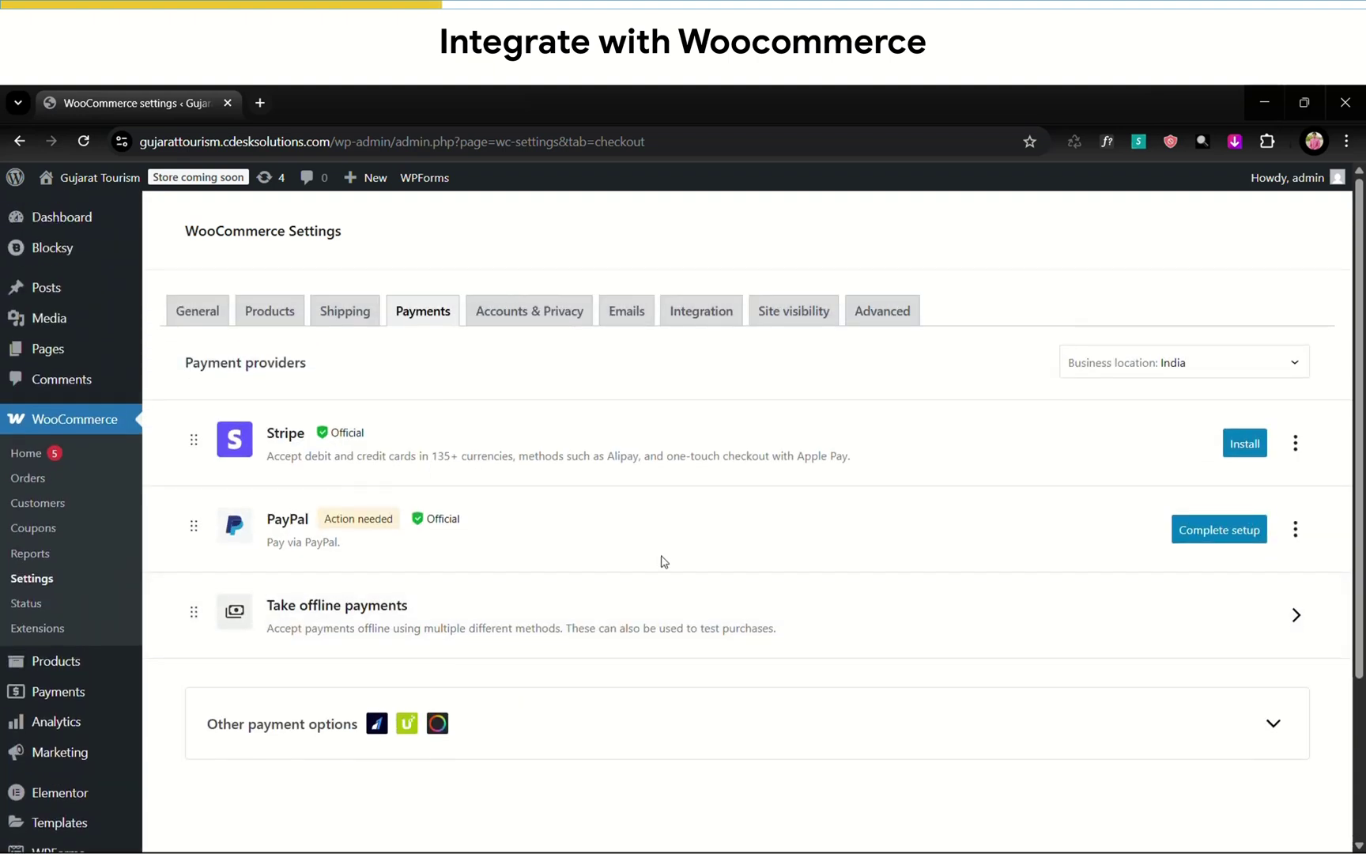
{"action": "left_click", "coordinate": [1205, 535]}
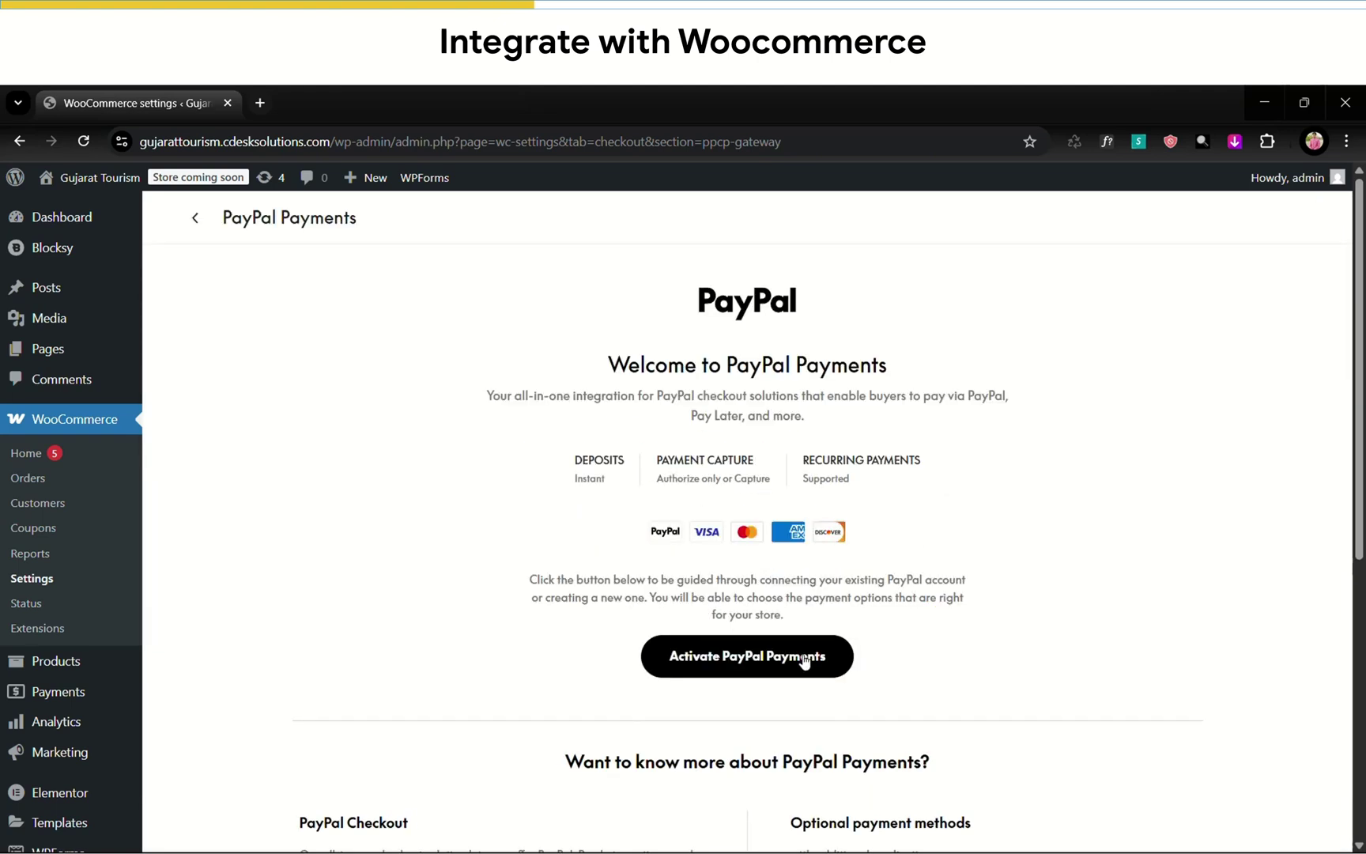
Step: Activate PayPal Payments for Physical Goods with Credit and Debit Cards enabled
{"action": "left_click", "coordinate": [804, 661]}
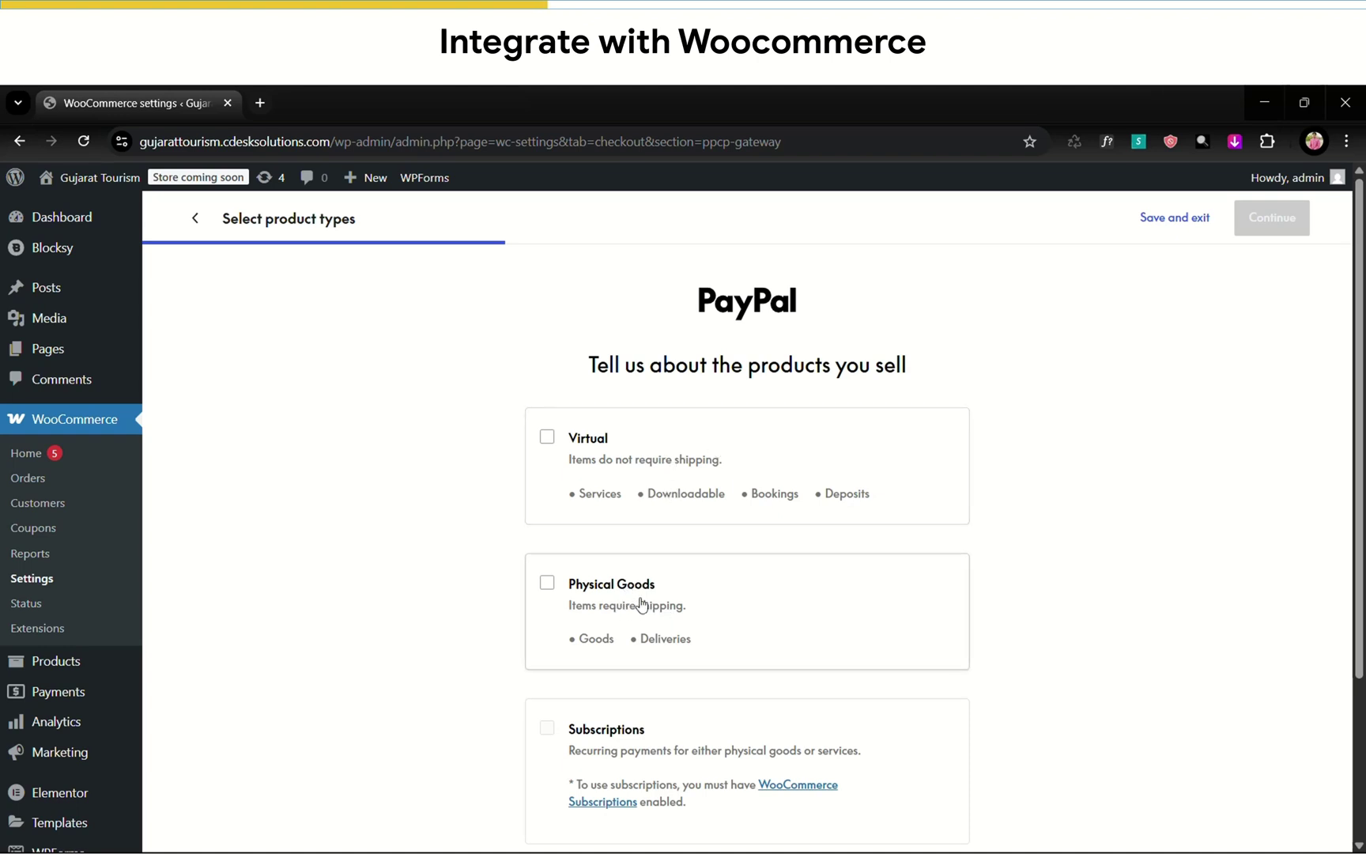
{"action": "scroll", "coordinate": [718, 562], "scroll_direction": "down", "scroll_amount": 3}
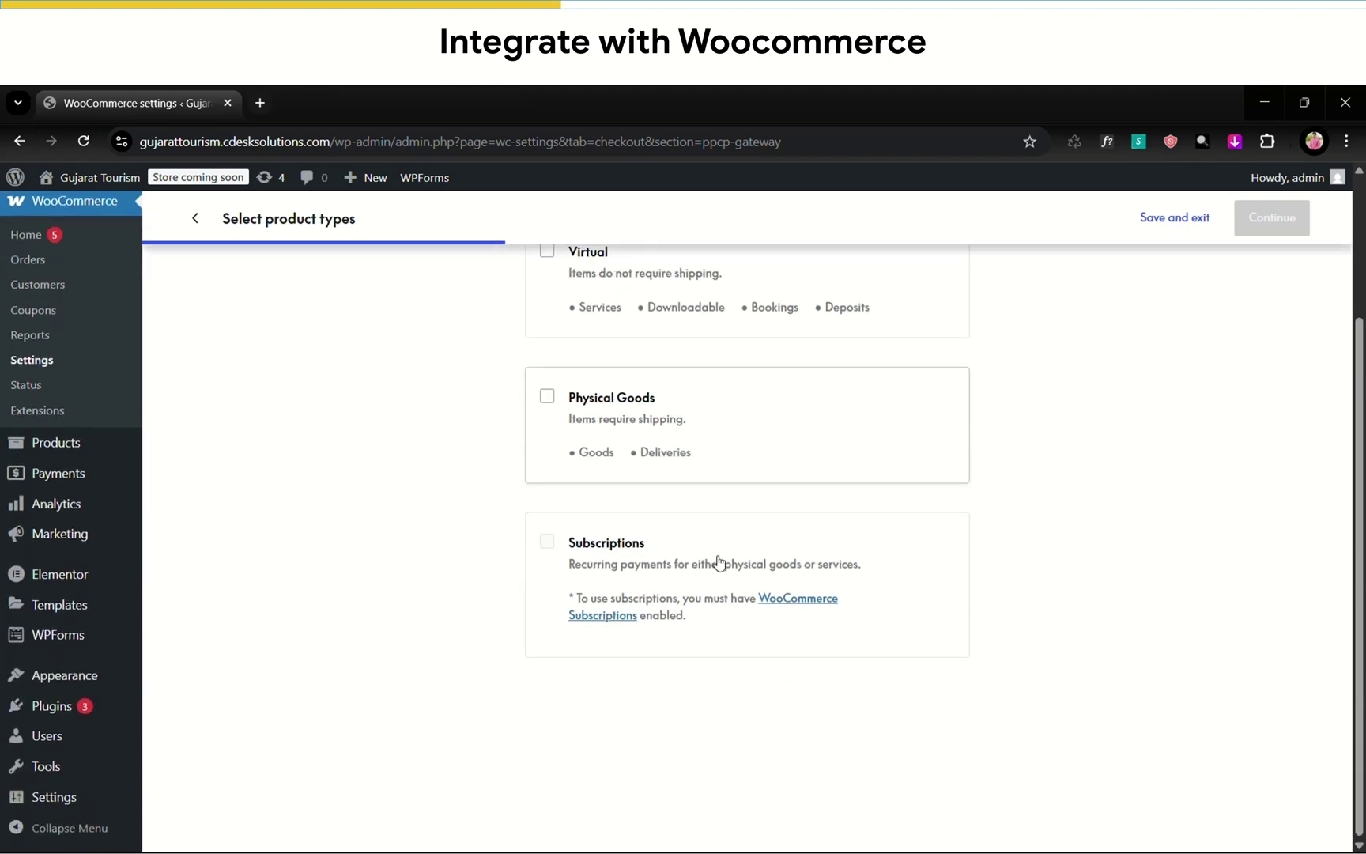
{"action": "scroll", "coordinate": [718, 562], "scroll_direction": "up", "scroll_amount": 2}
{"action": "left_click", "coordinate": [545, 494]}
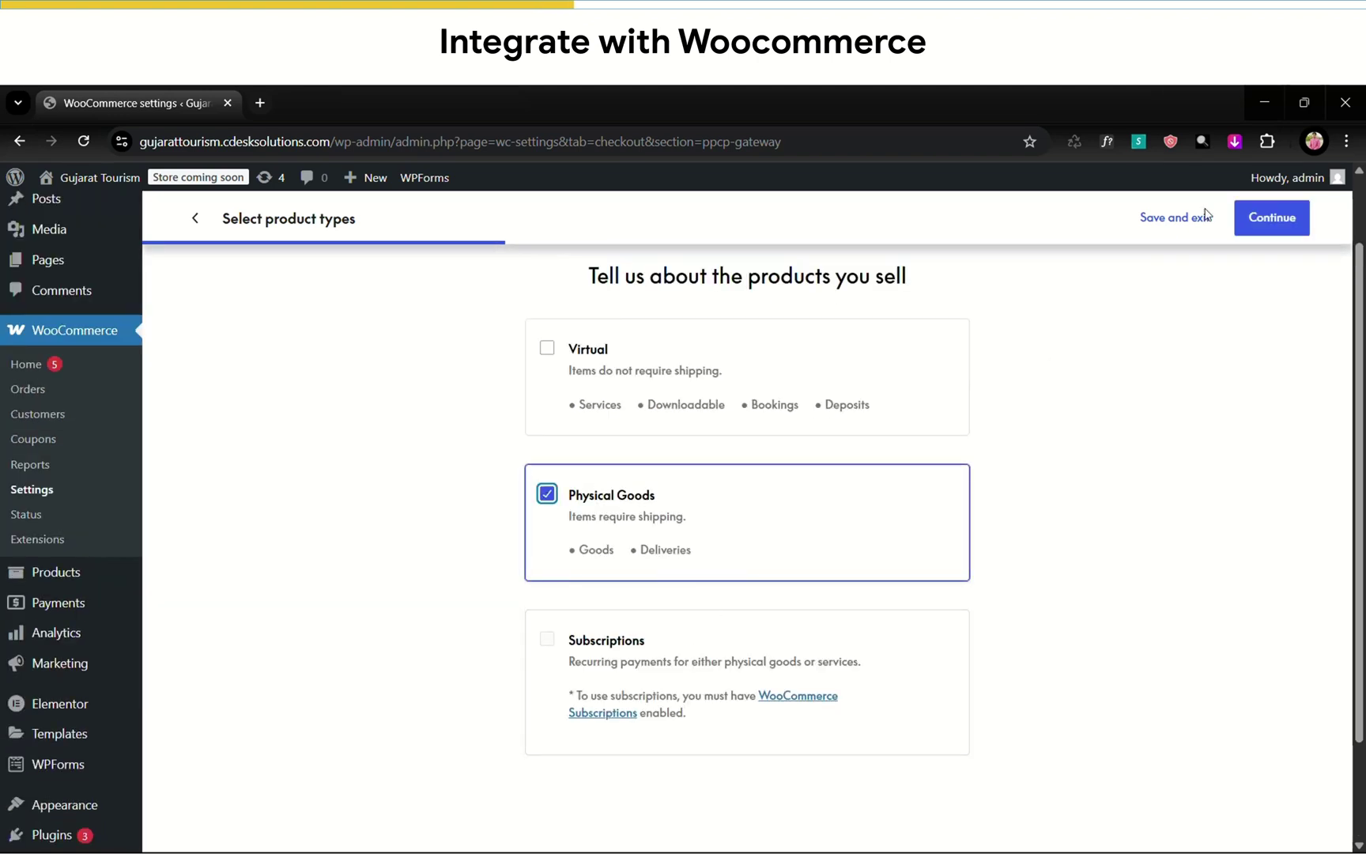
{"action": "left_click", "coordinate": [1278, 218]}
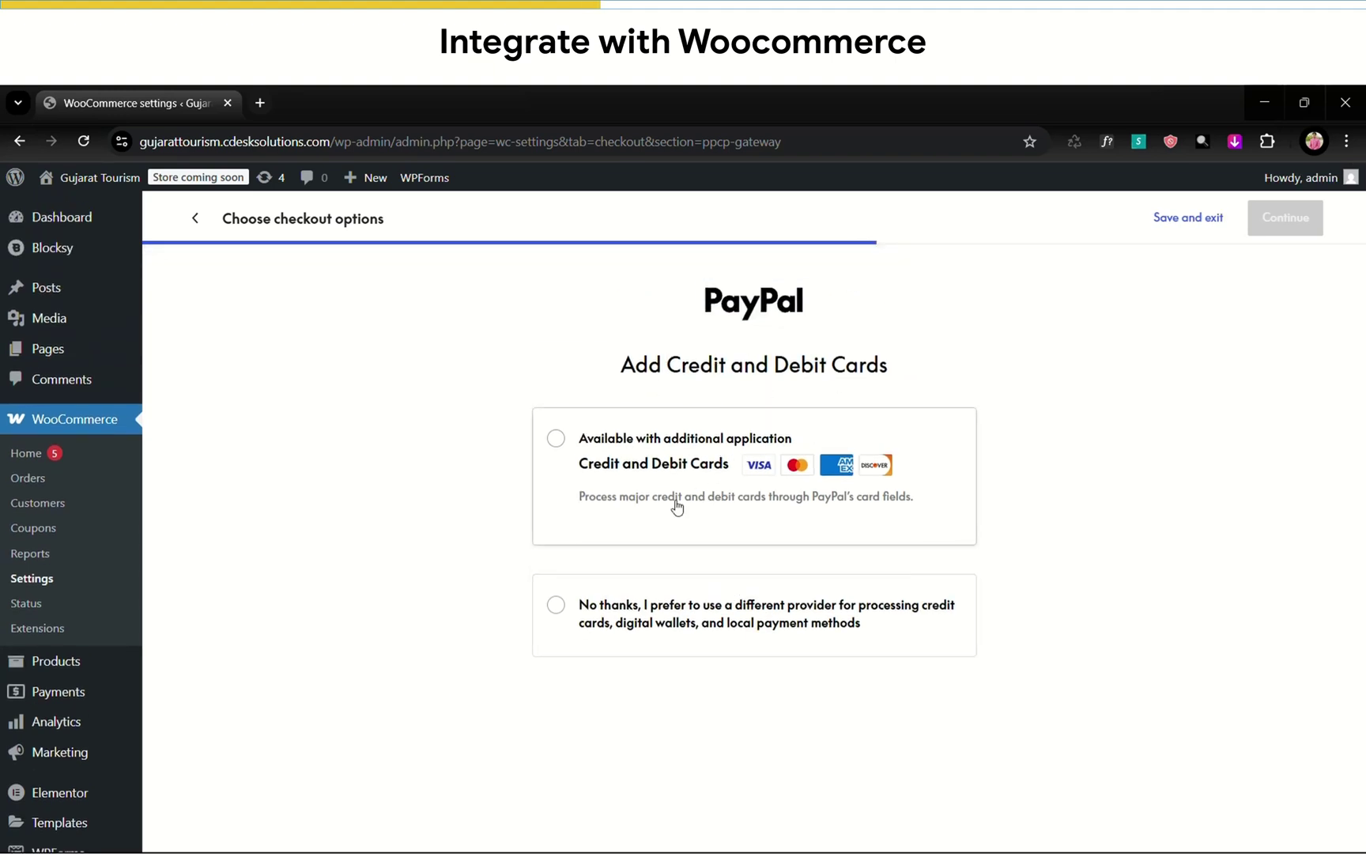
{"action": "left_click", "coordinate": [680, 447]}
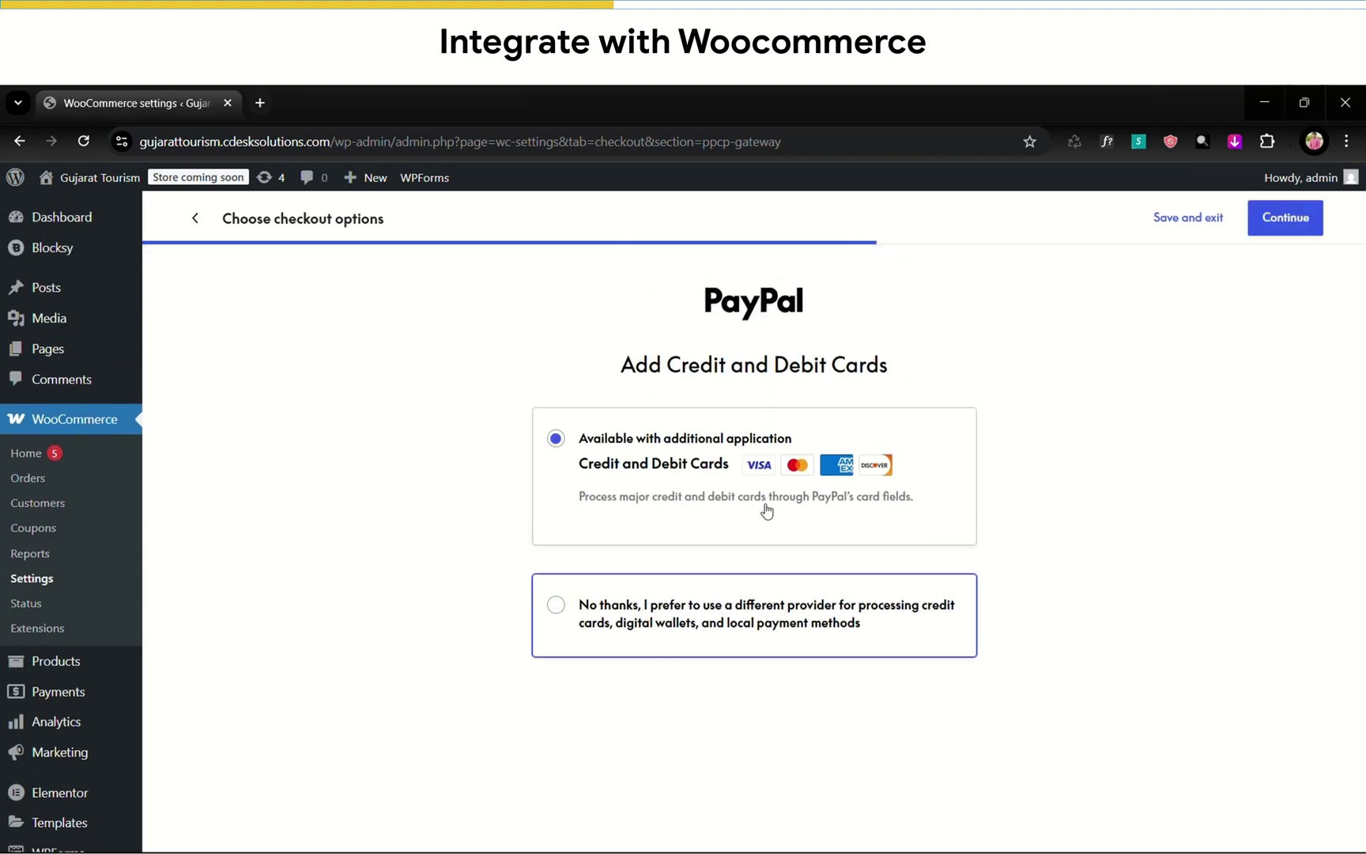
{"action": "left_click", "coordinate": [1282, 218]}
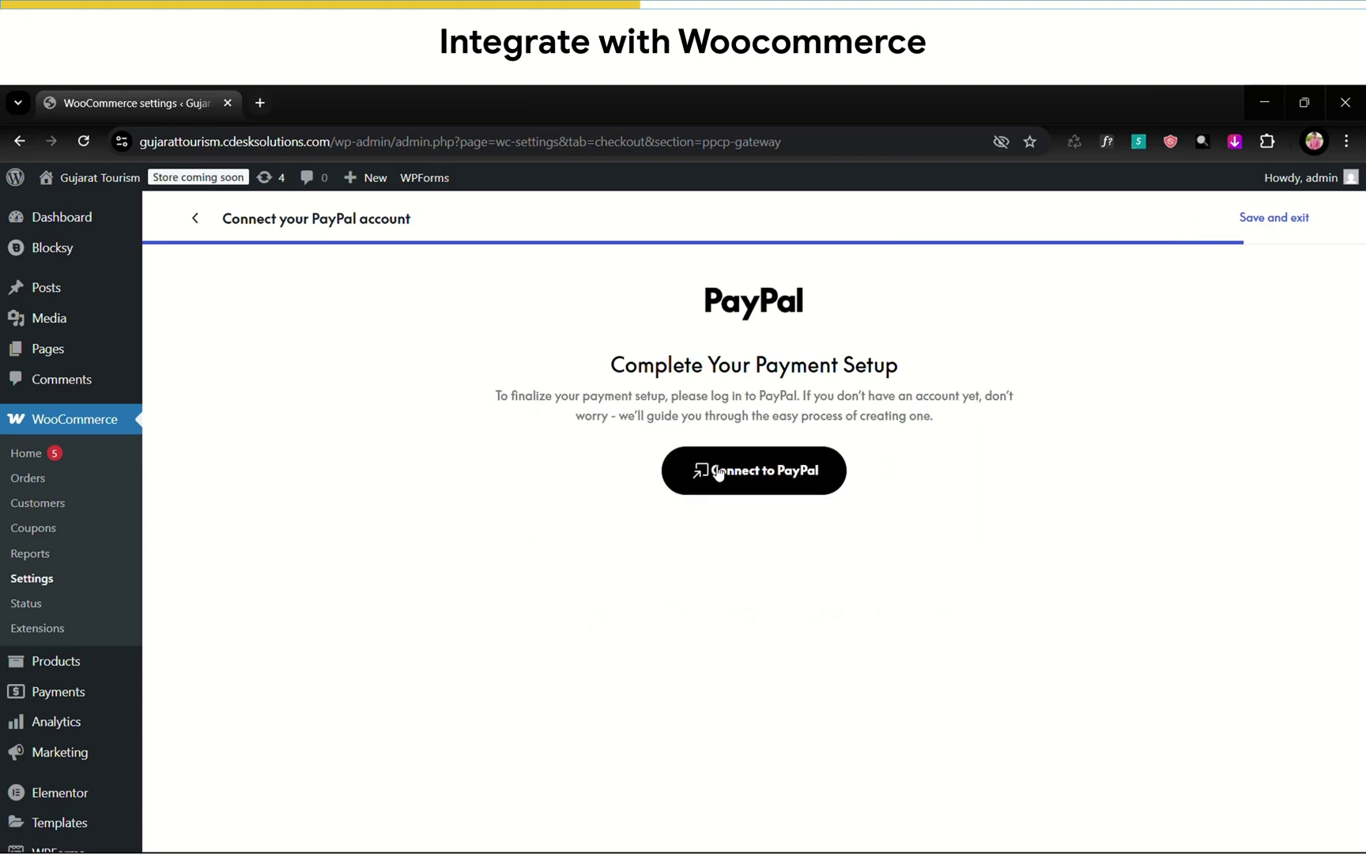
Step: Start the PayPal account connection and choose India as the country
{"action": "left_click", "coordinate": [715, 490]}
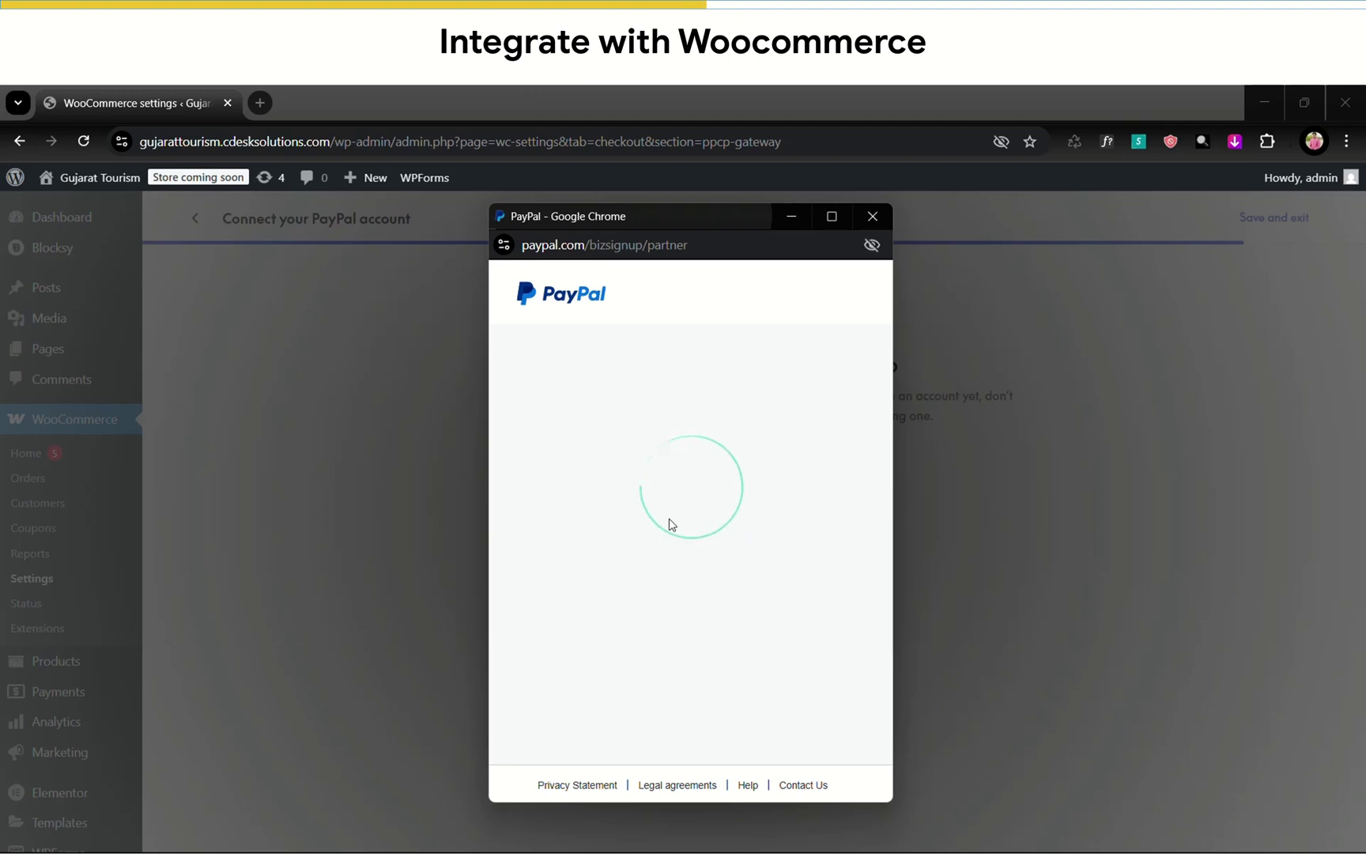
{"action": "scroll", "coordinate": [649, 579], "scroll_direction": "down", "scroll_amount": 1}
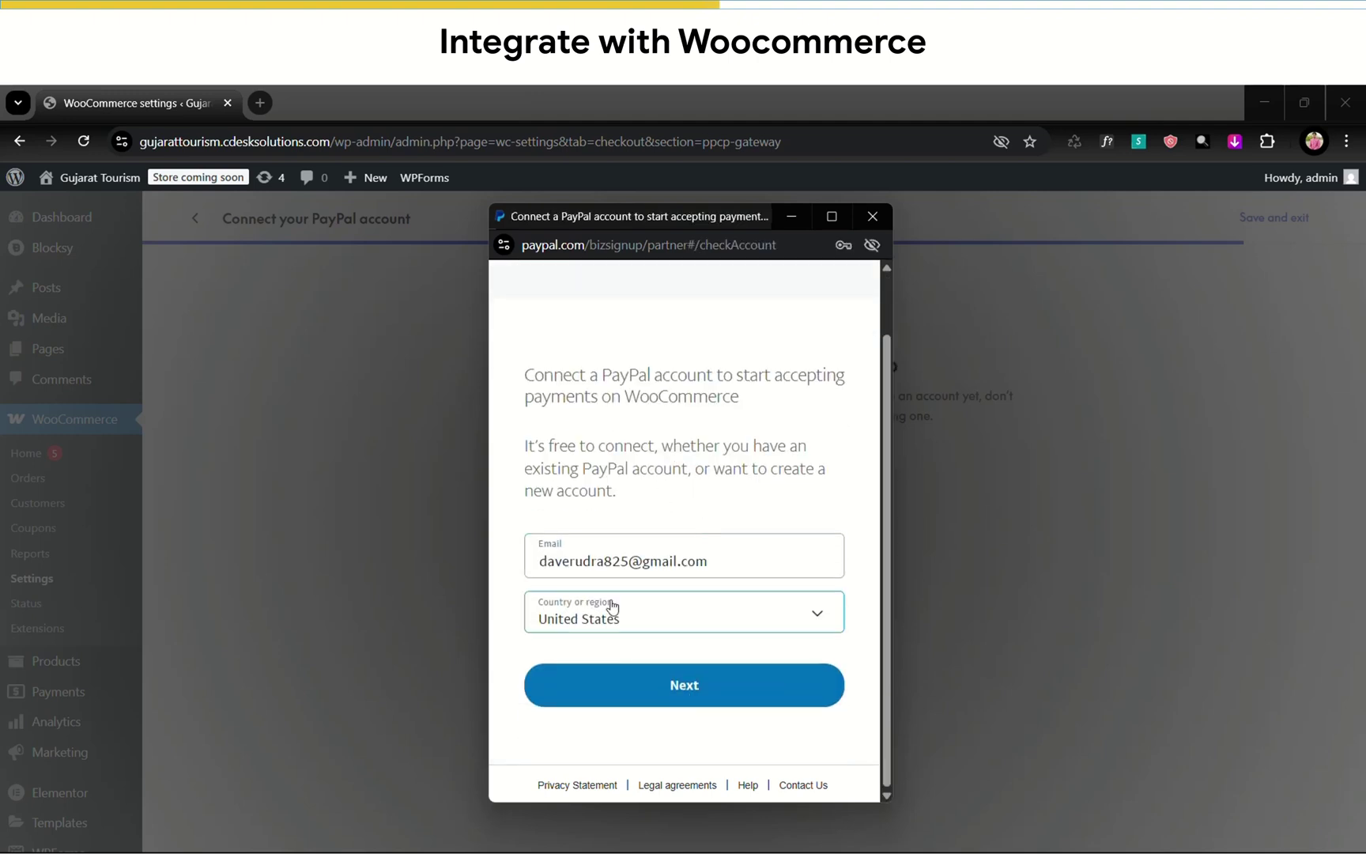
{"action": "left_click", "coordinate": [664, 628]}
{"action": "left_click", "coordinate": [579, 626]}
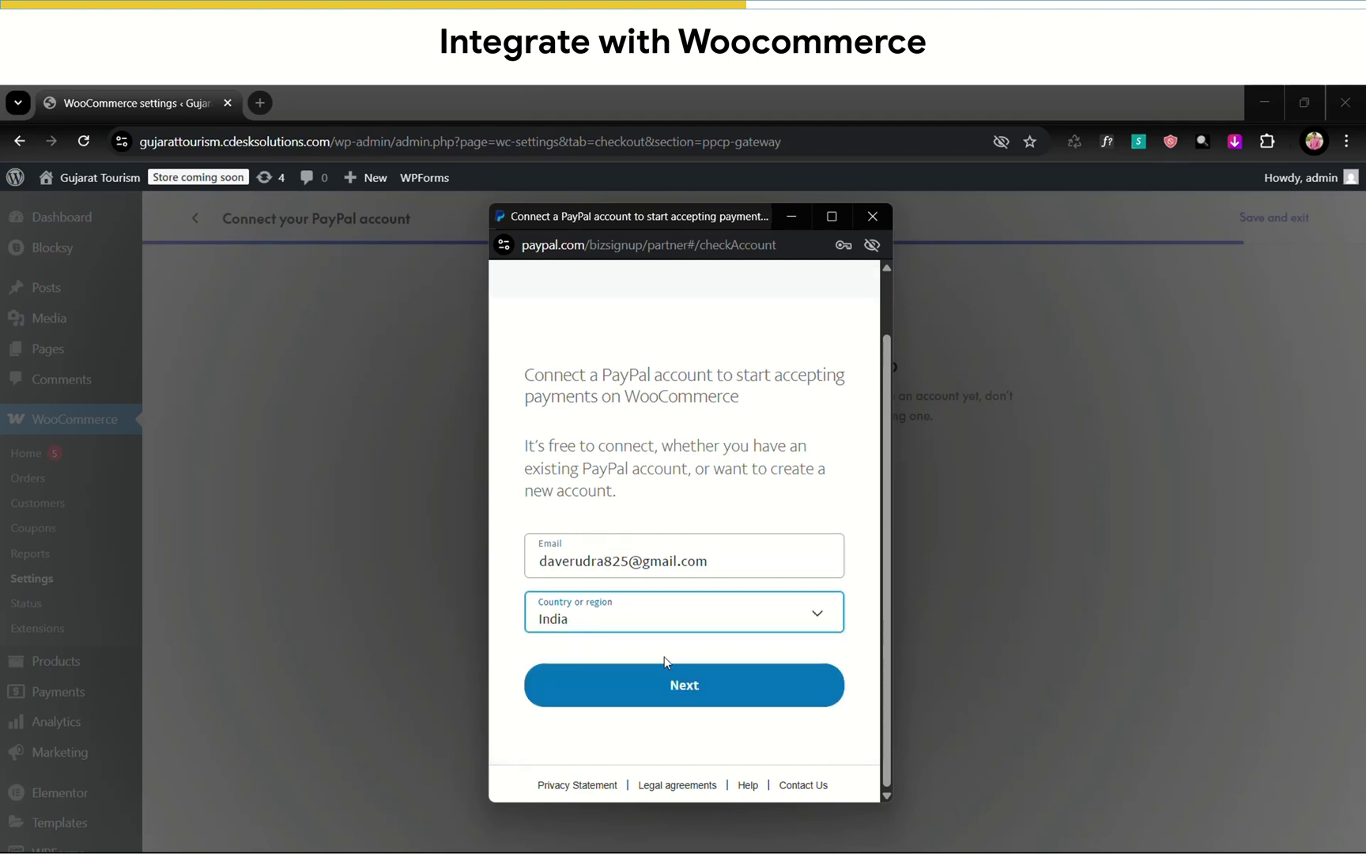
{"action": "left_click", "coordinate": [662, 690]}
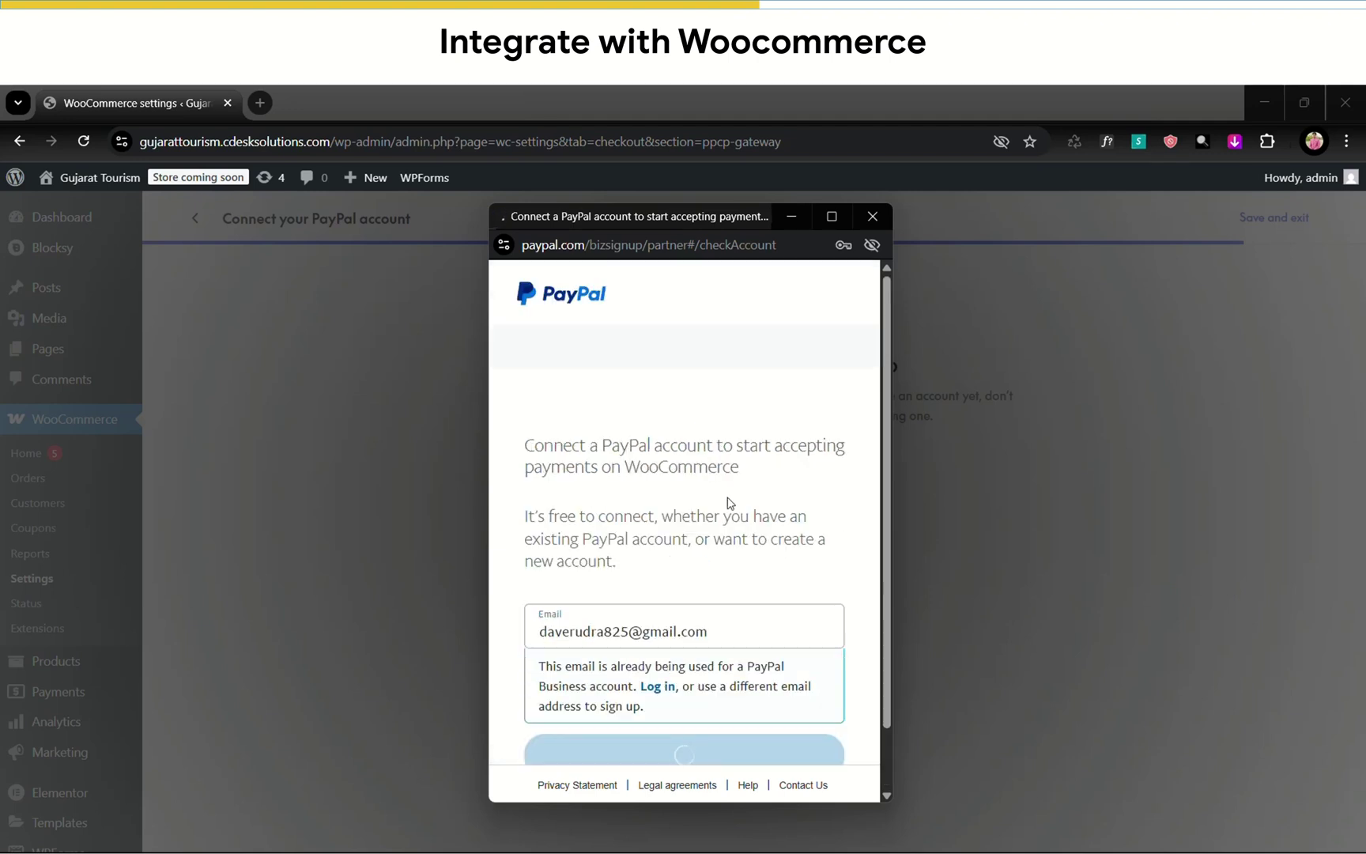
Step: Log in to the existing PayPal business account with its password
{"action": "left_click", "coordinate": [553, 464]}
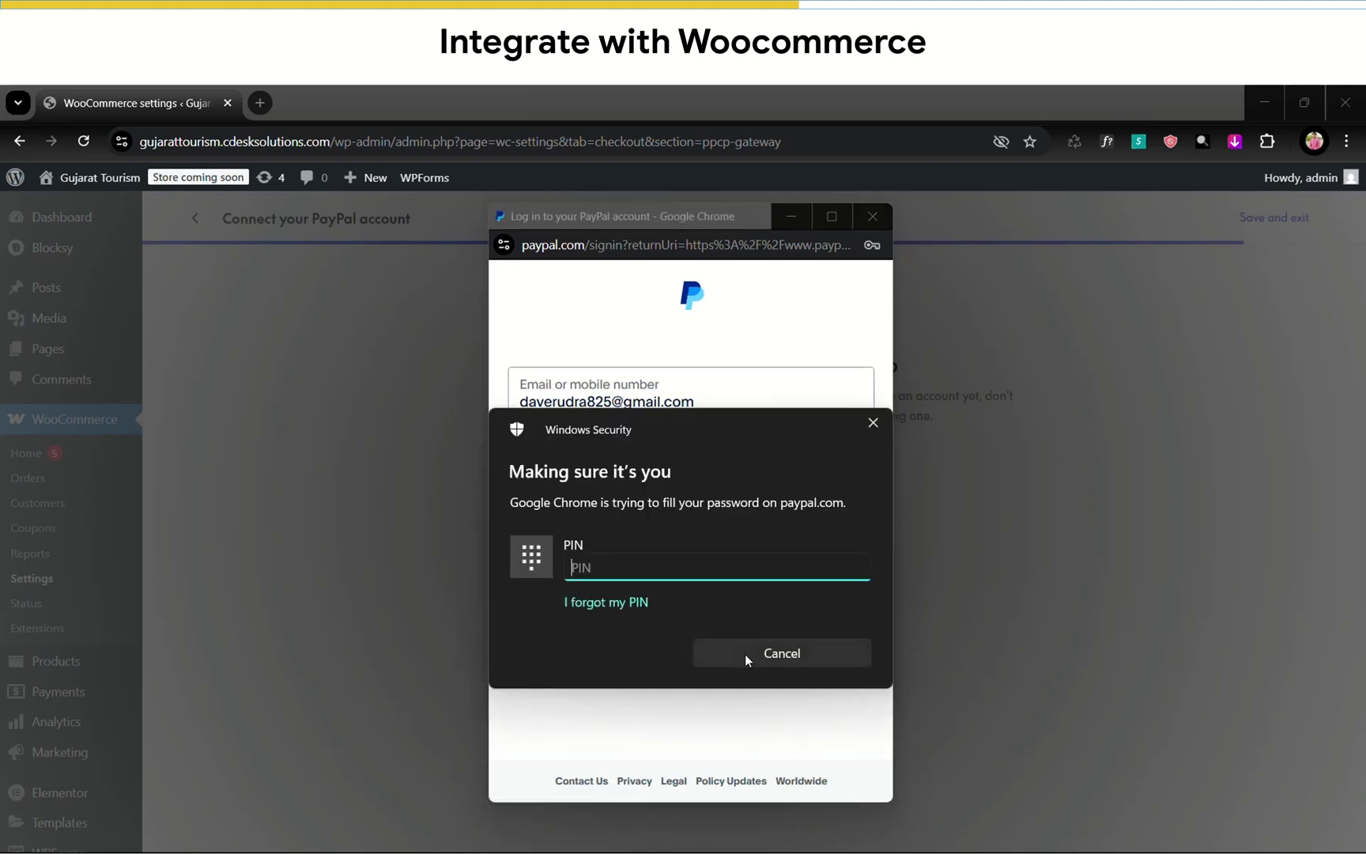
{"action": "type", "text": "••••••"}
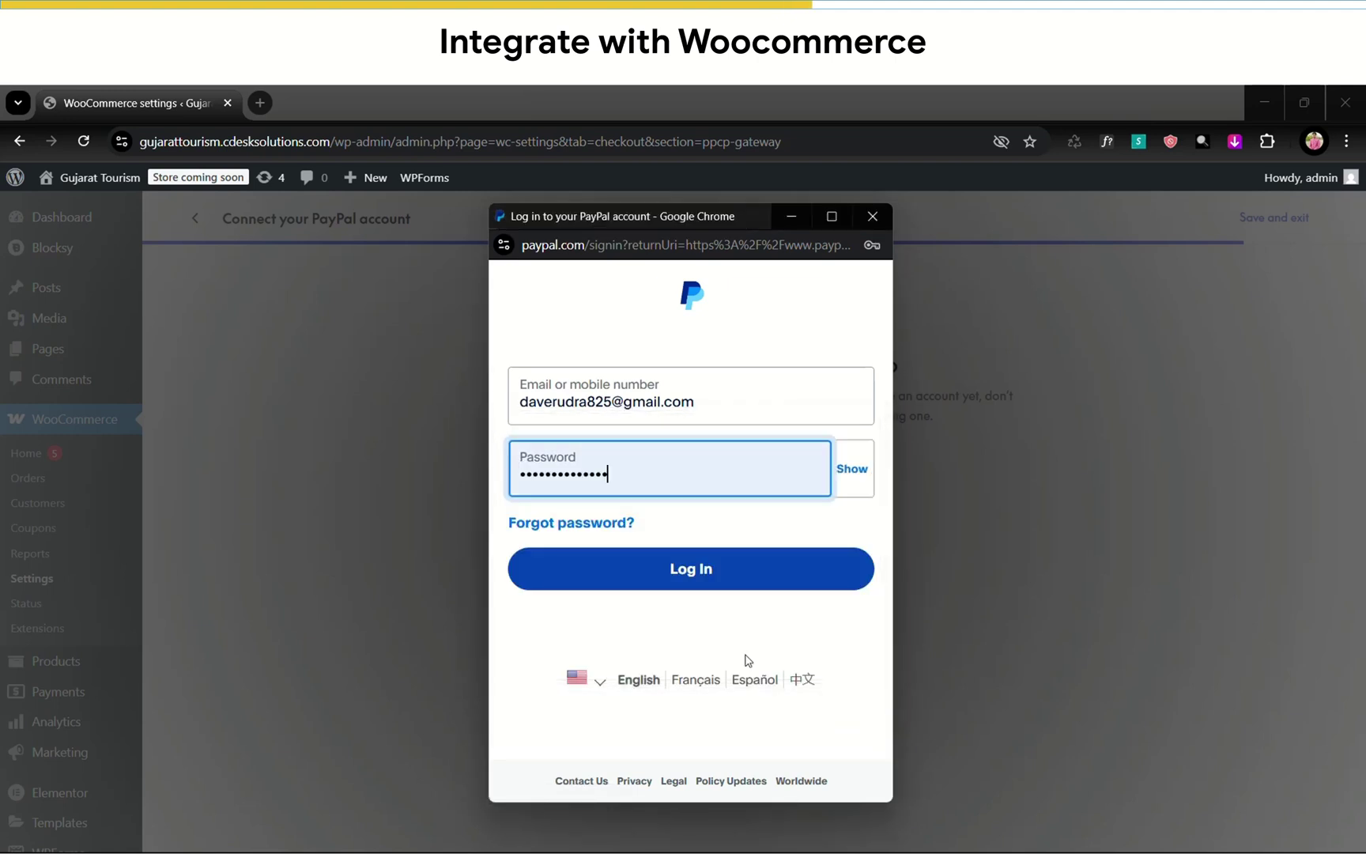
{"action": "left_click", "coordinate": [679, 588]}
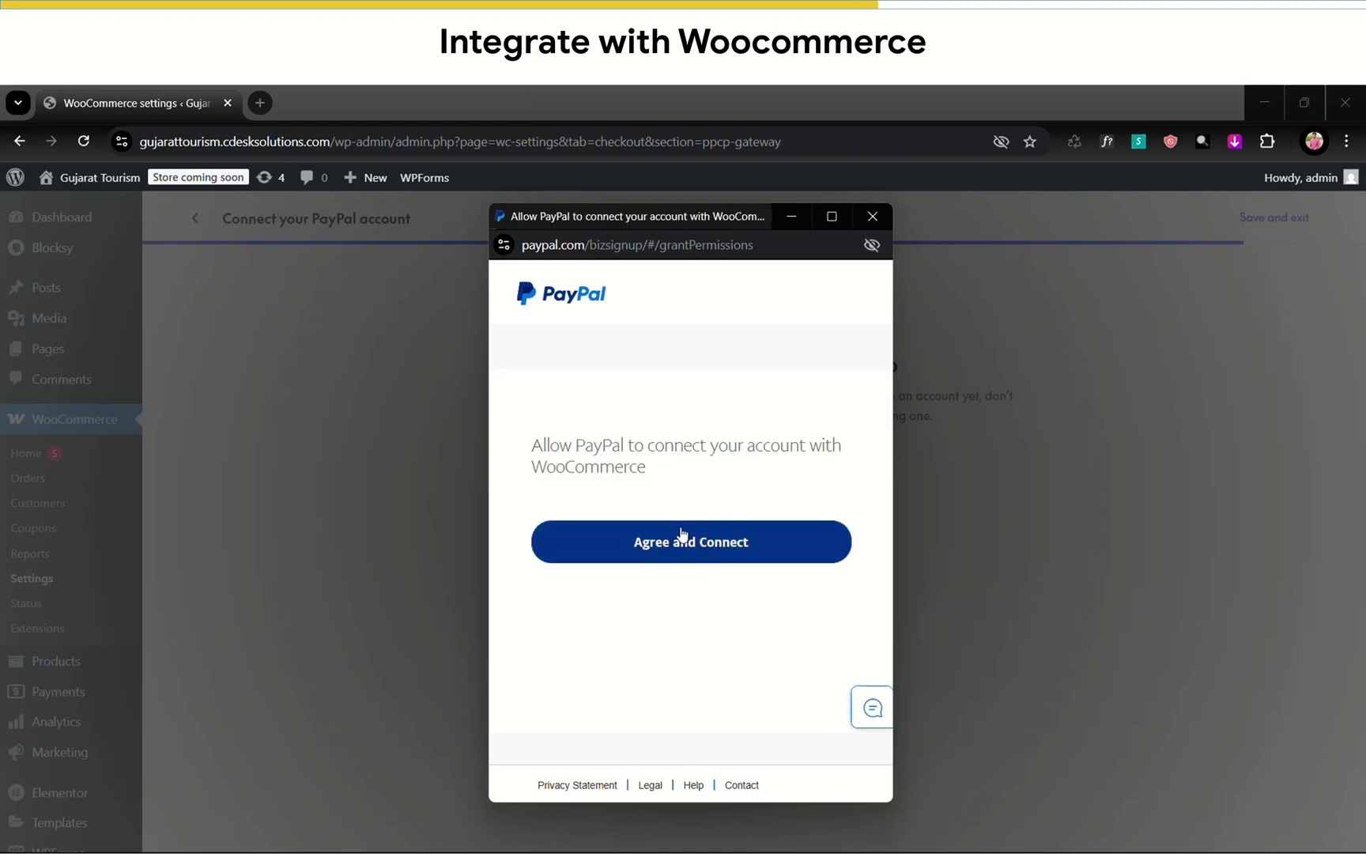
Step: Agree to connect PayPal with WooCommerce, defer identity verification, and head back to WooCommerce
{"action": "left_click", "coordinate": [698, 542]}
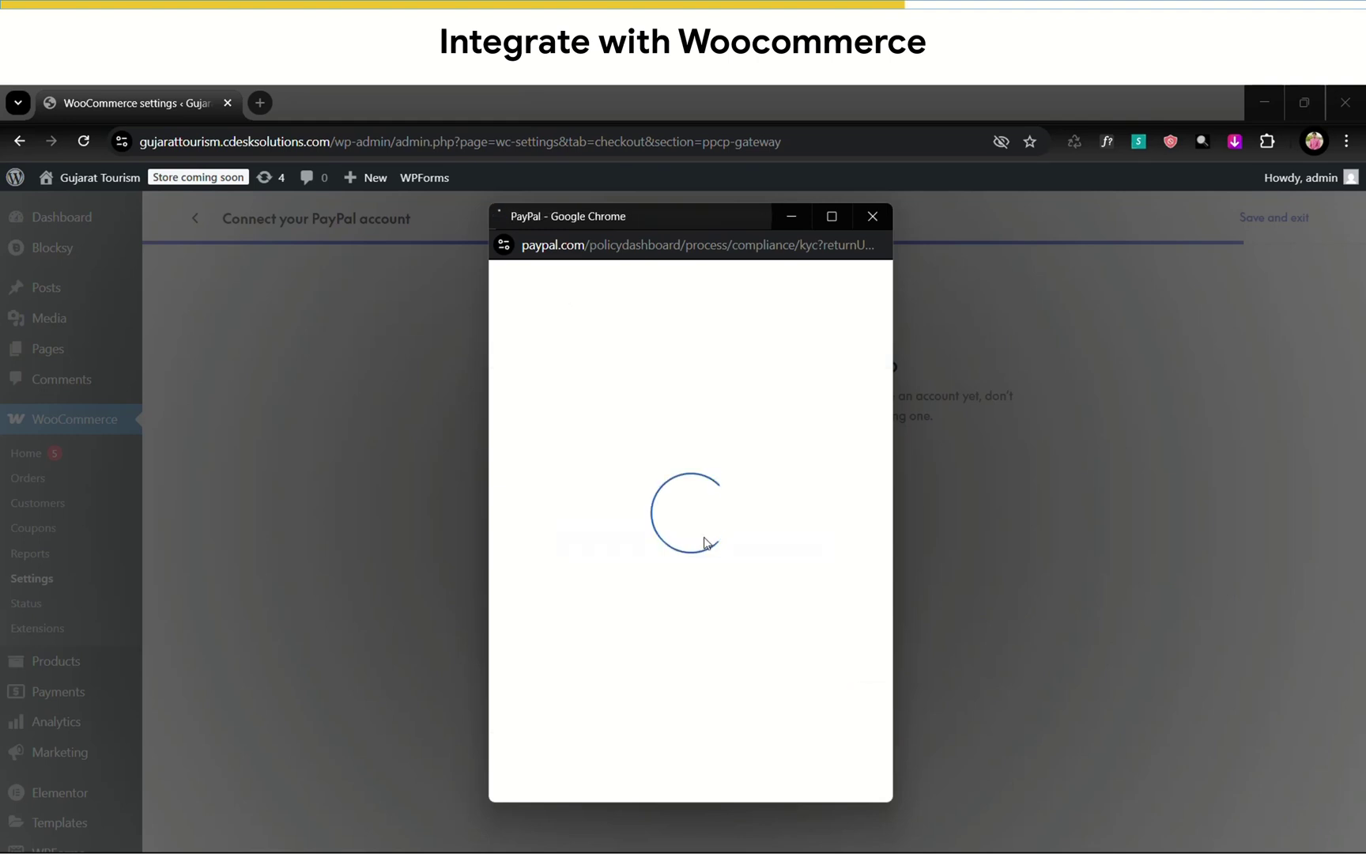
{"action": "scroll", "coordinate": [633, 443], "scroll_direction": "down", "scroll_amount": 4}
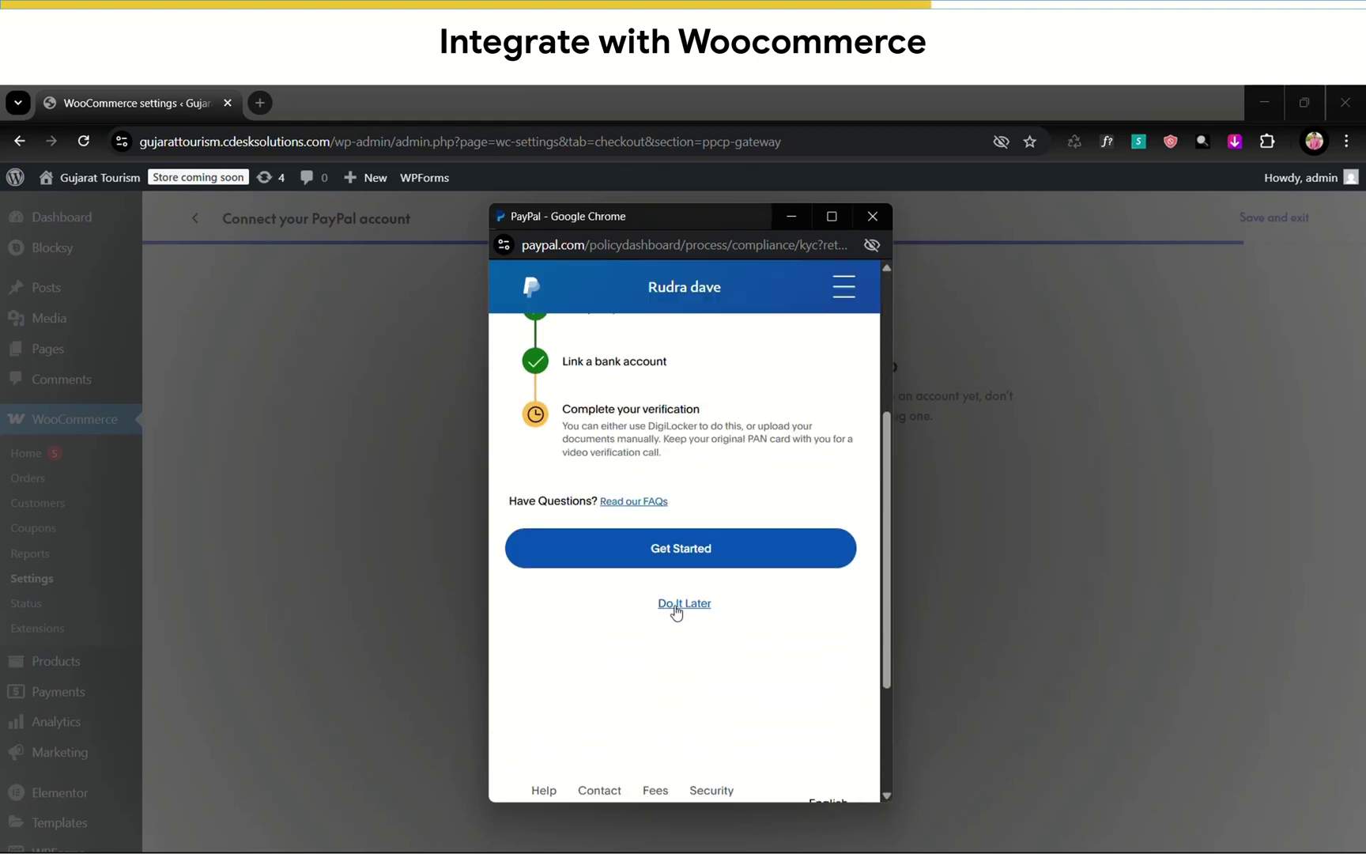
{"action": "left_click", "coordinate": [667, 603]}
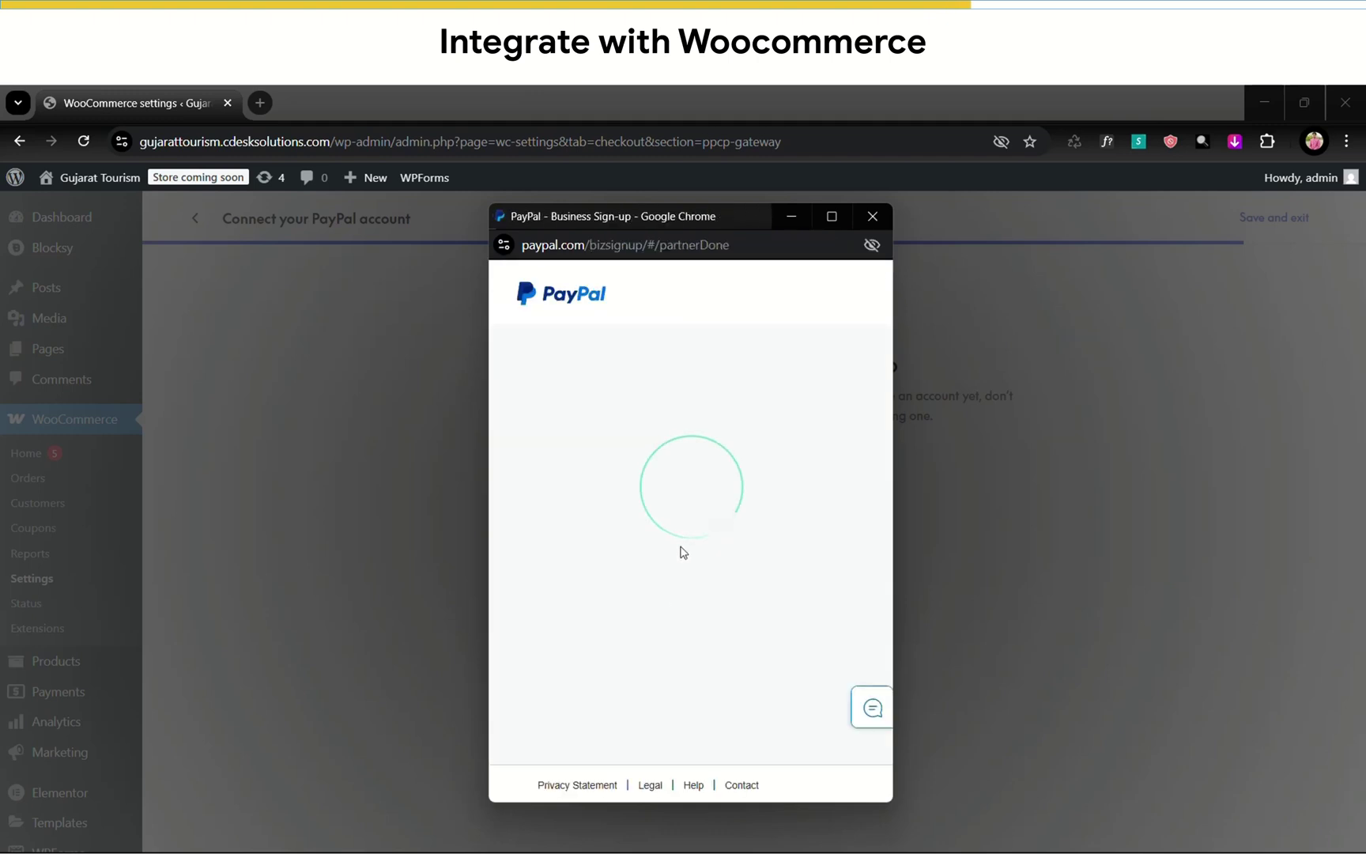
{"action": "scroll", "coordinate": [680, 551], "scroll_direction": "down", "scroll_amount": 1}
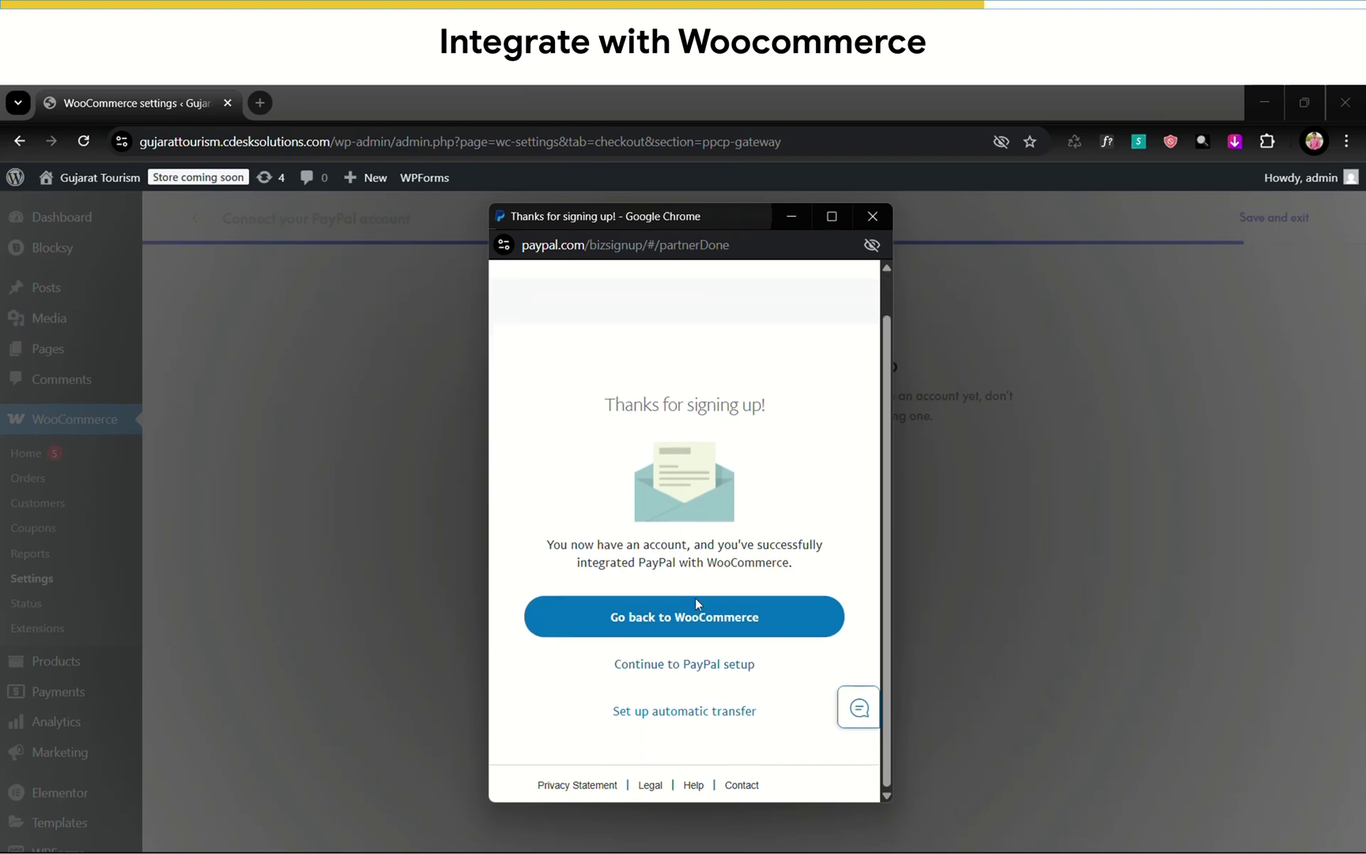
{"action": "scroll", "coordinate": [709, 604], "scroll_direction": "down", "scroll_amount": 1}
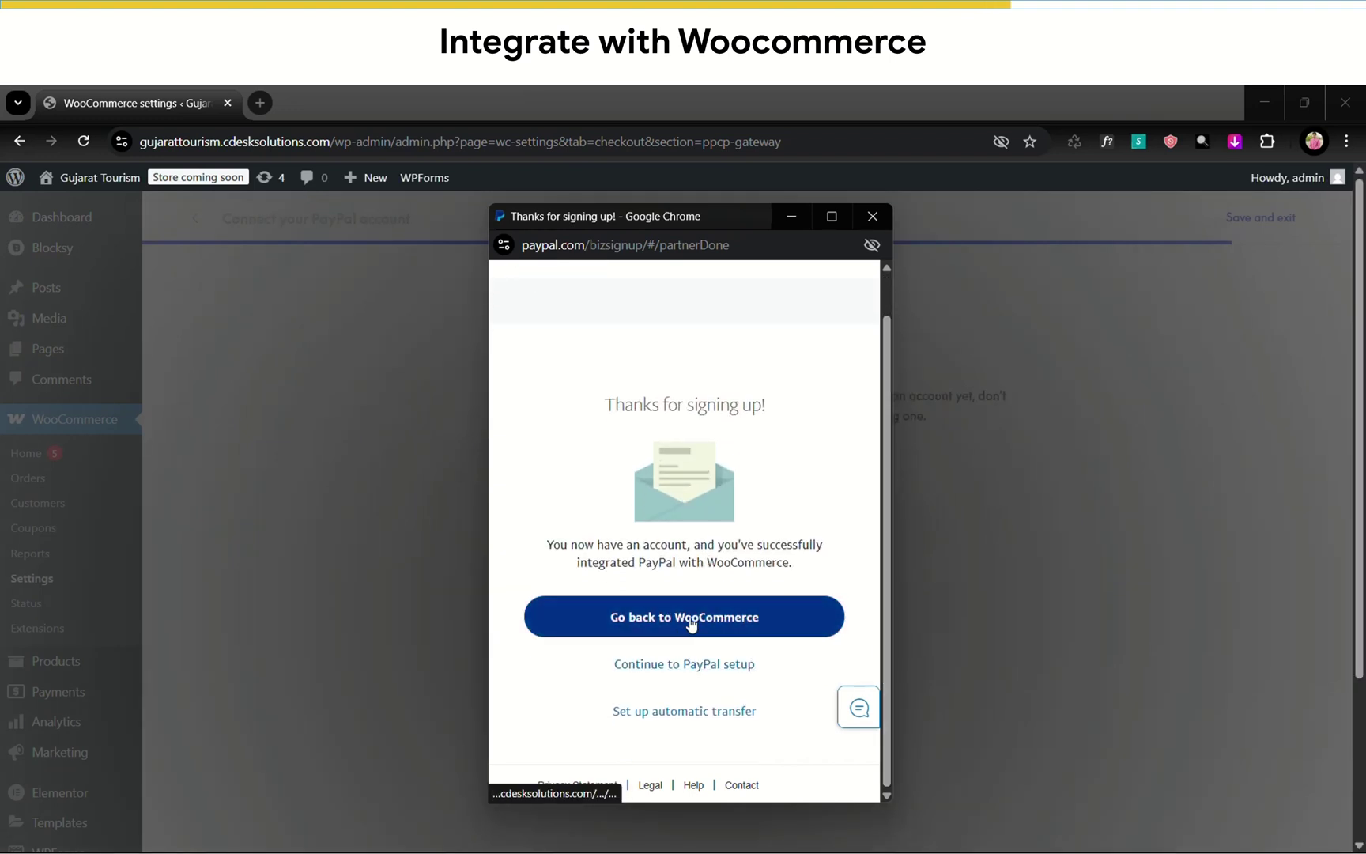
{"action": "right_click", "coordinate": [689, 632]}
Step: Return to WooCommerce's PayPal Payments settings in the newly opened tab
{"action": "left_click", "coordinate": [751, 366]}
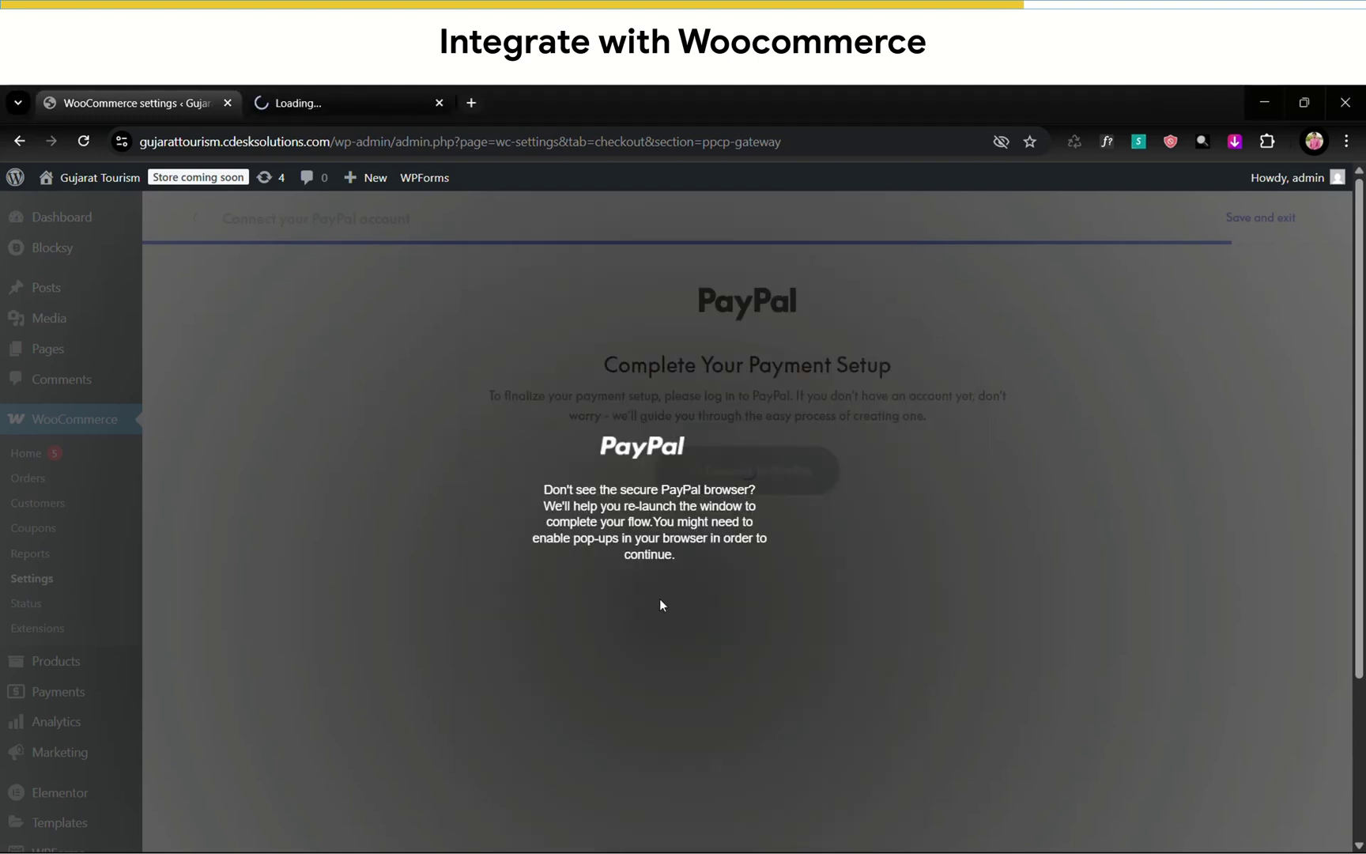
{"action": "left_click", "coordinate": [314, 89]}
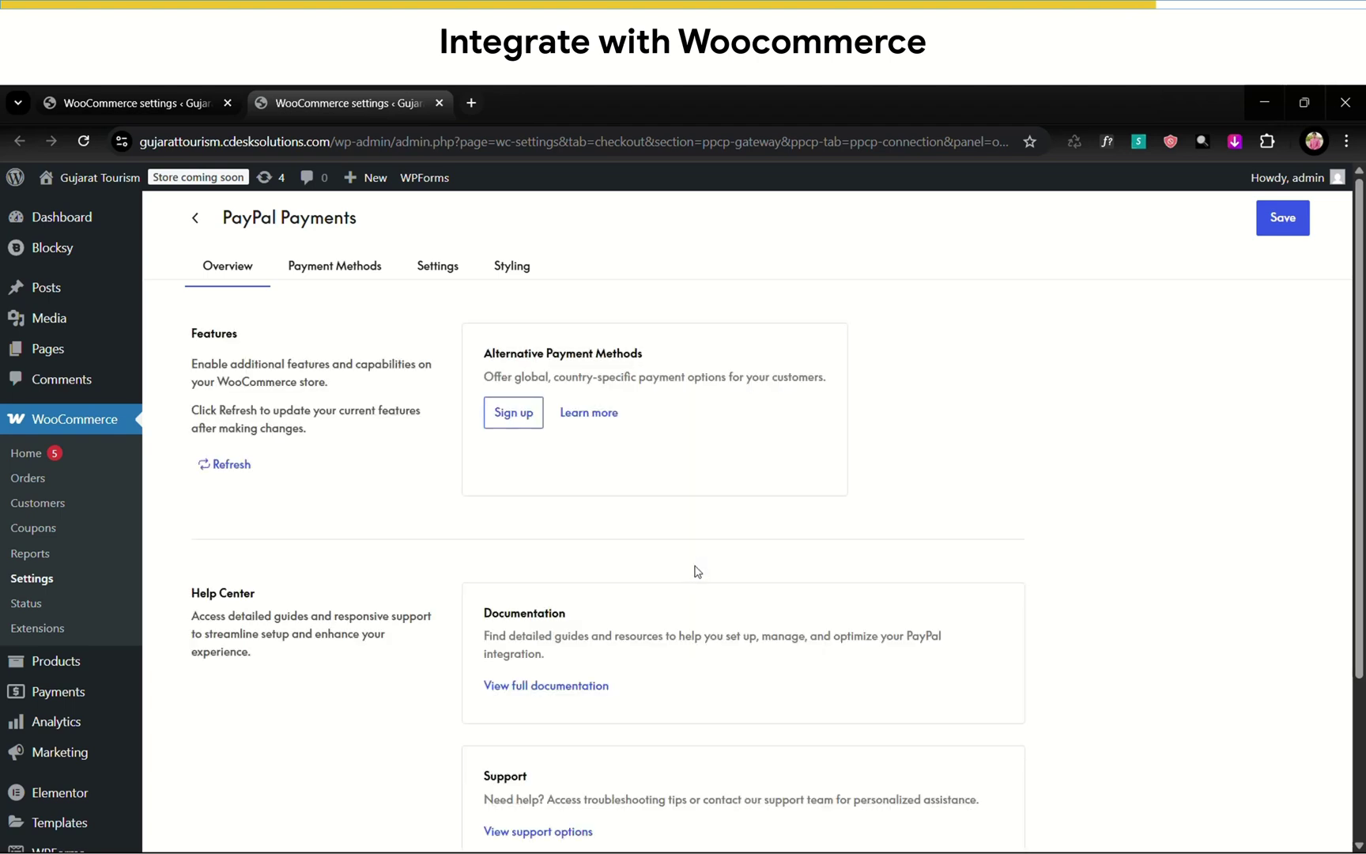
{"action": "scroll", "coordinate": [692, 570], "scroll_direction": "down", "scroll_amount": 2}
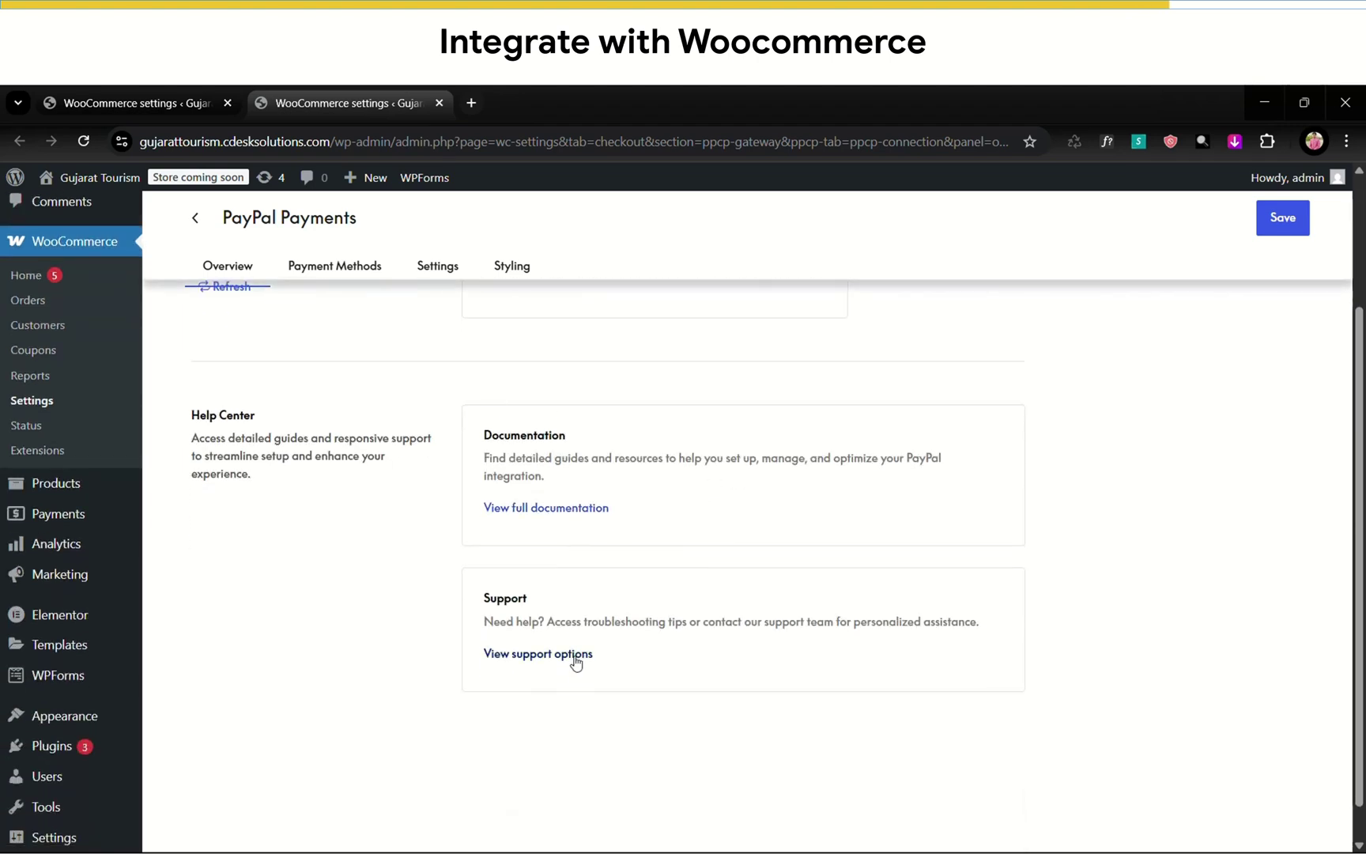
{"action": "scroll", "coordinate": [575, 663], "scroll_direction": "up", "scroll_amount": 2}
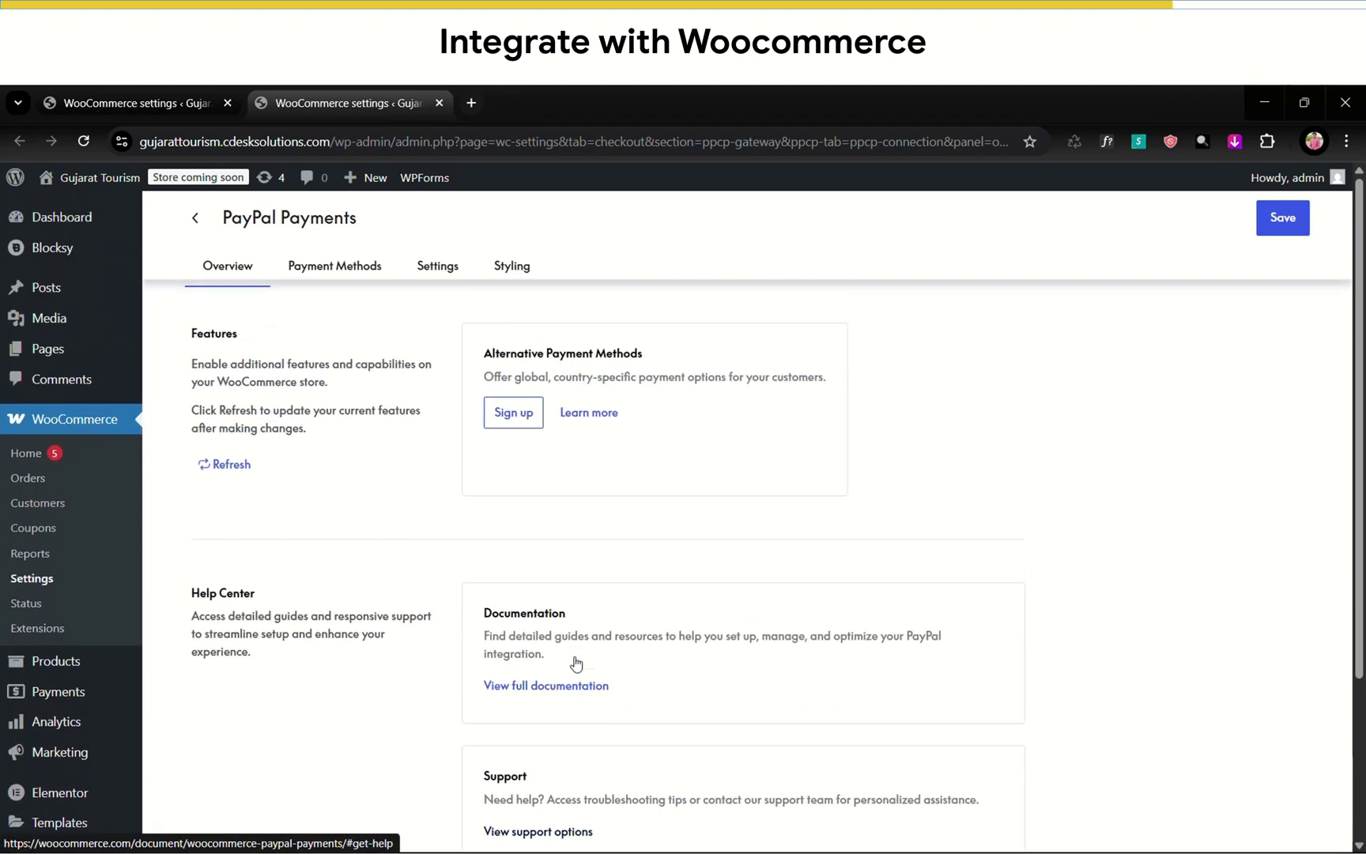
Step: Check the enabled PayPal payment methods and the live business connection status, then revisit Overview
{"action": "left_click", "coordinate": [317, 268]}
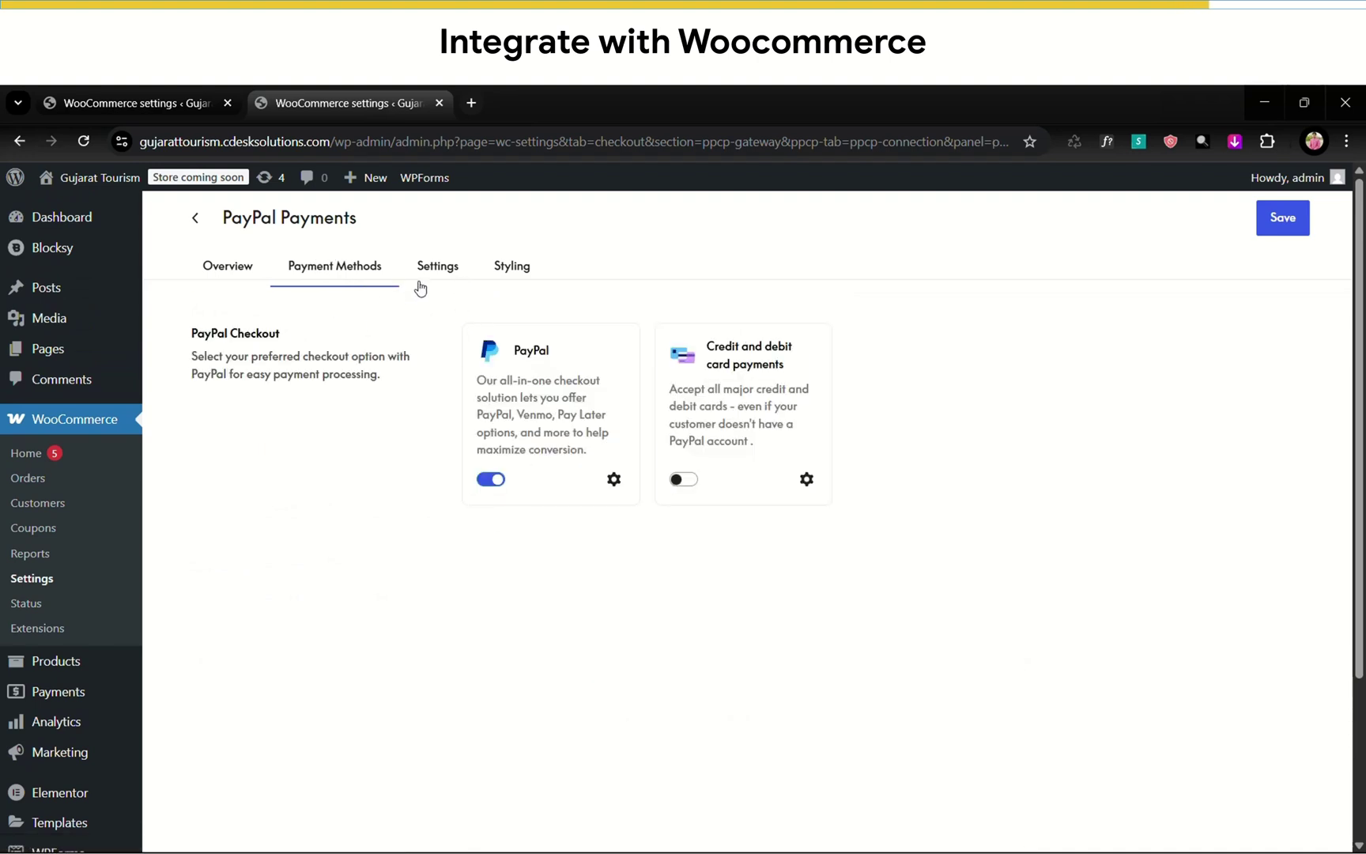
{"action": "left_click", "coordinate": [448, 281]}
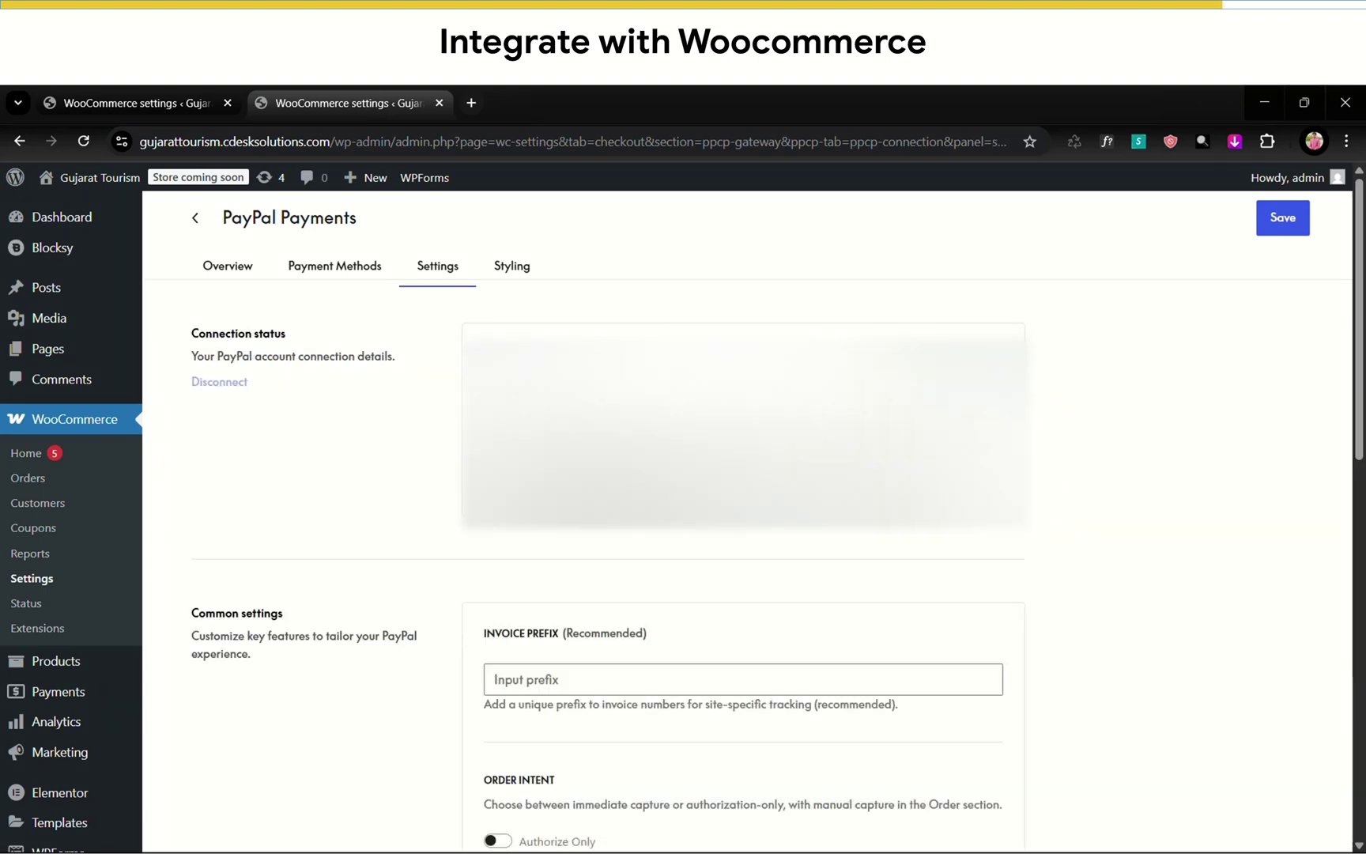
{"action": "scroll", "coordinate": [594, 552], "scroll_direction": "down", "scroll_amount": 2}
{"action": "scroll", "coordinate": [396, 385], "scroll_direction": "up", "scroll_amount": 2}
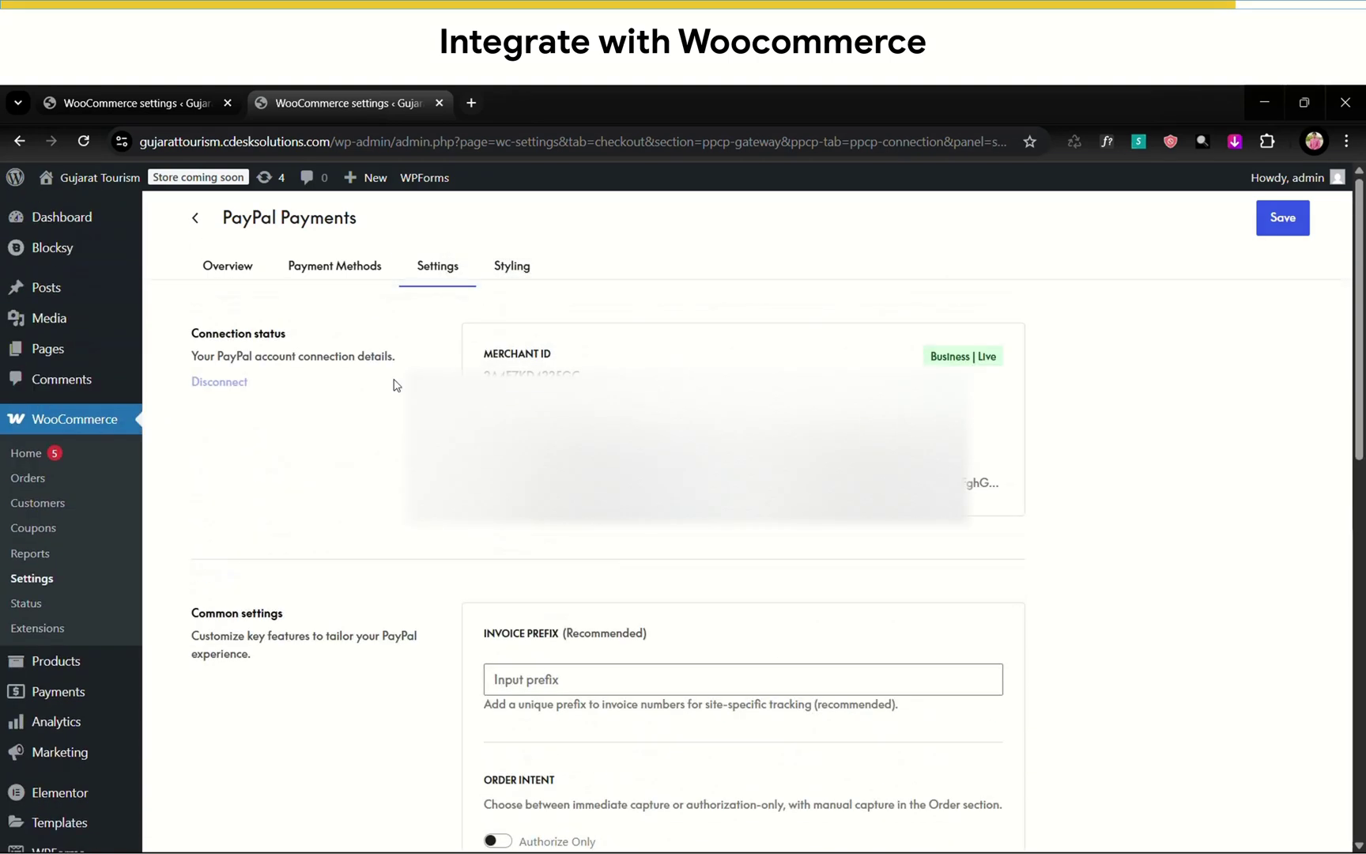
{"action": "left_click", "coordinate": [246, 281]}
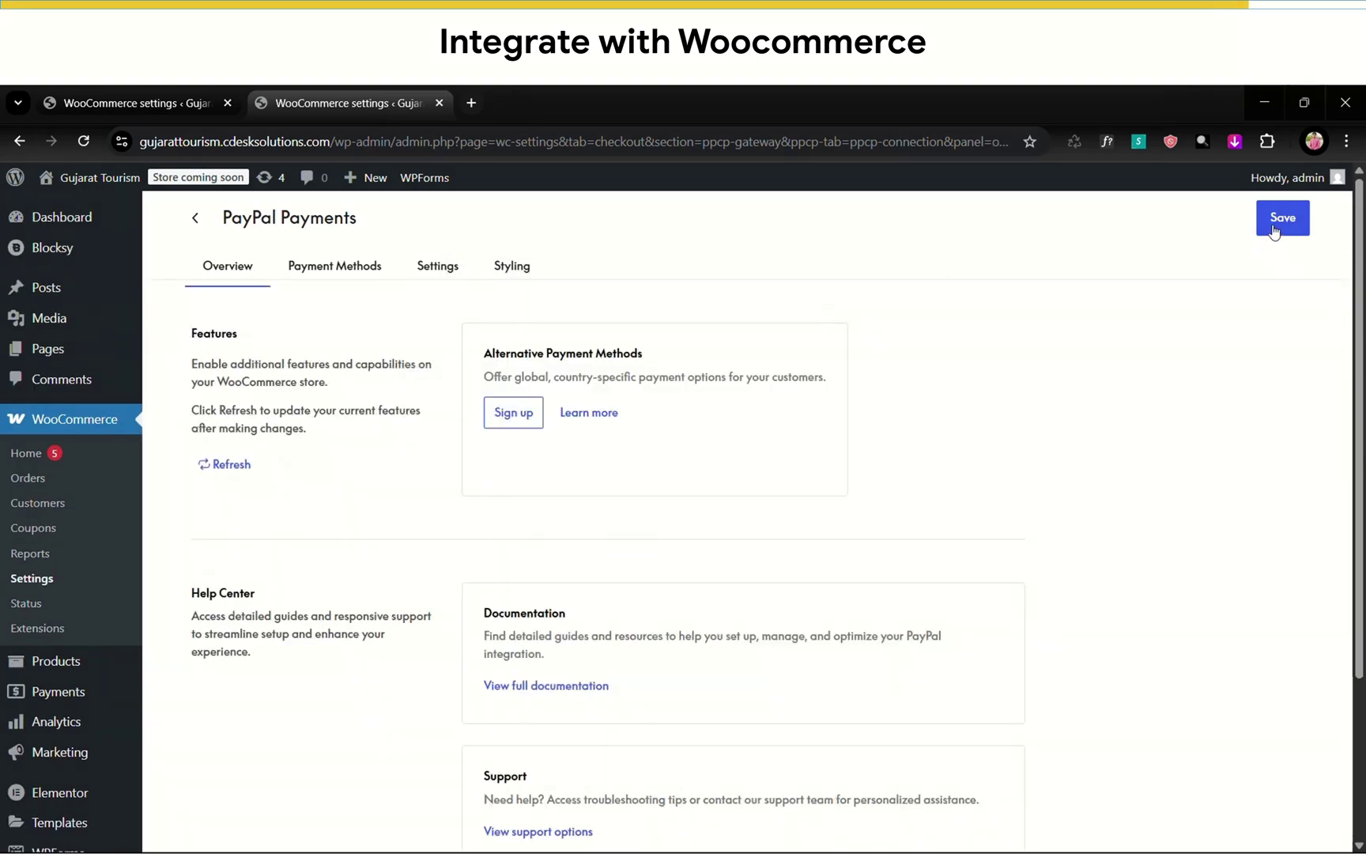